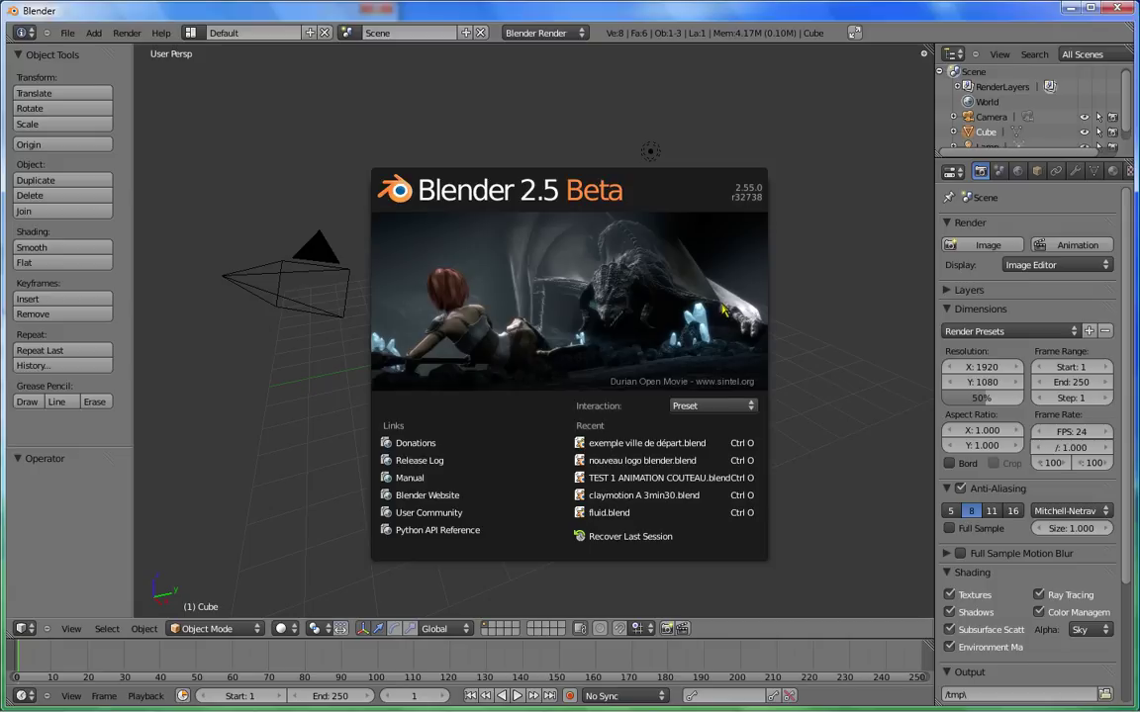
Close the Blender 2.5 splash screen to reveal the default cube, camera and lamp
left_click(725, 311)
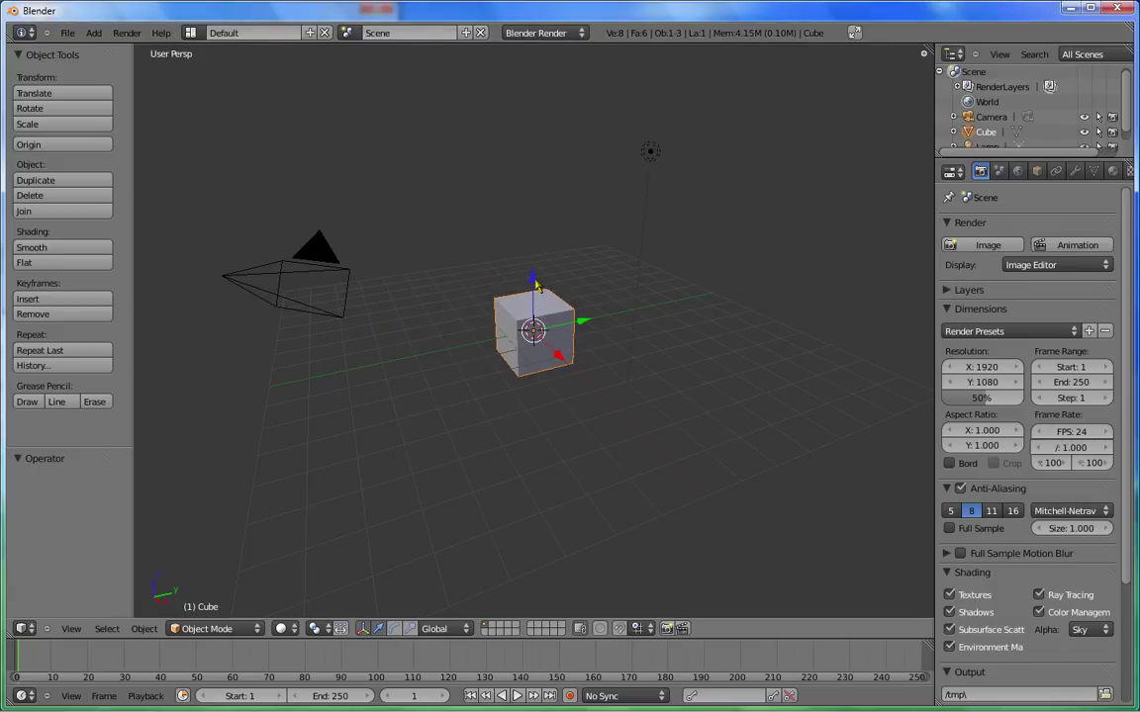
Raise and shrink the cube, stretch it along Y into a thin bar, then duplicate it rotated 90° about X
left_click_drag(532, 283, 535, 149)
key("s")
left_click(559, 240)
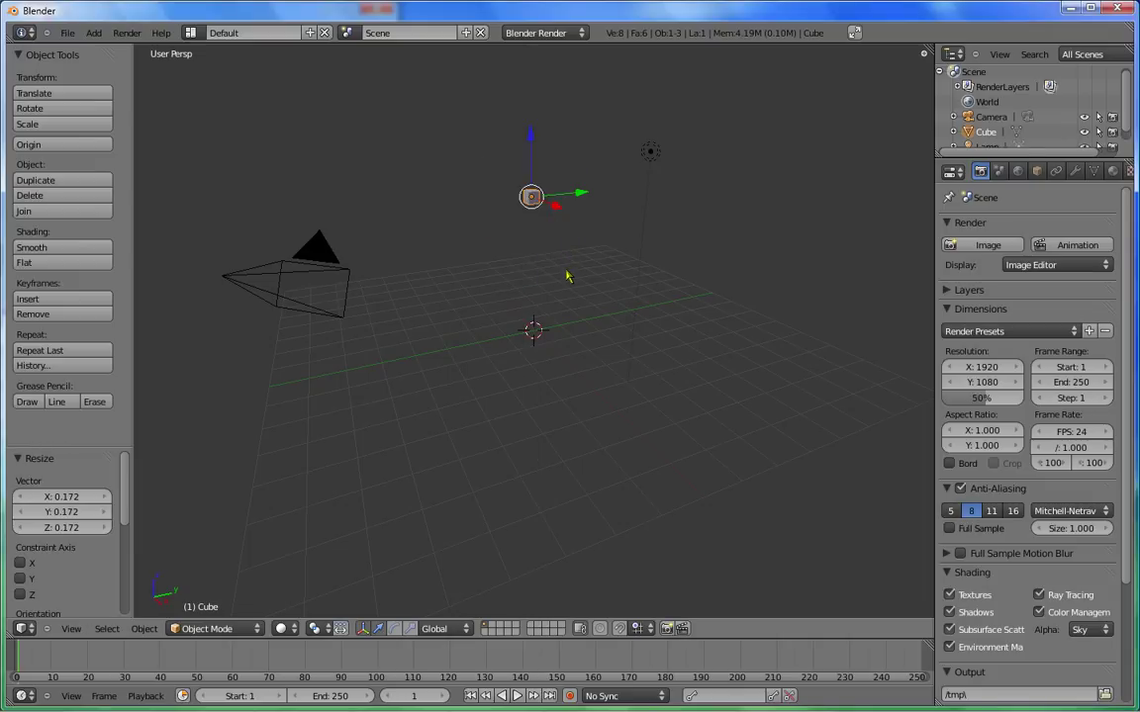
key("s")
key("y")
left_click(99, 222)
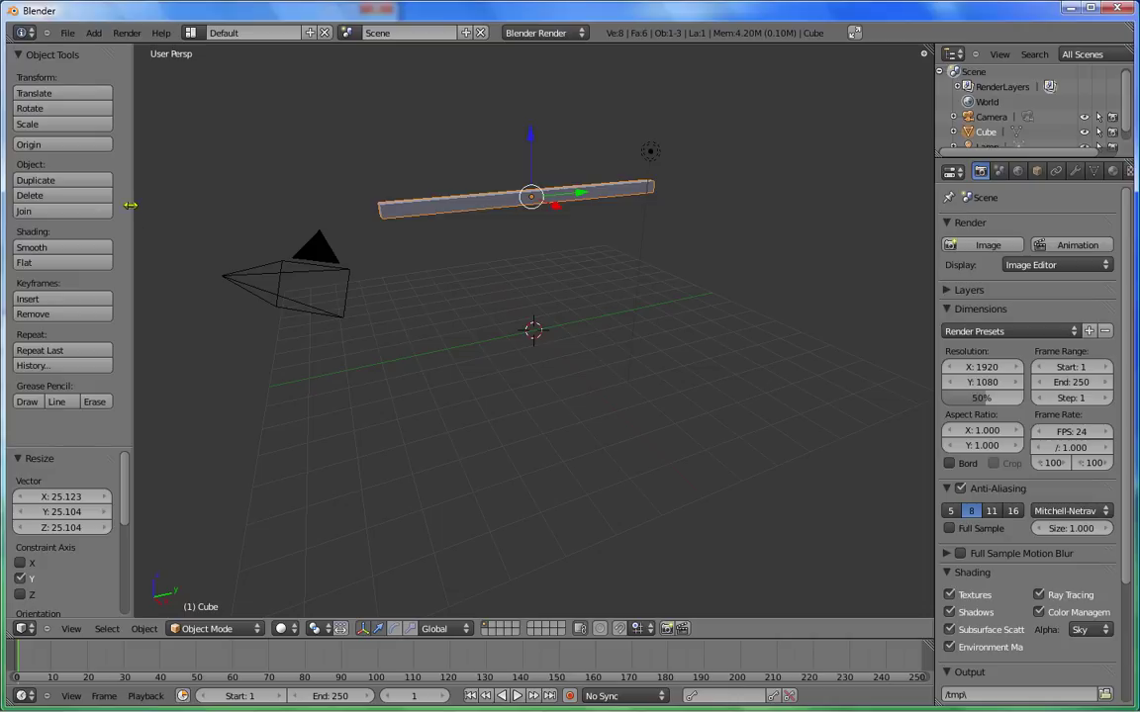
key("shift+d")
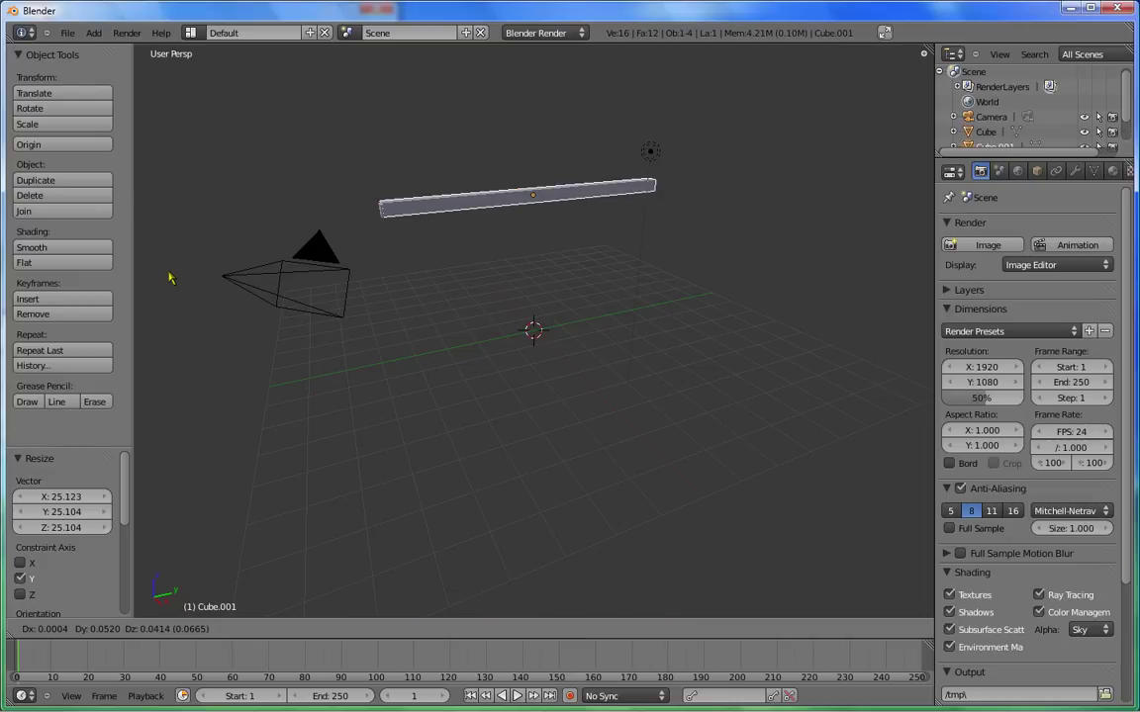
type("rx")
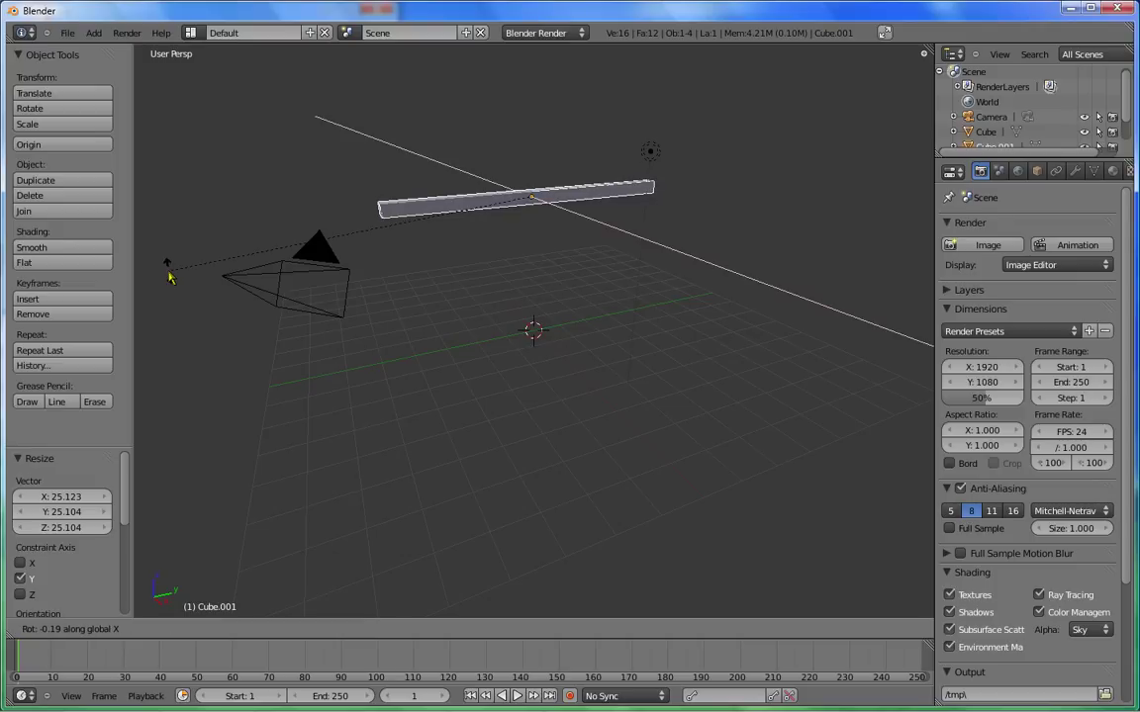
type("90")
Stand the copy upright and move it down to one end of the horizontal bar
key("Return")
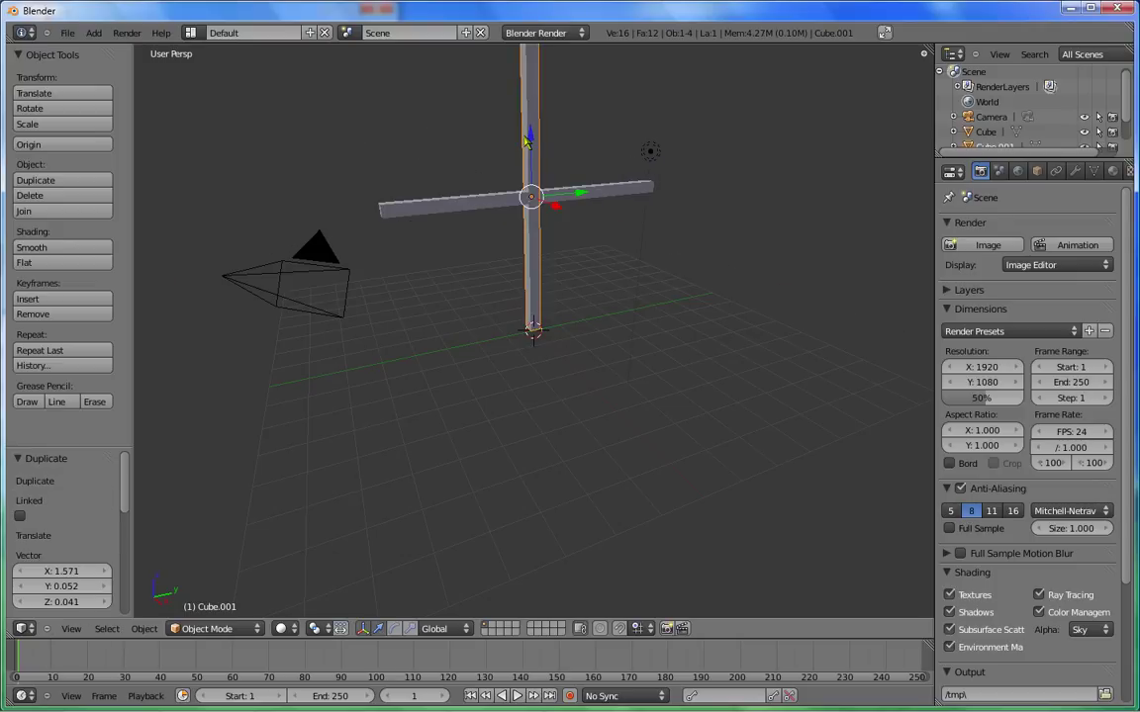
left_click_drag(527, 142, 537, 246)
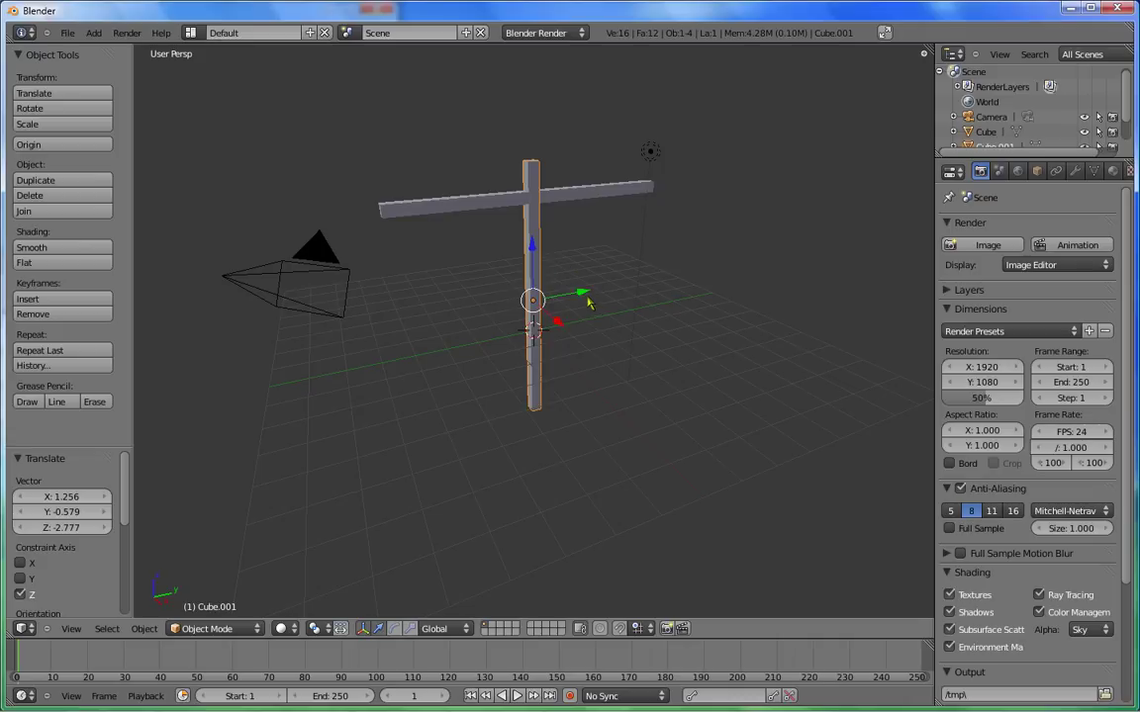
left_click_drag(589, 303, 476, 313)
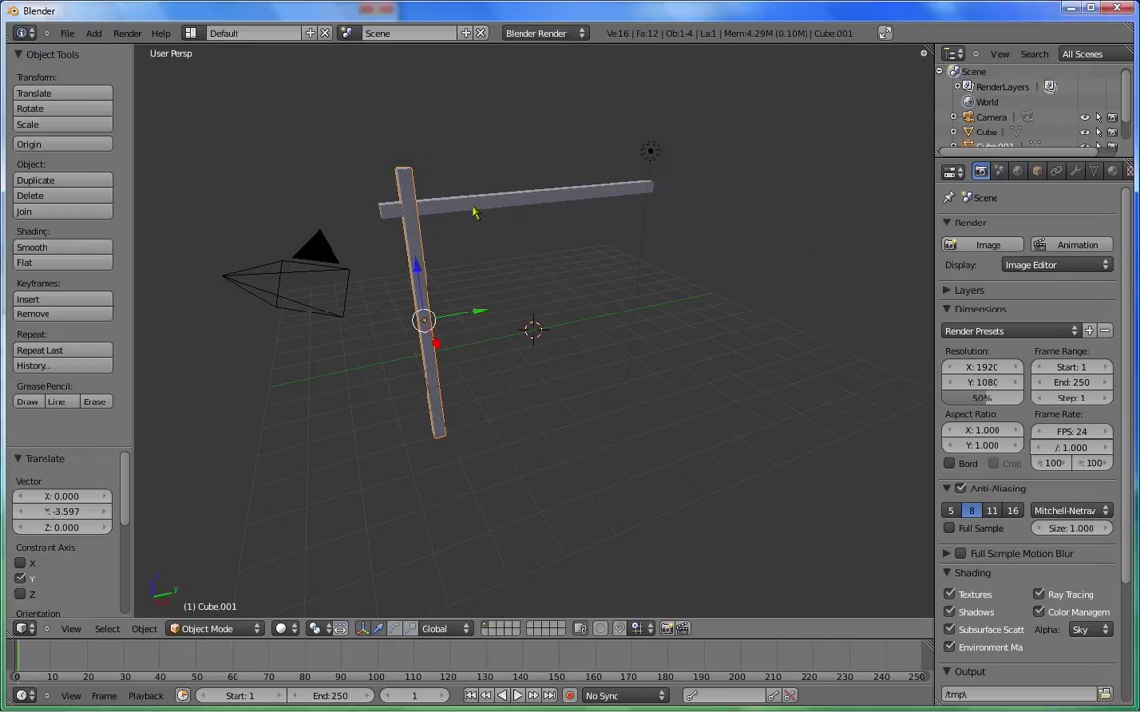
Select both bars and join them into one L-shaped object
right_click(423, 191)
right_click(379, 225)
right_click(473, 208, "shift")
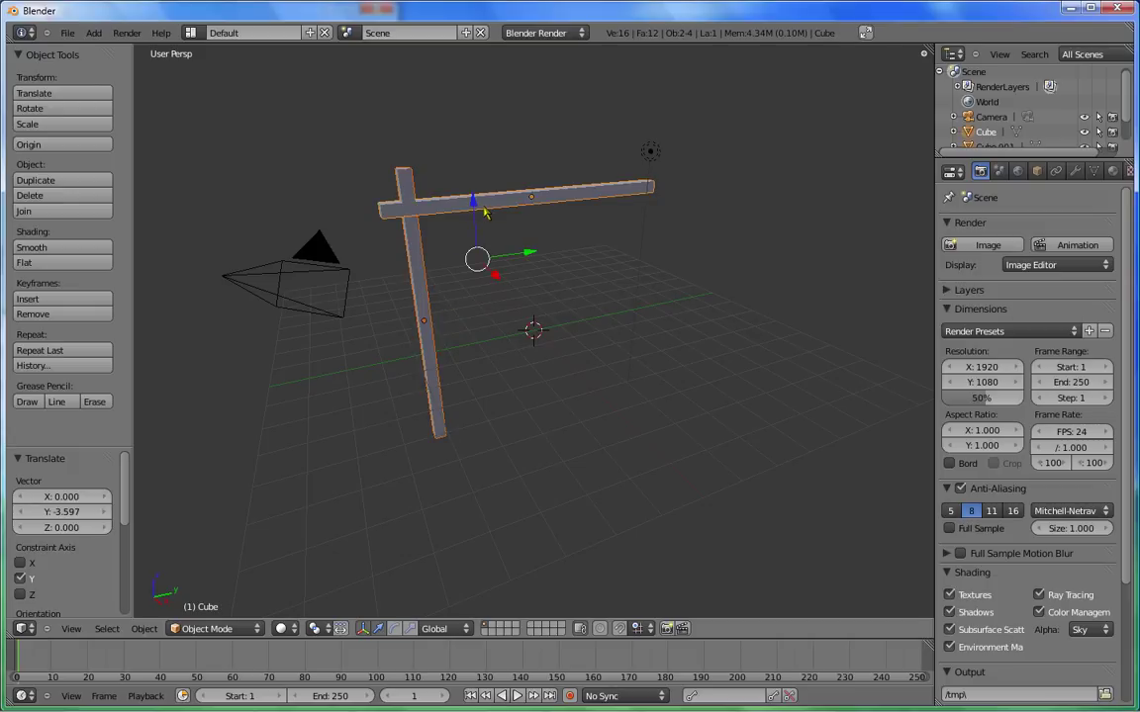
key("ctrl+j")
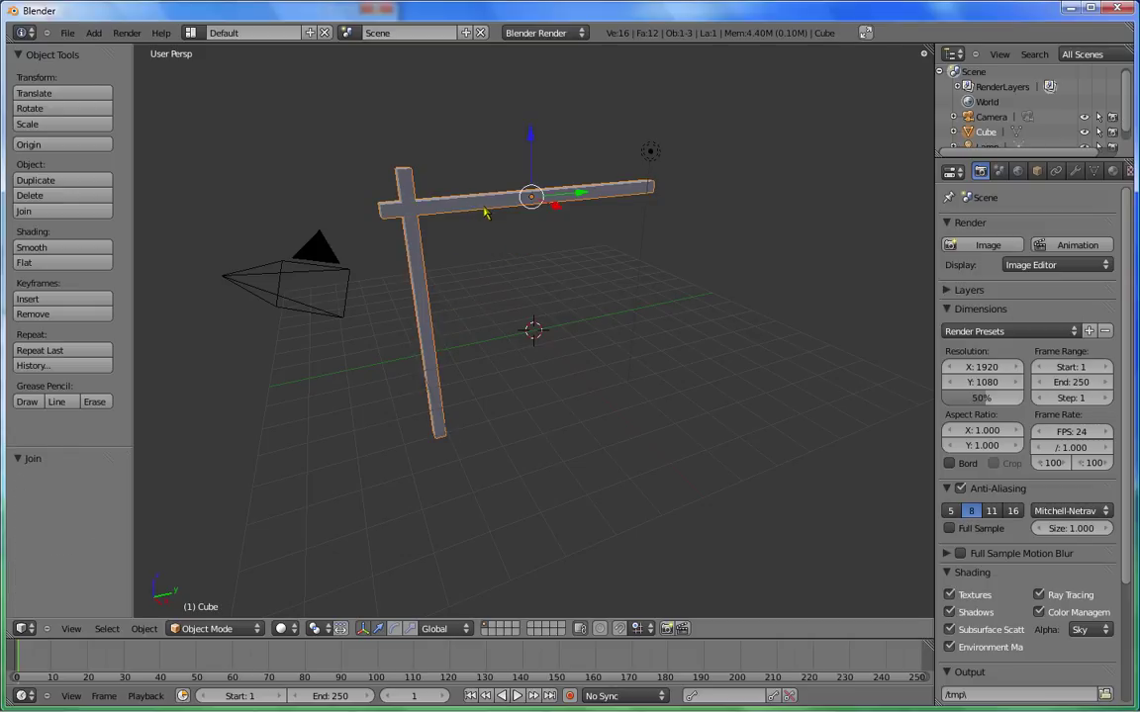
Scale the L-piece to 0.392 and add a Mirror modifier on Y to create the second post
key("s")
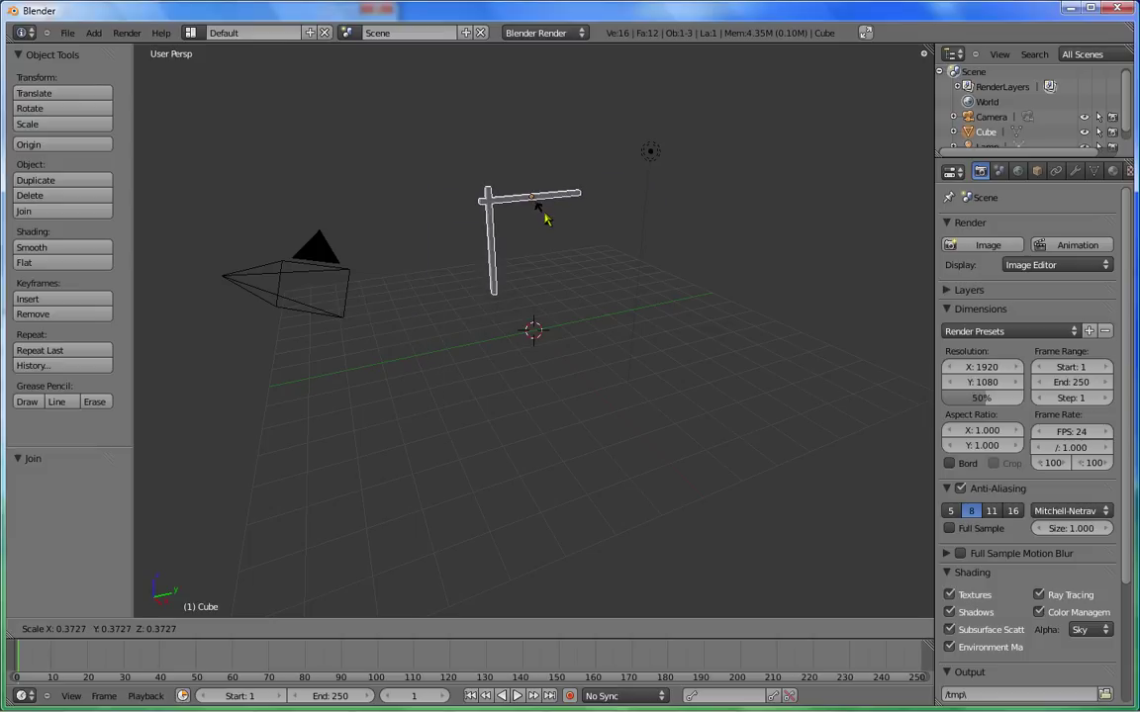
left_click(547, 216)
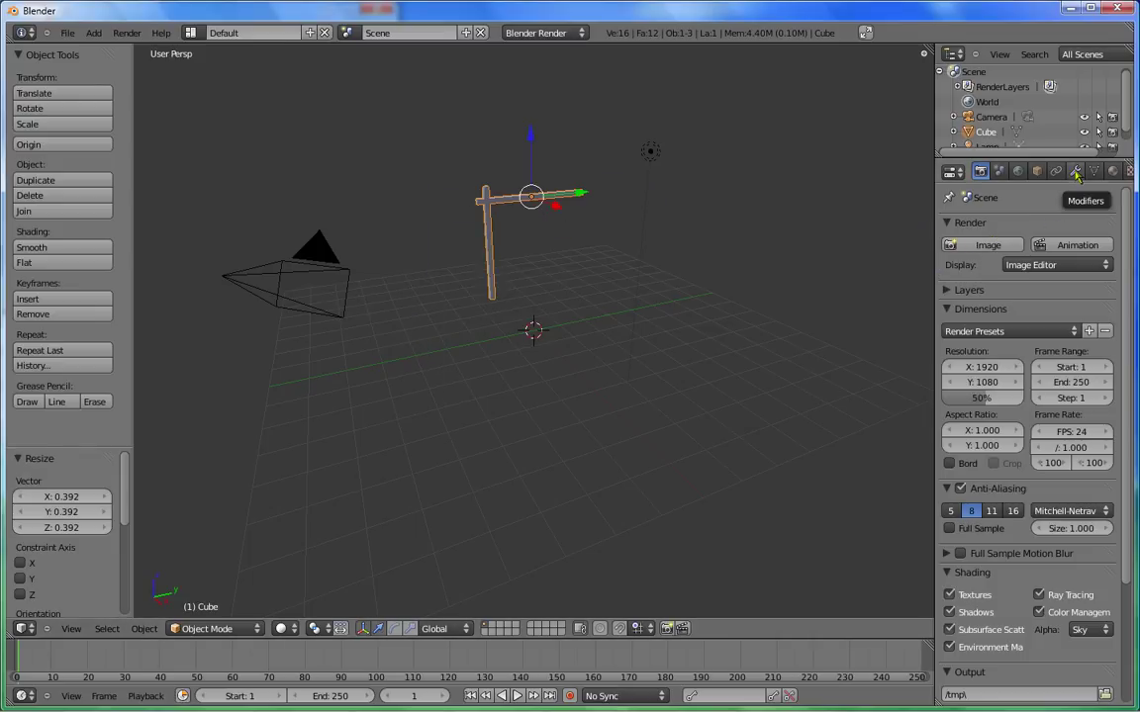
left_click(1077, 173)
left_click(1029, 244)
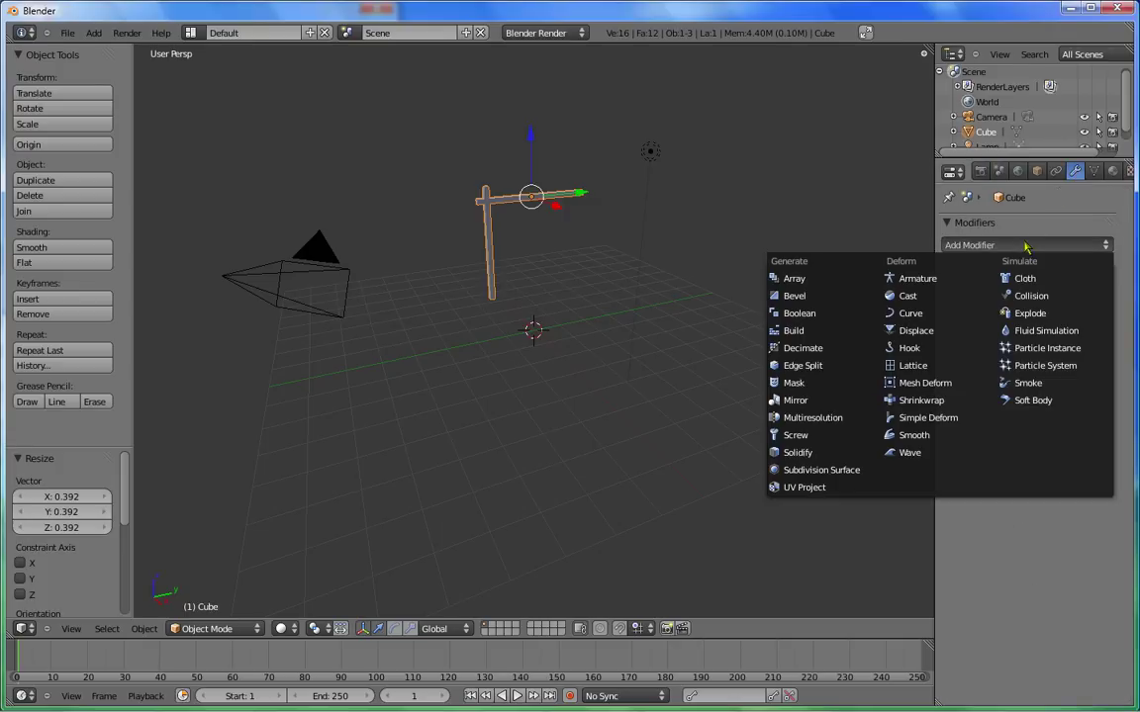
left_click(805, 401)
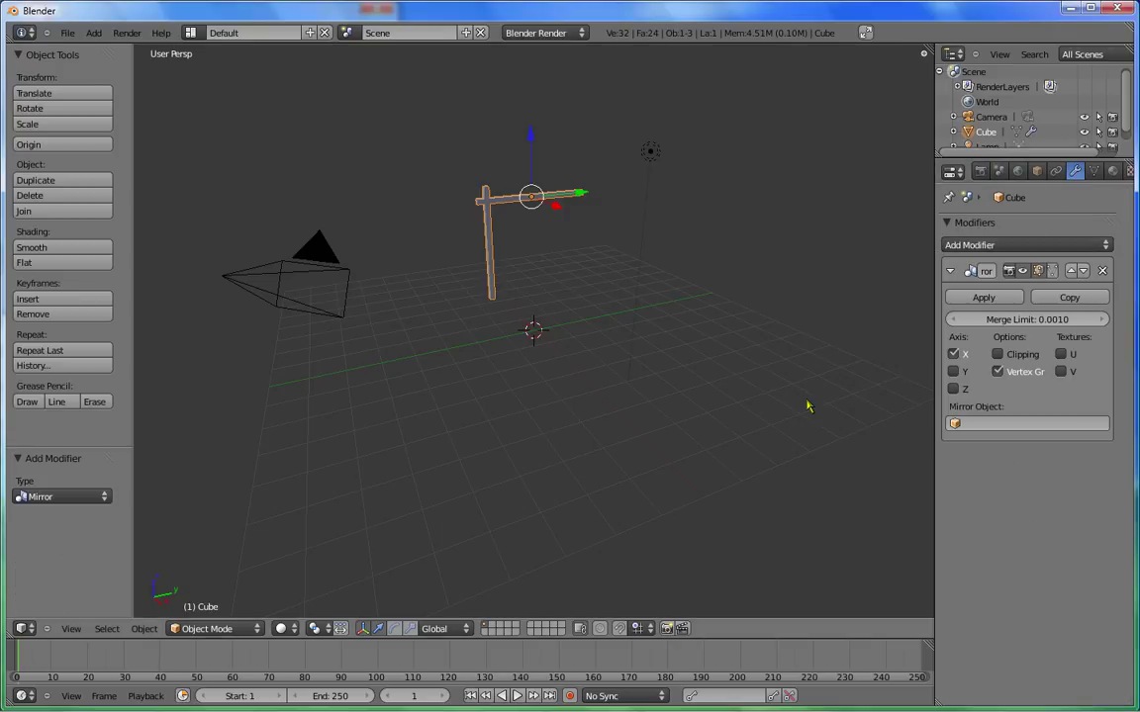
left_click(954, 372)
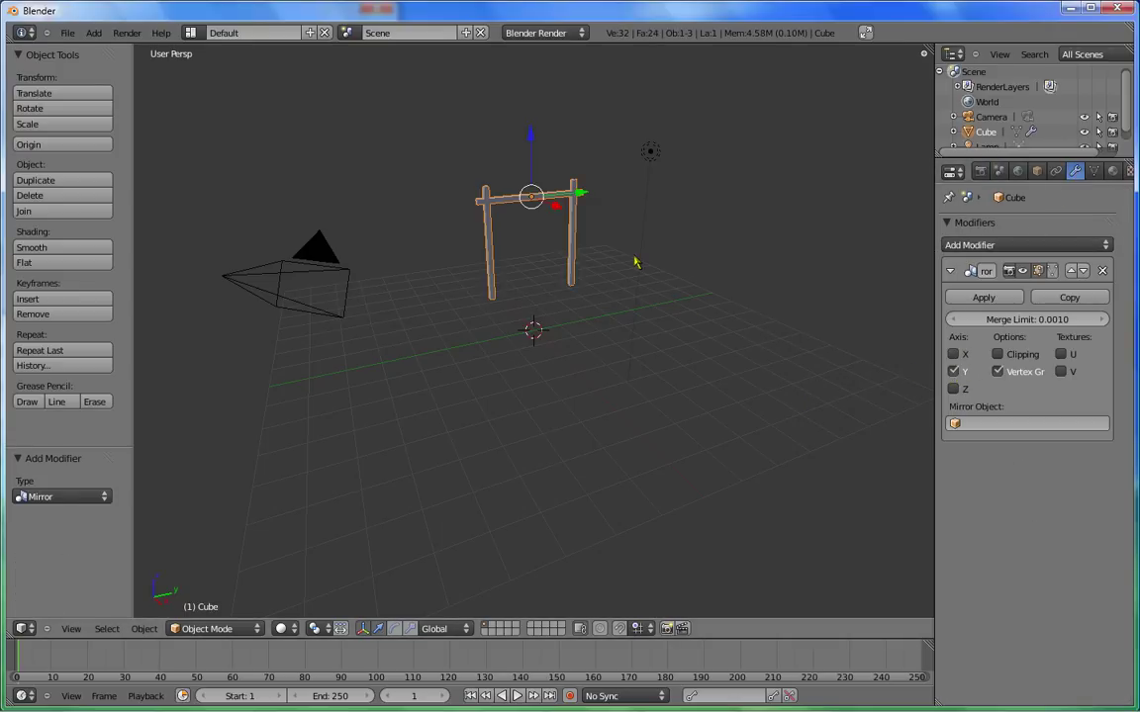
In Edit Mode, move the half 1.758 along Y to widen the frame, with mirror clipping on
key("Tab")
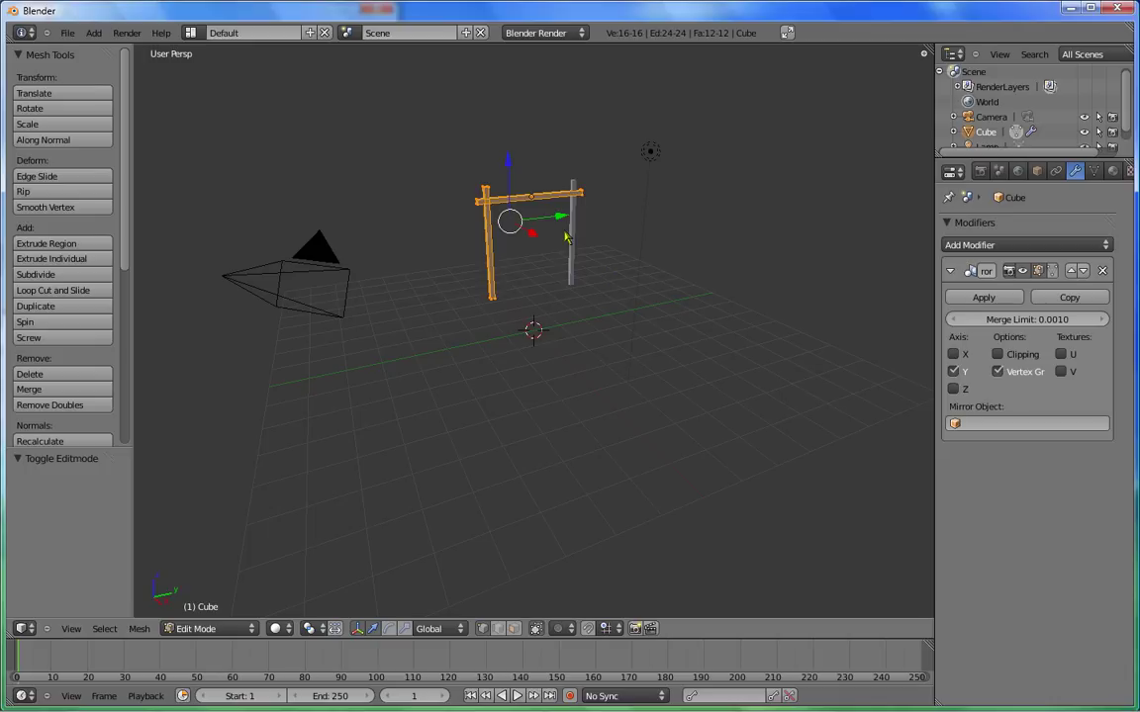
mouse_move(562, 223)
left_mouse_down()
mouse_move(503, 234)
mouse_move(509, 227)
left_mouse_up()
left_click(997, 353)
scroll(534, 201, "up", 2)
key("Tab")
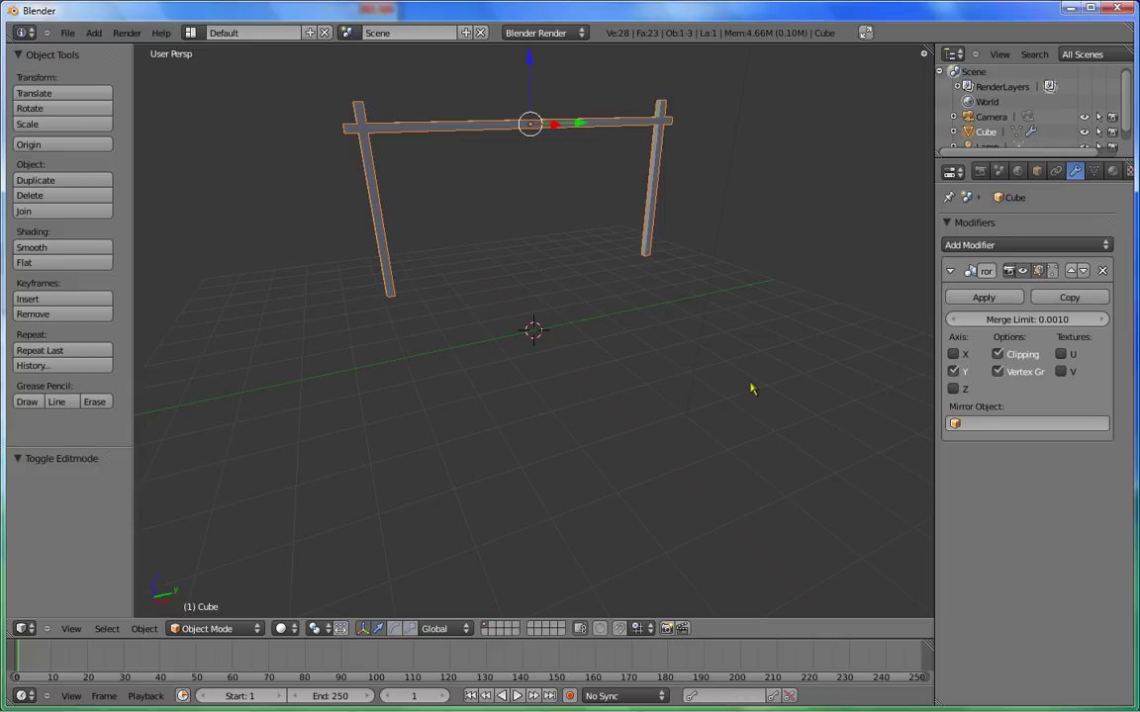
Scale the whole frame down to 0.513 and go back into Edit Mode
key("s")
left_click(634, 268)
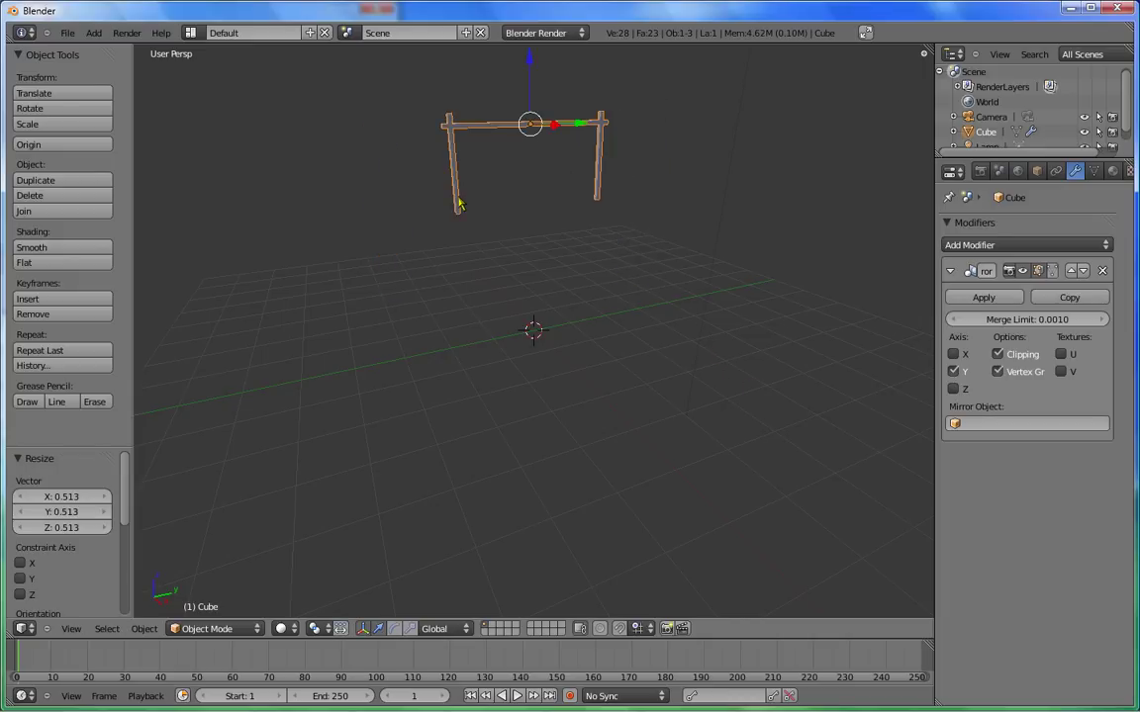
middle_click_drag(458, 203, 483, 198)
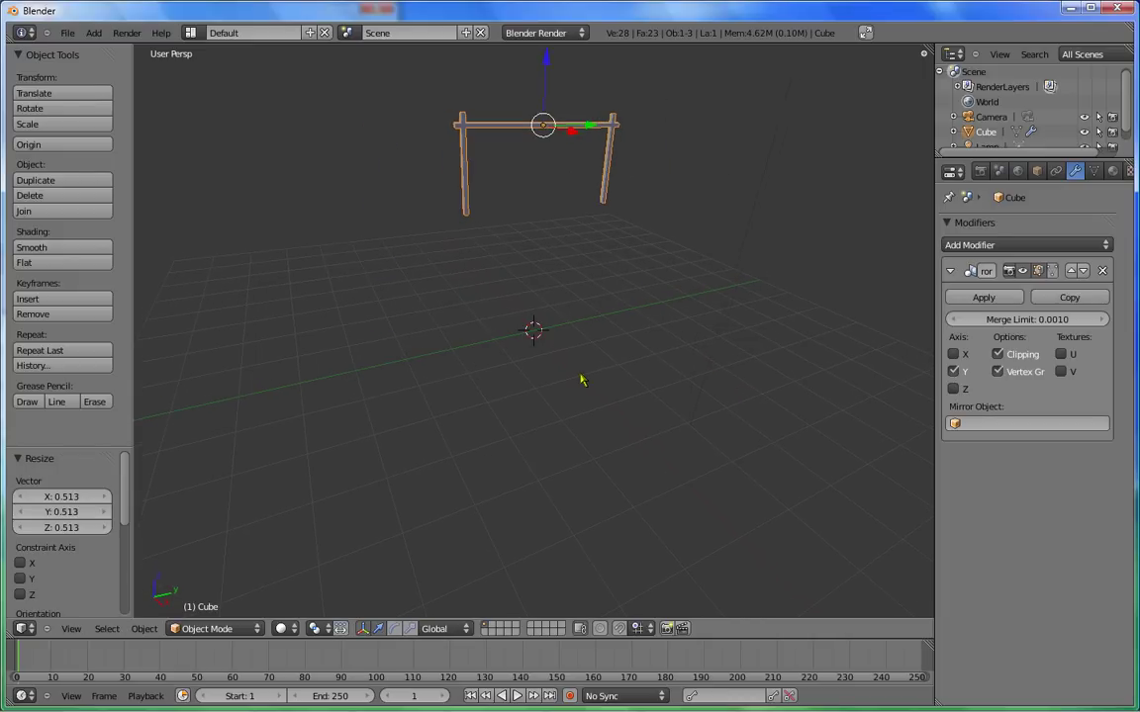
key("Tab")
mouse_move(477, 209)
middle_mouse_down()
mouse_move(473, 195)
mouse_move(509, 213)
middle_mouse_up()
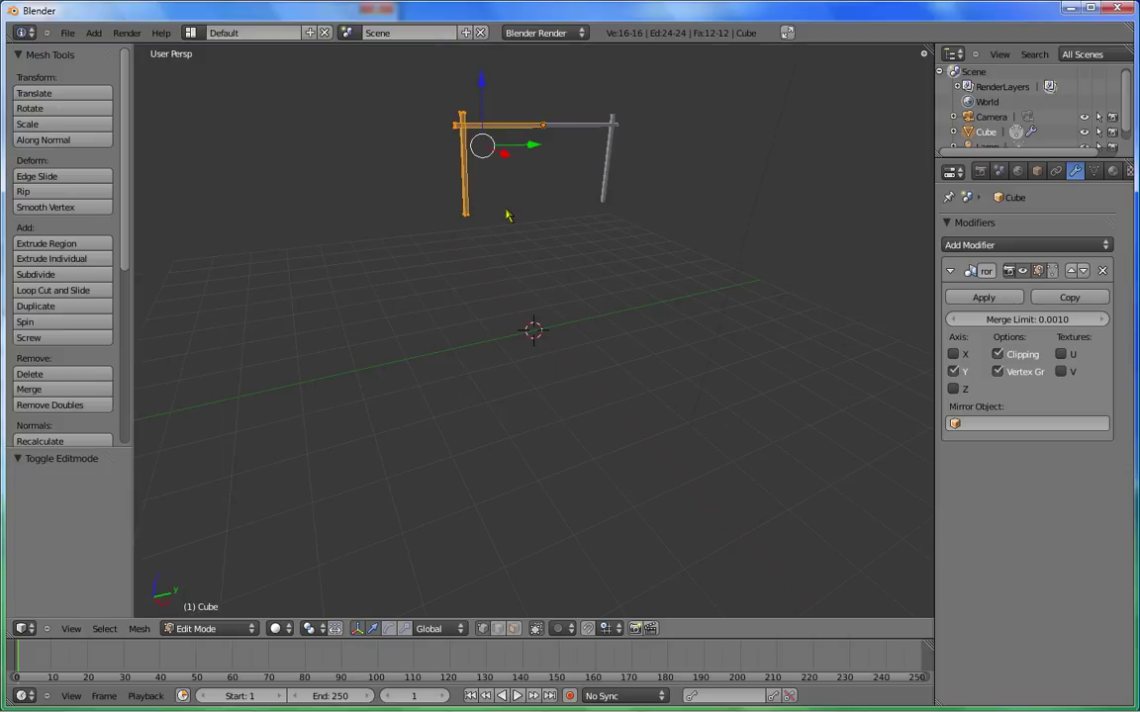
In face select mode, extrude a side face of the left post in place
scroll(508, 219, "up", 4)
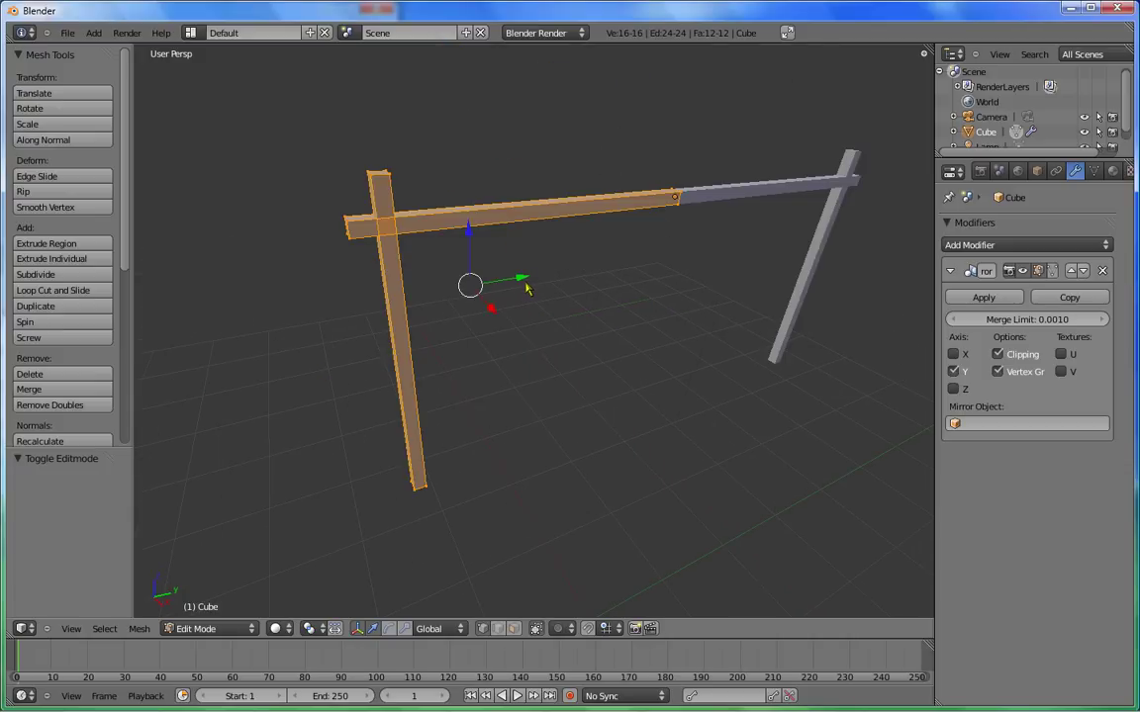
scroll(529, 297, "down", 1)
mouse_move(534, 311)
middle_mouse_down()
mouse_move(583, 311)
mouse_move(565, 300)
middle_mouse_up()
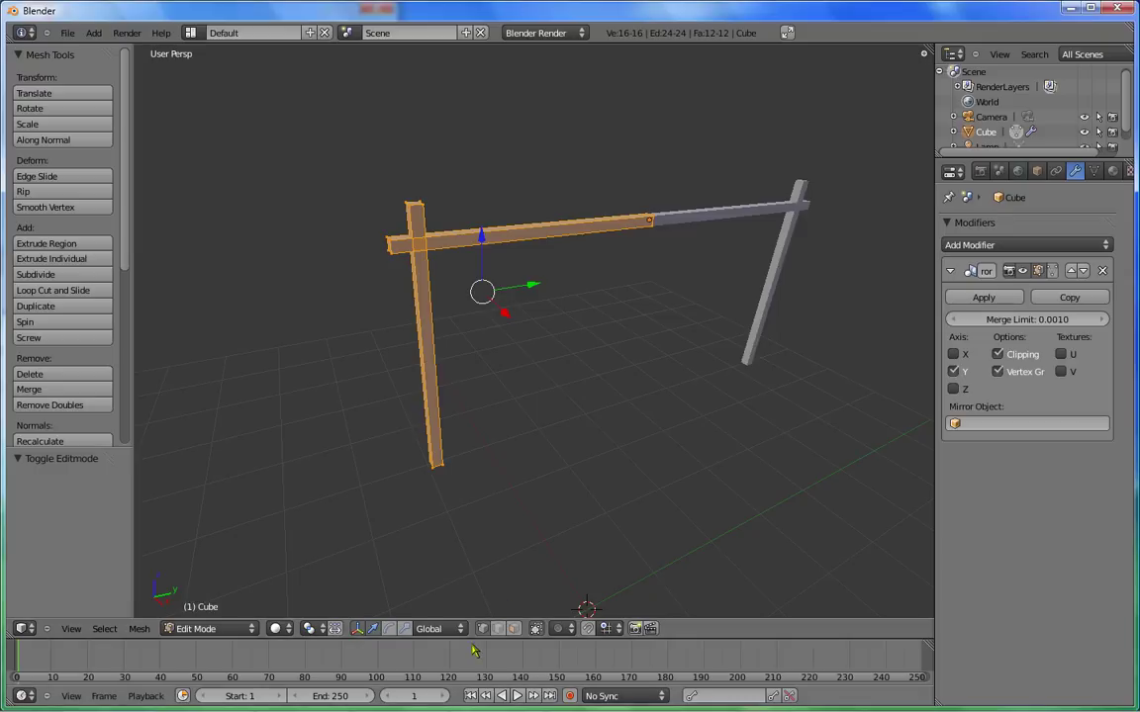
left_click(513, 629)
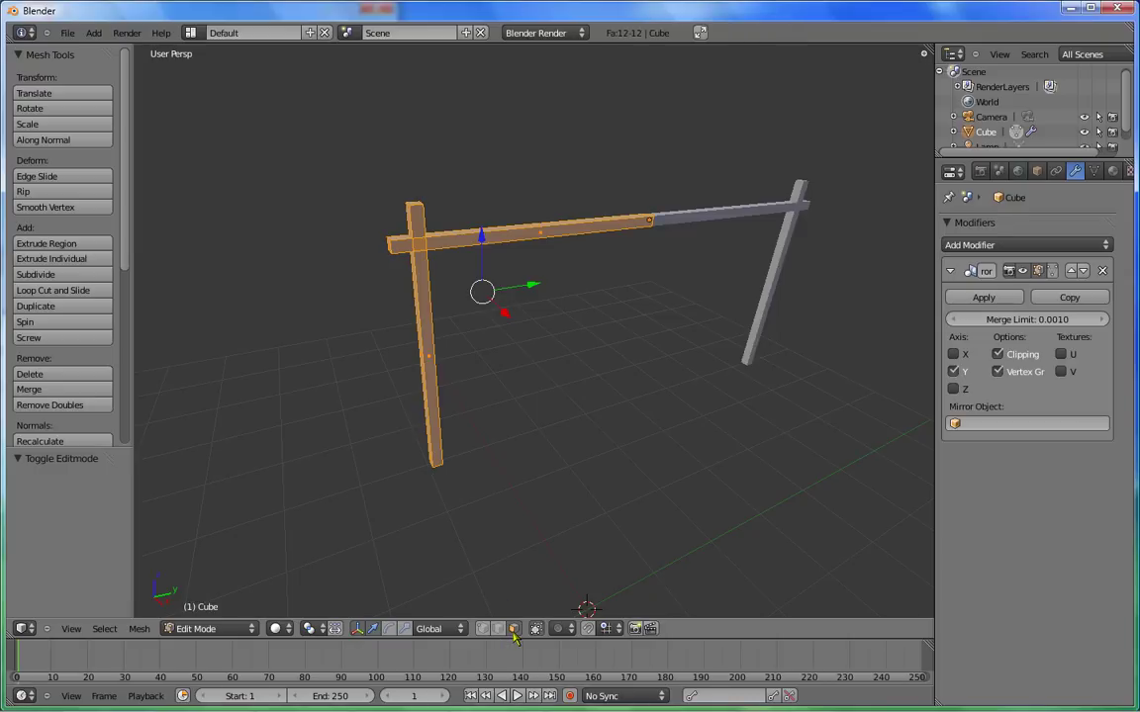
right_click(428, 358)
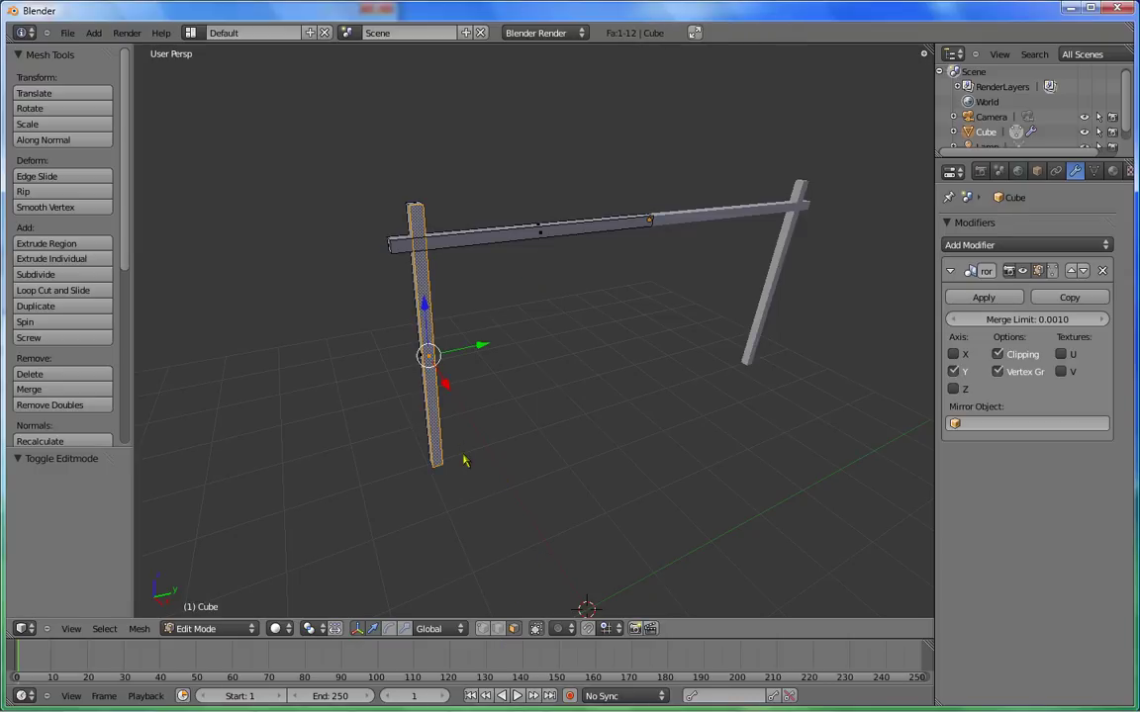
key("e")
right_click(465, 460)
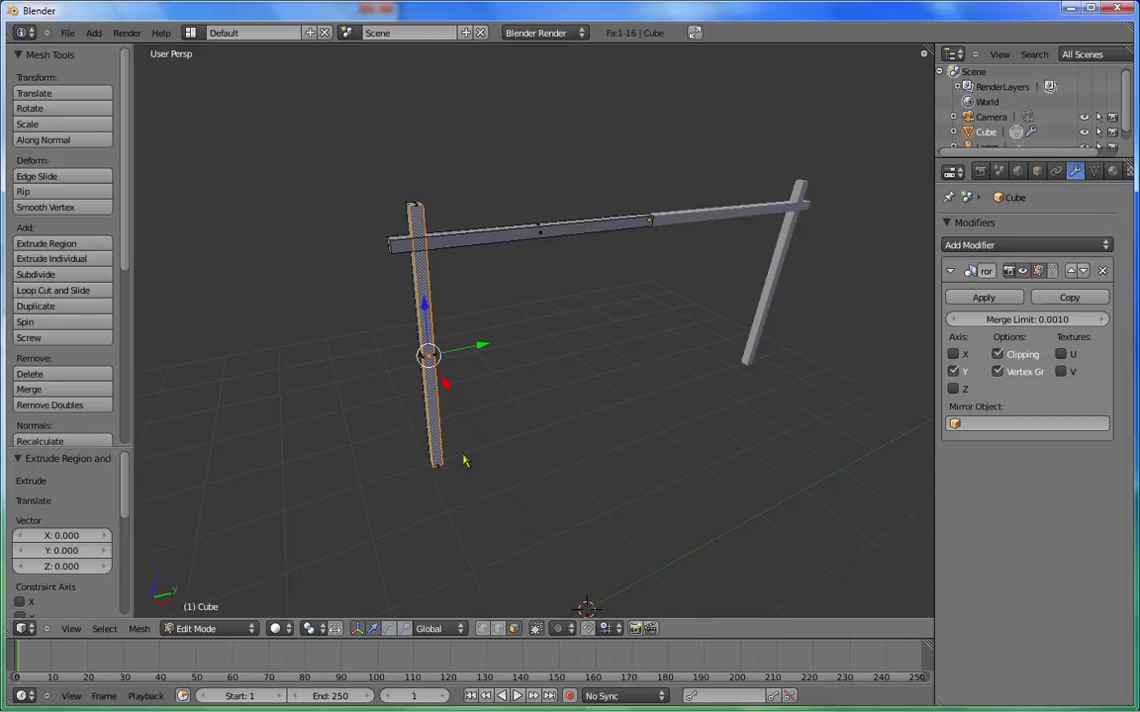
Shrink the new face section to 0.456 along Z and lower it slightly
key("s")
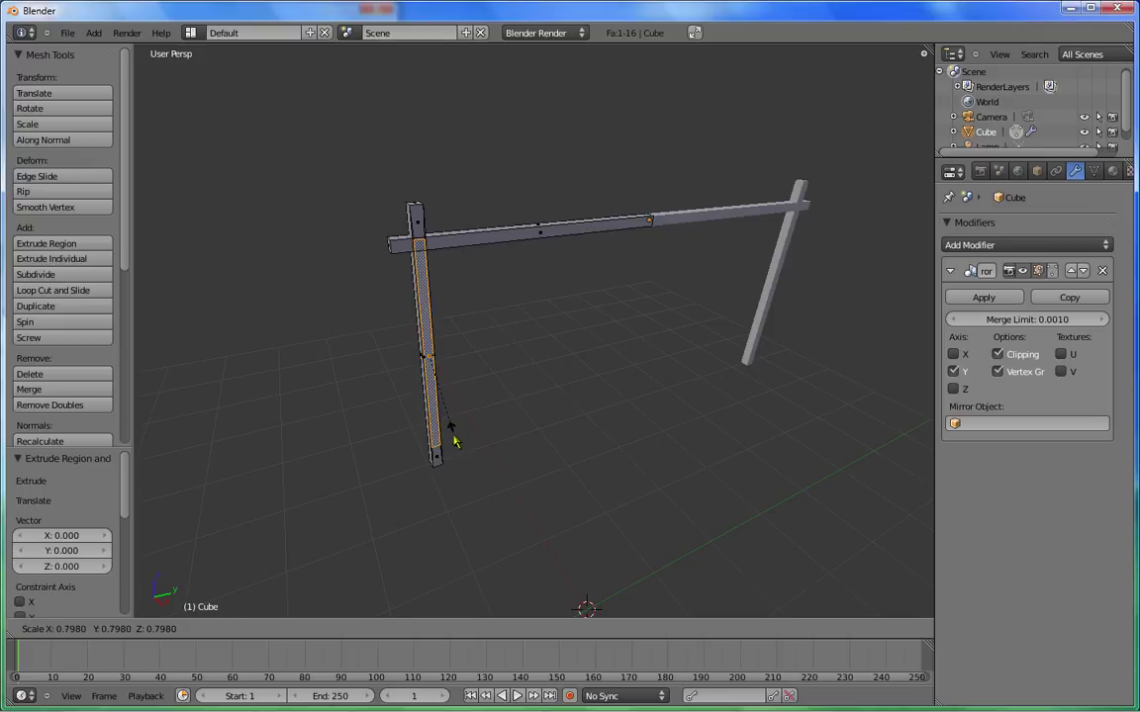
key("z")
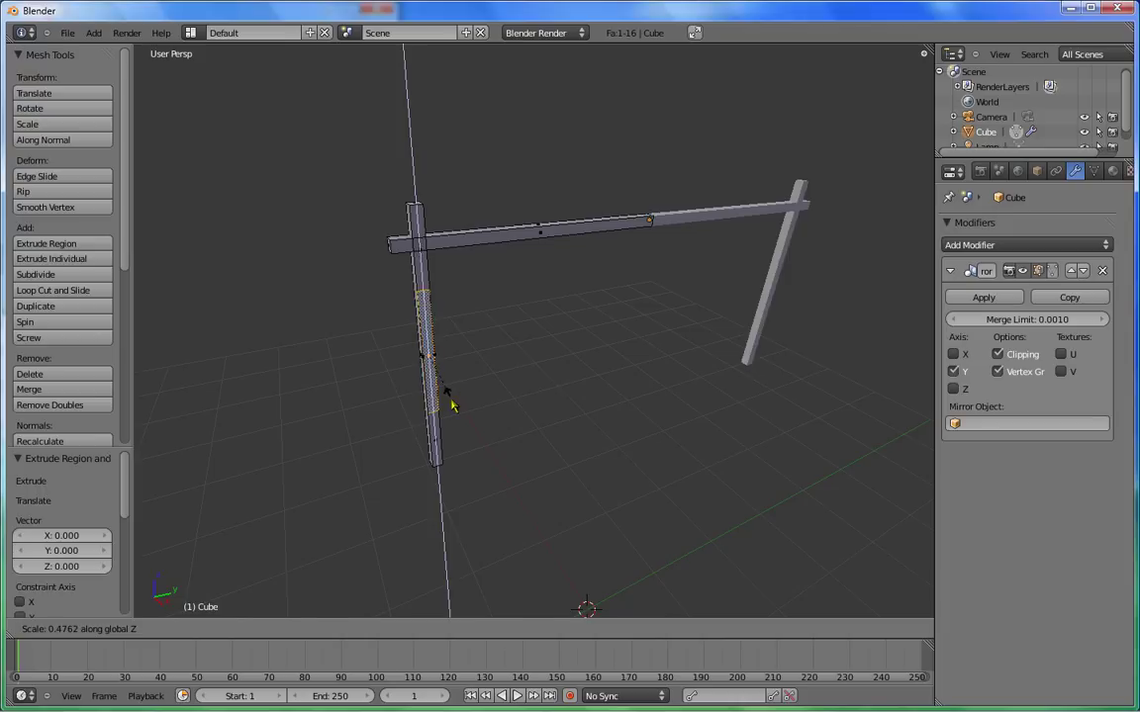
left_click(447, 388)
left_click_drag(423, 306, 427, 330)
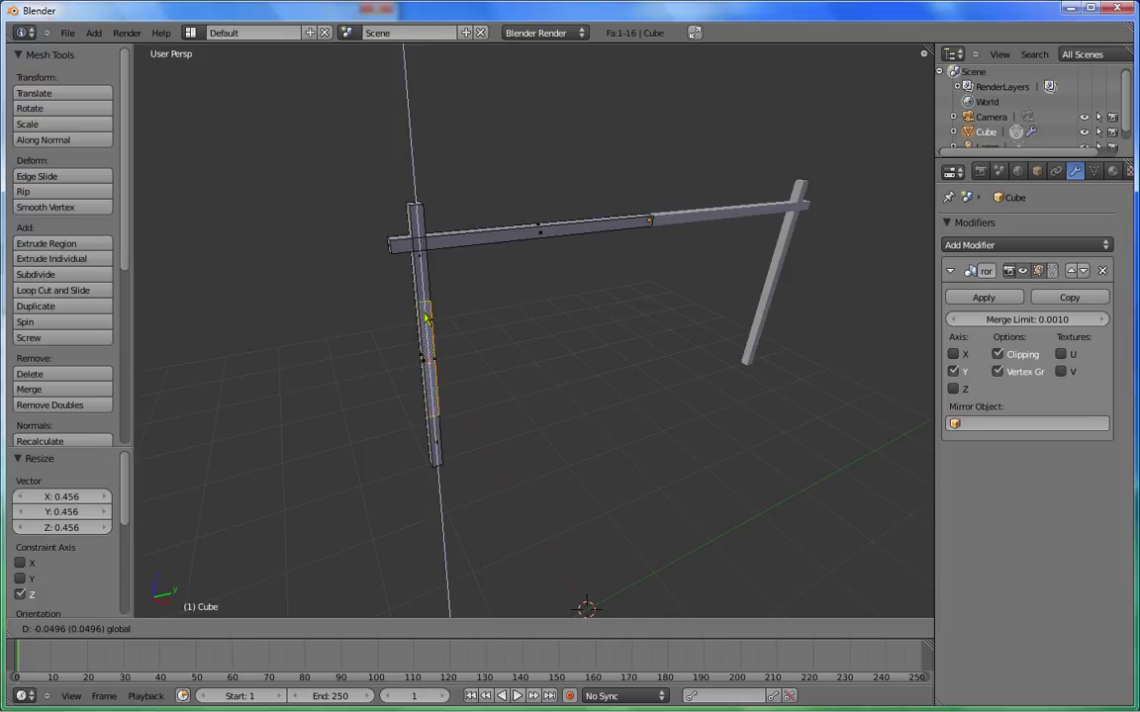
Extrude the lowered post section 2.201 along X into a side panel, then return to Object Mode
key("KP_3")
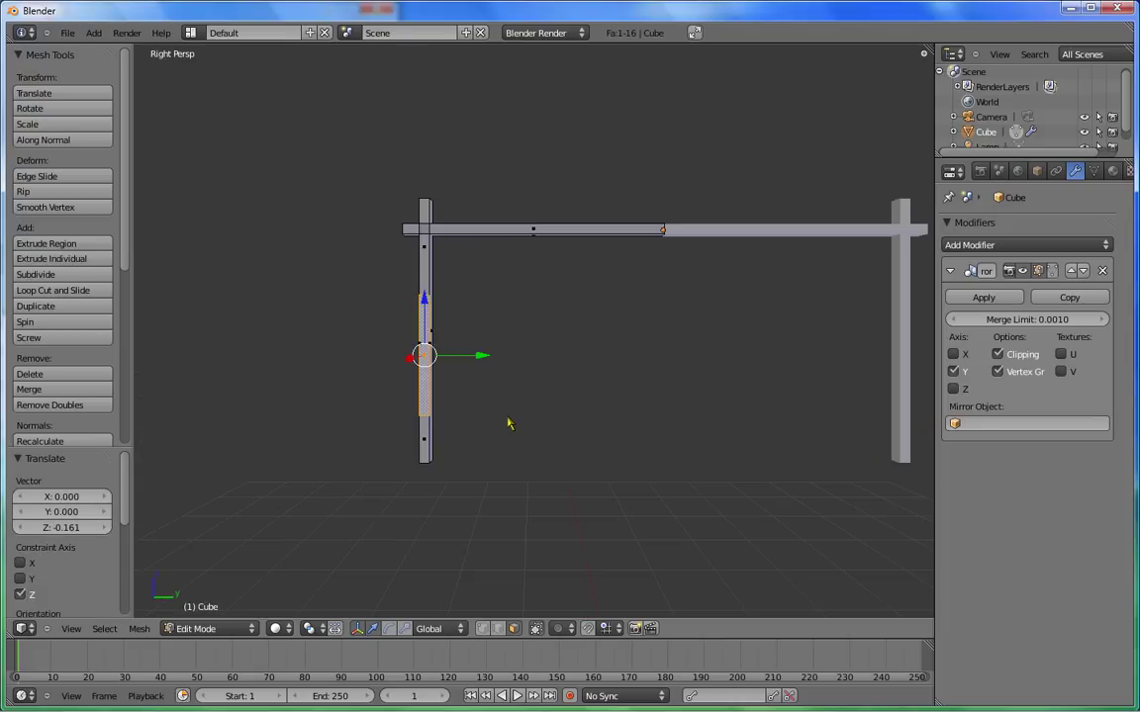
key("KP_1")
scroll(593, 425, "down", 2)
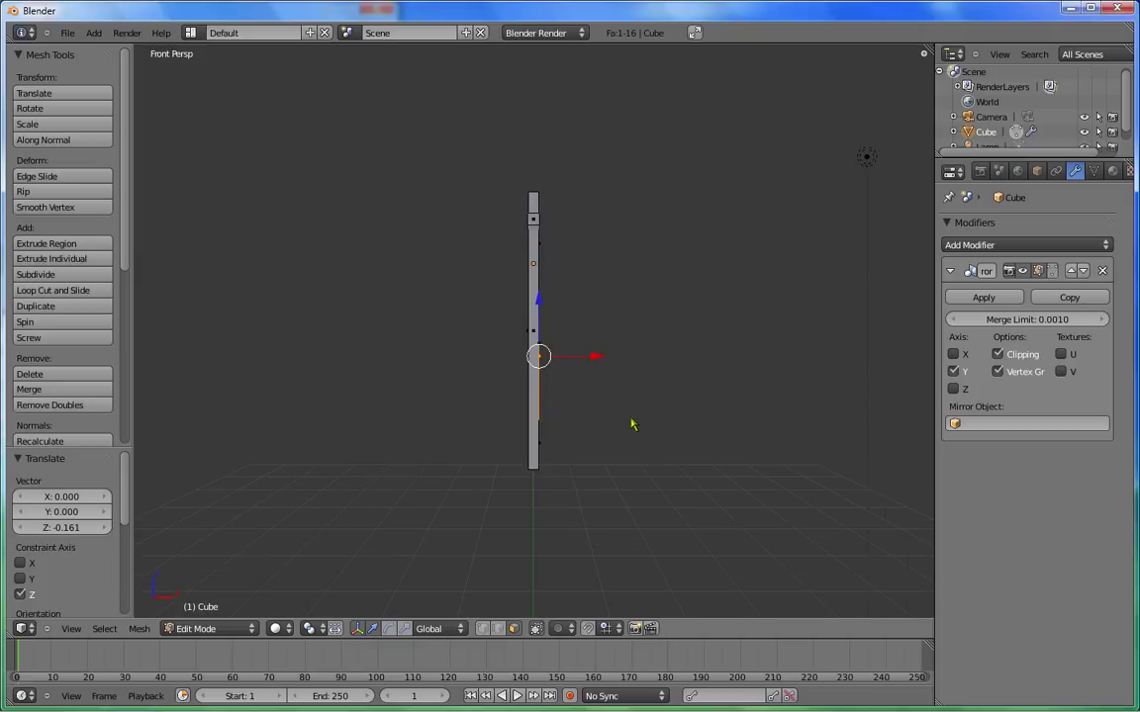
scroll(635, 429, "down", 3)
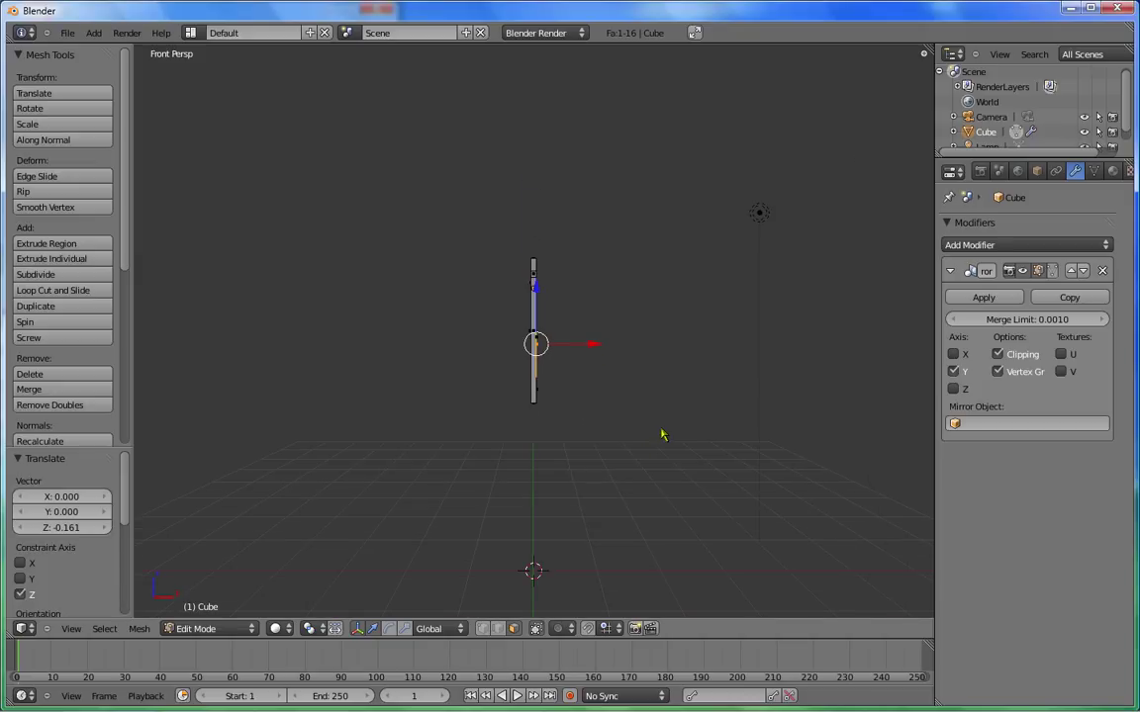
key("e")
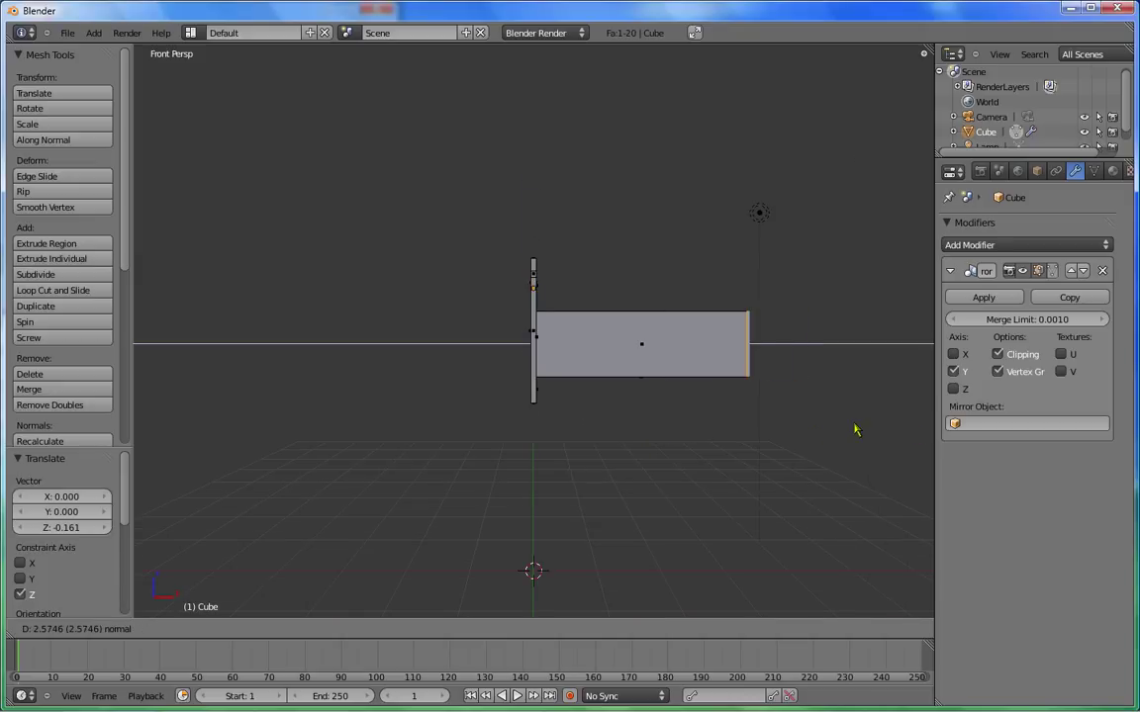
left_click(770, 428)
mouse_move(771, 427)
middle_mouse_down()
mouse_move(641, 257)
mouse_move(621, 310)
middle_mouse_up()
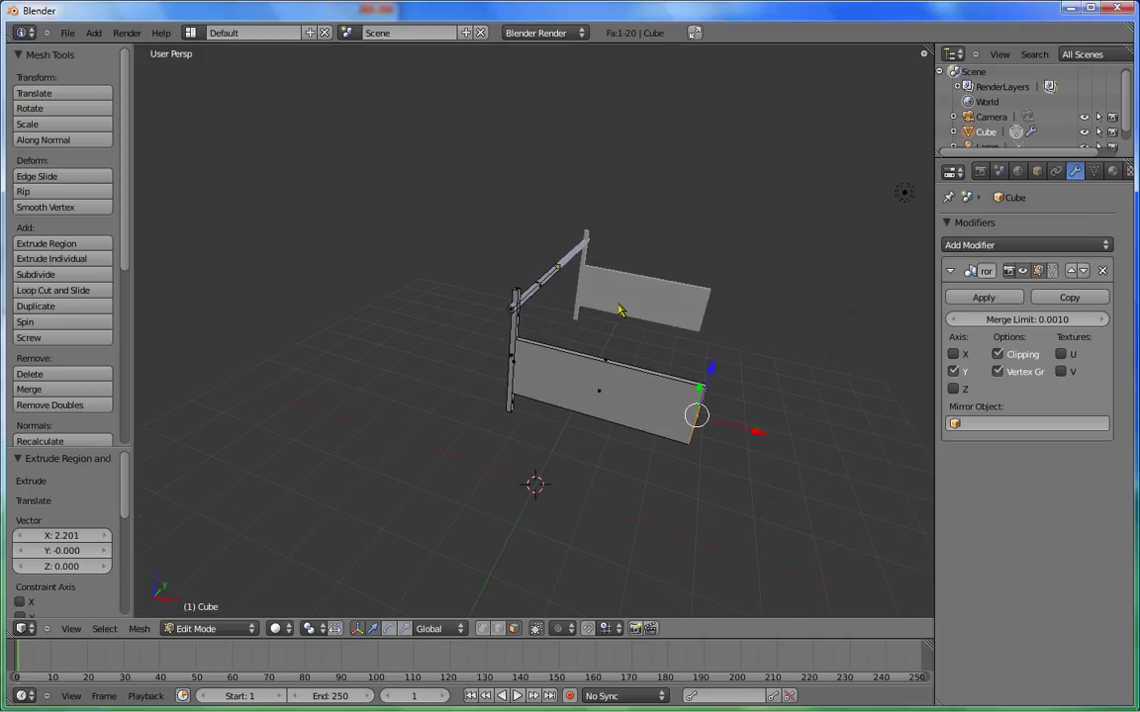
key("Tab")
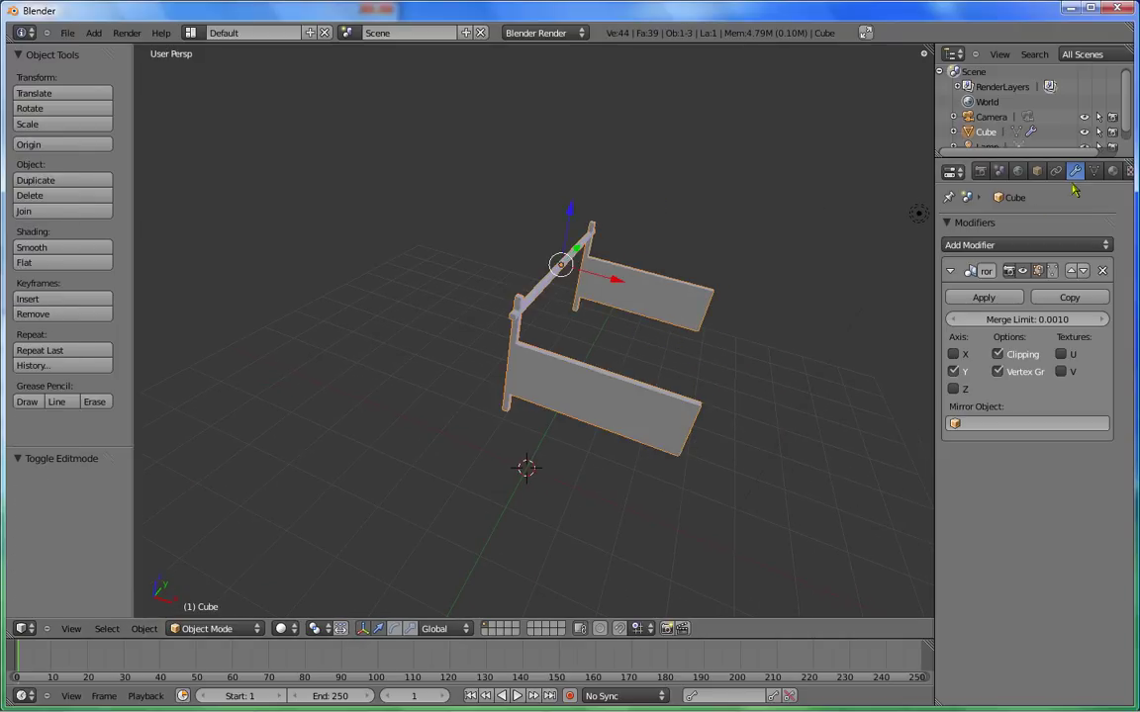
Collapse the first Mirror modifier and add a second Mirror modifier on X
left_click(950, 270)
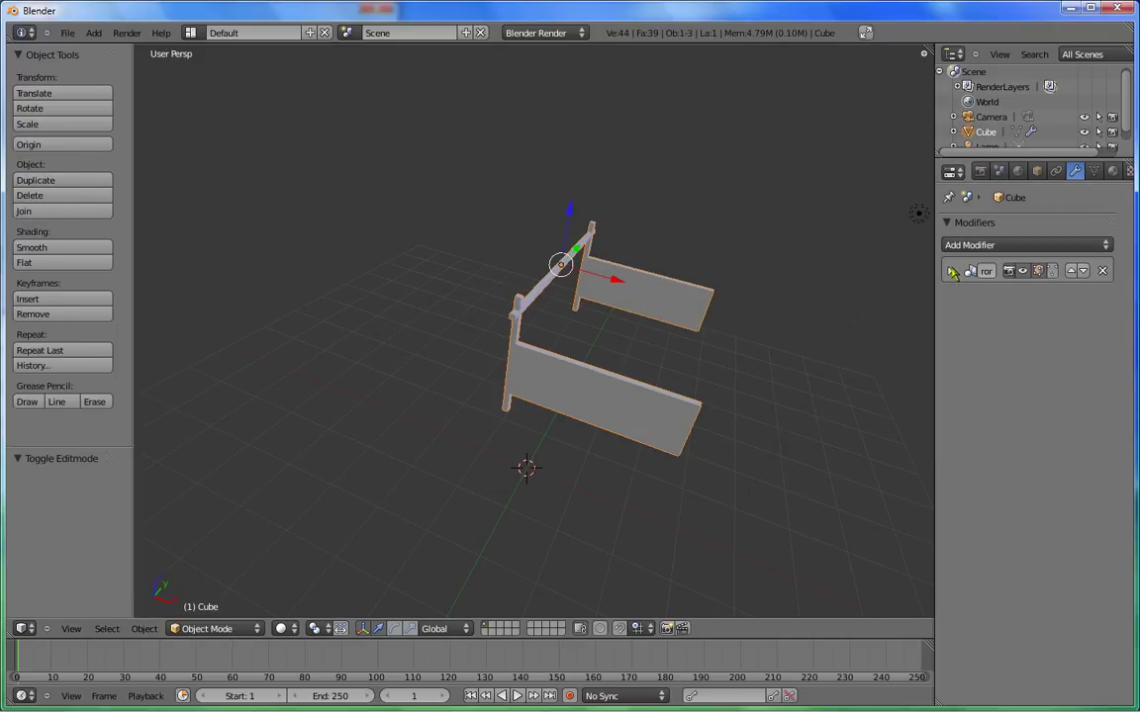
left_click(999, 244)
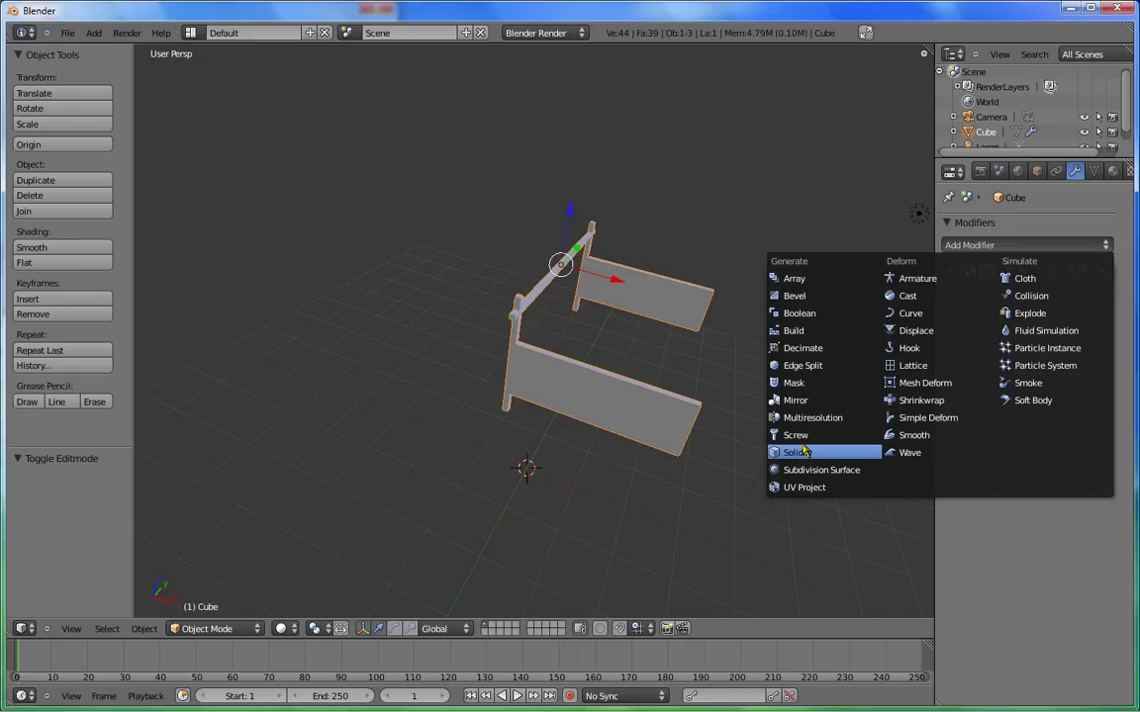
left_click(800, 403)
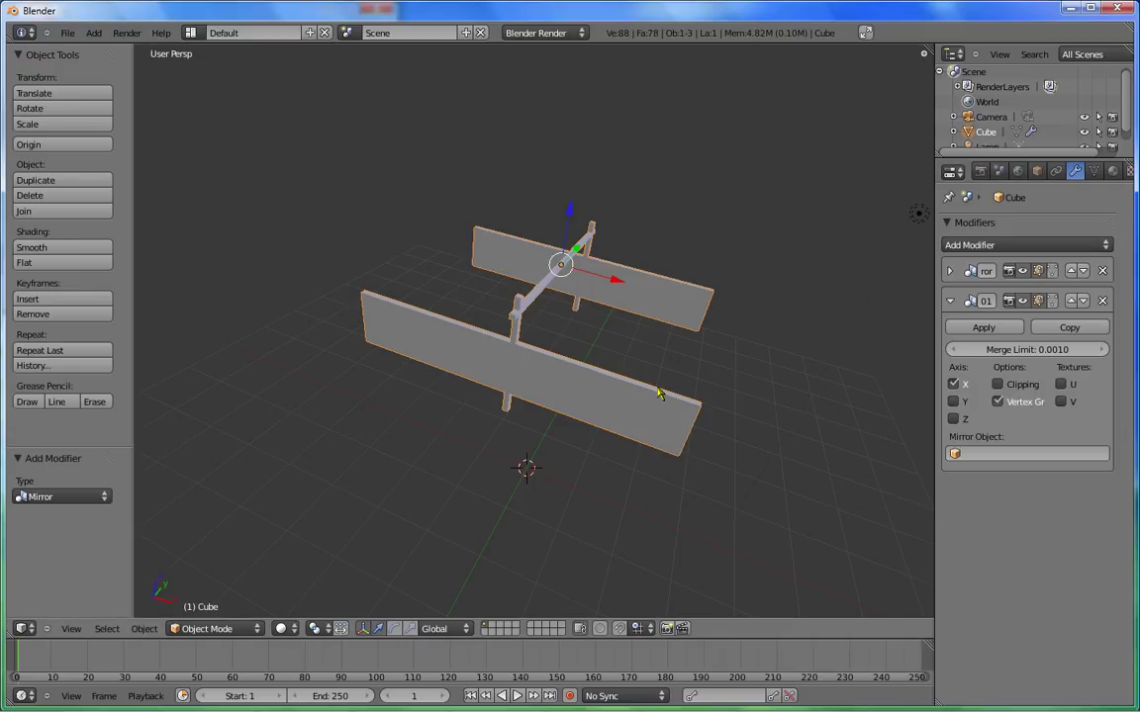
Move the end panel and post -2.182 along X and turn on clipping for the new mirror
key("Tab")
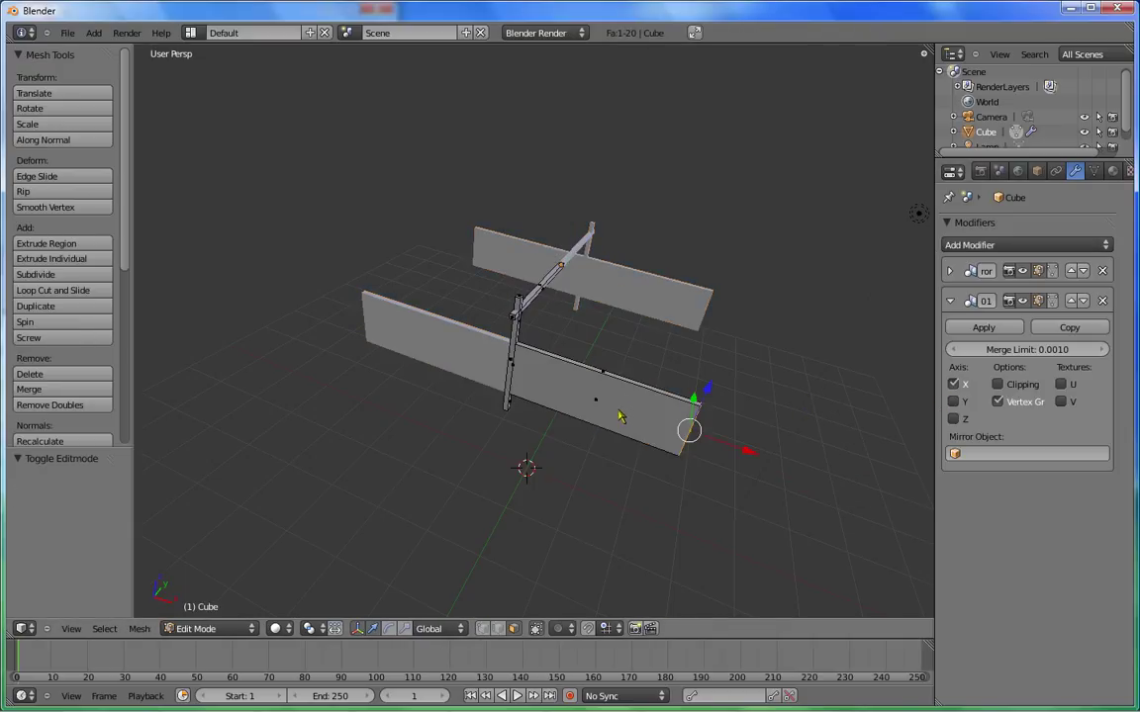
key("a")
key("a")
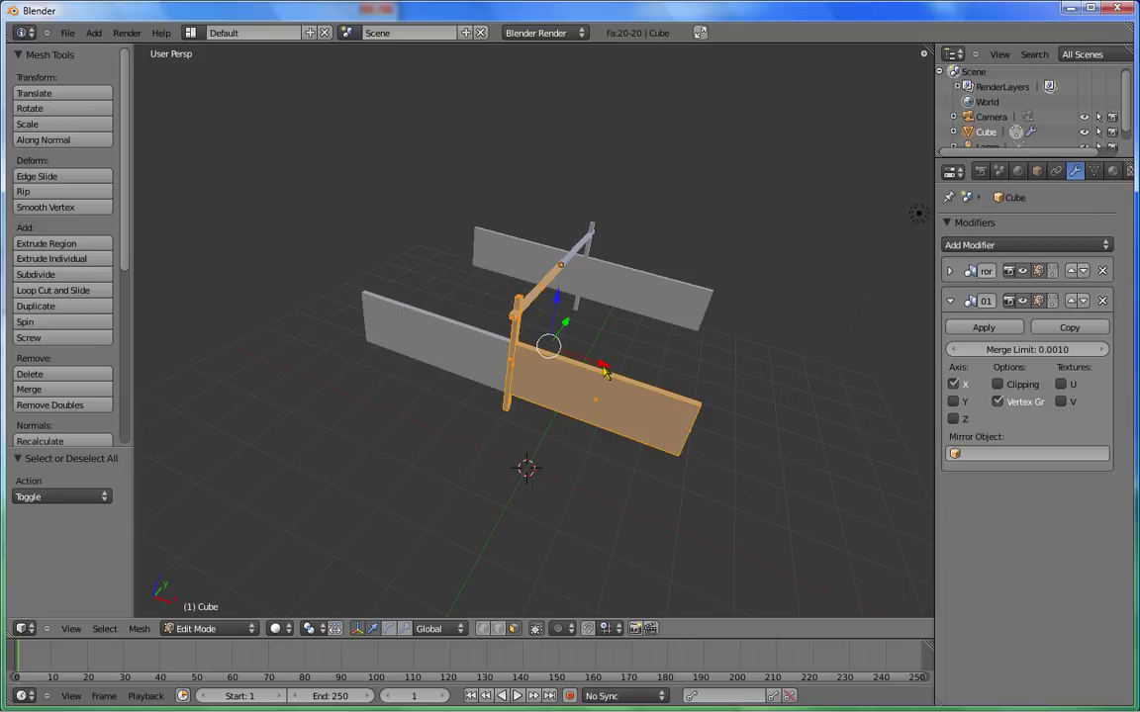
left_click_drag(603, 368, 456, 333)
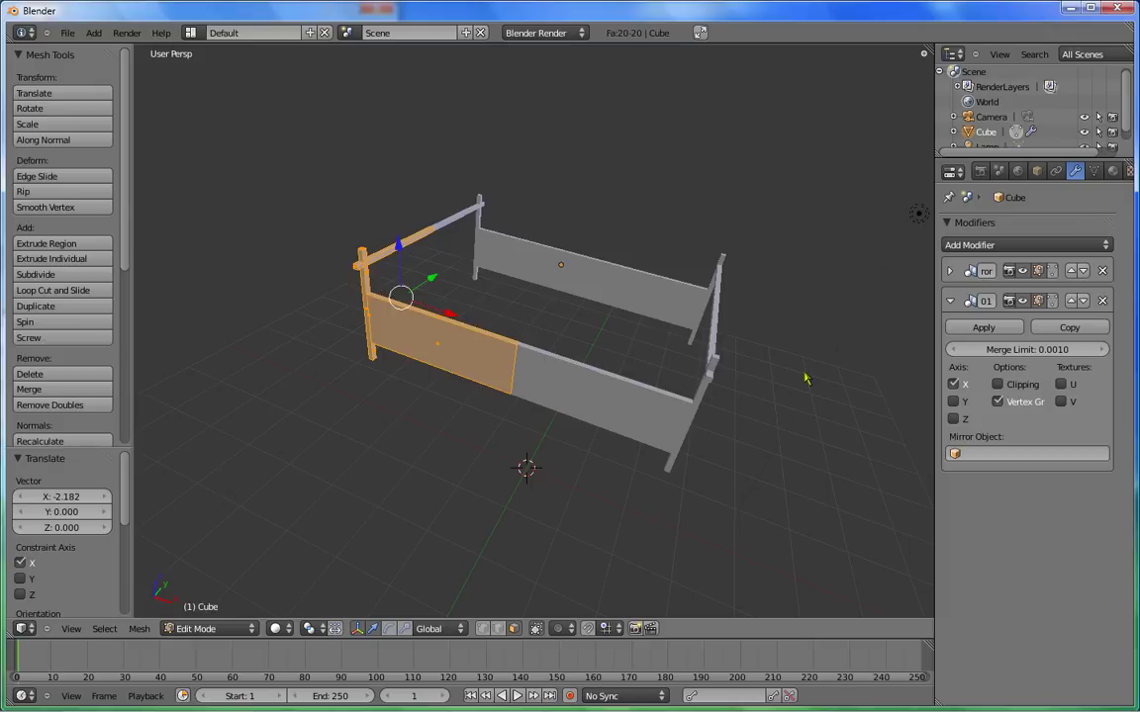
left_click(997, 384)
middle_click_drag(816, 395, 778, 394)
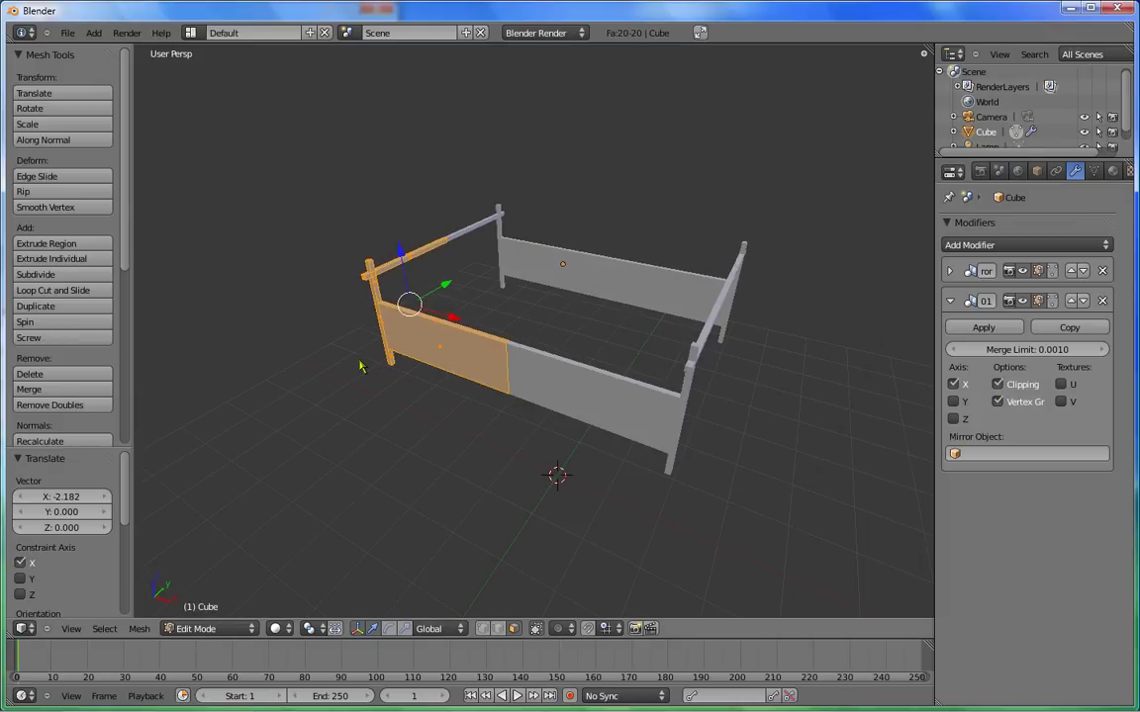
mouse_move(362, 361)
middle_mouse_down()
mouse_move(562, 435)
mouse_move(686, 458)
mouse_move(666, 457)
middle_mouse_up()
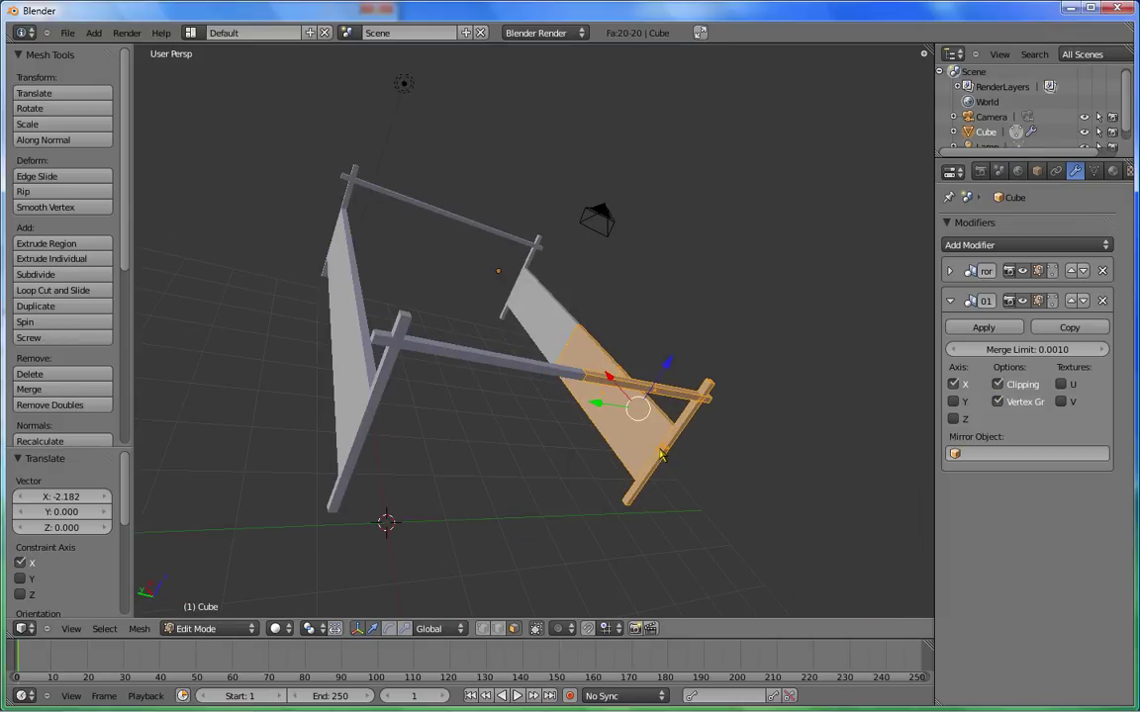
Extrude the foot-end post's thin face in place and narrow it along Y to about 0.91
right_click(663, 448)
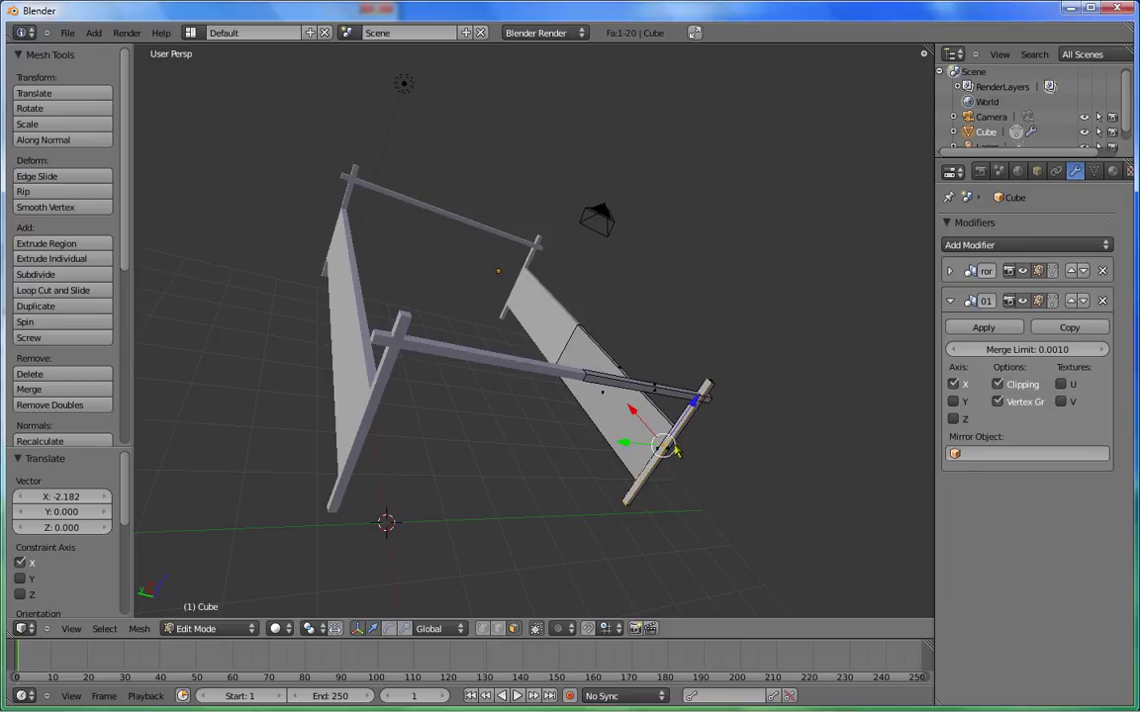
scroll(676, 451, "up", 1)
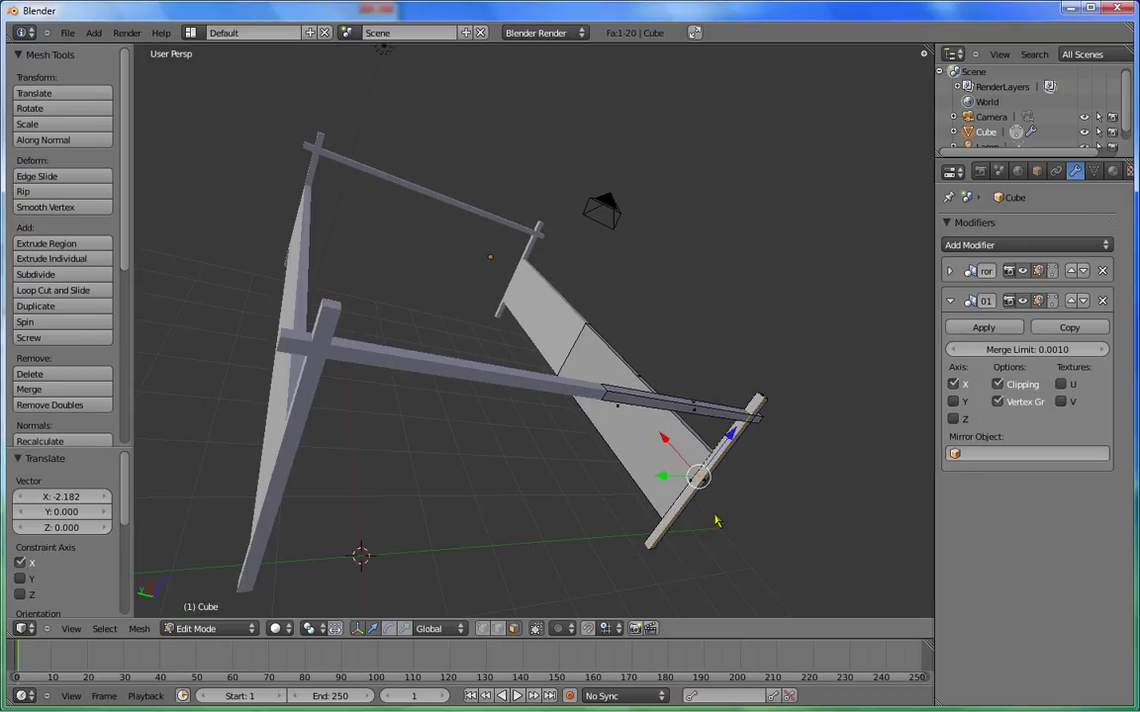
key("e")
right_click(718, 522)
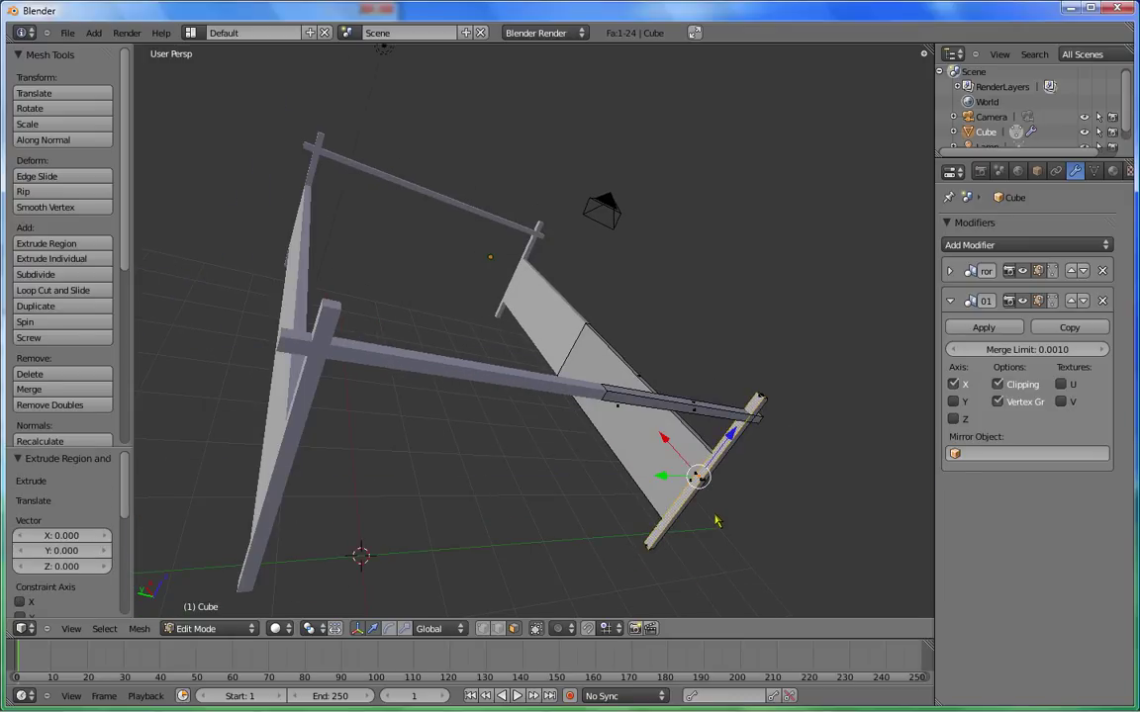
key("s")
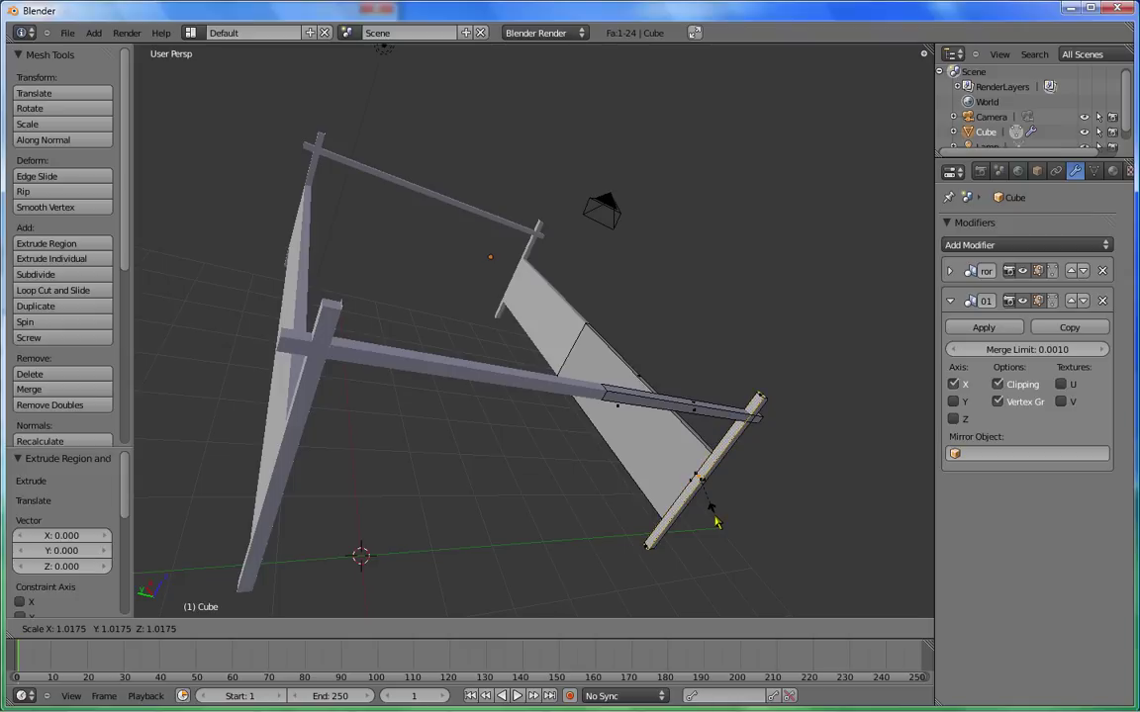
key("y")
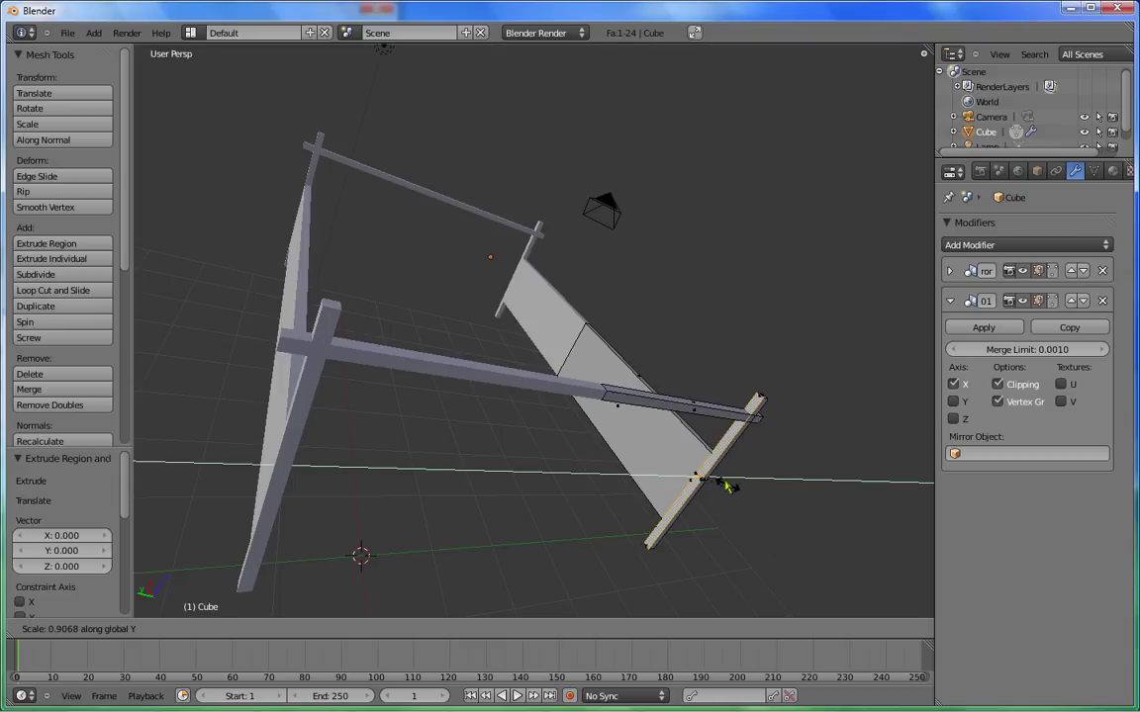
left_click(738, 504)
scroll(741, 499, "up", 3)
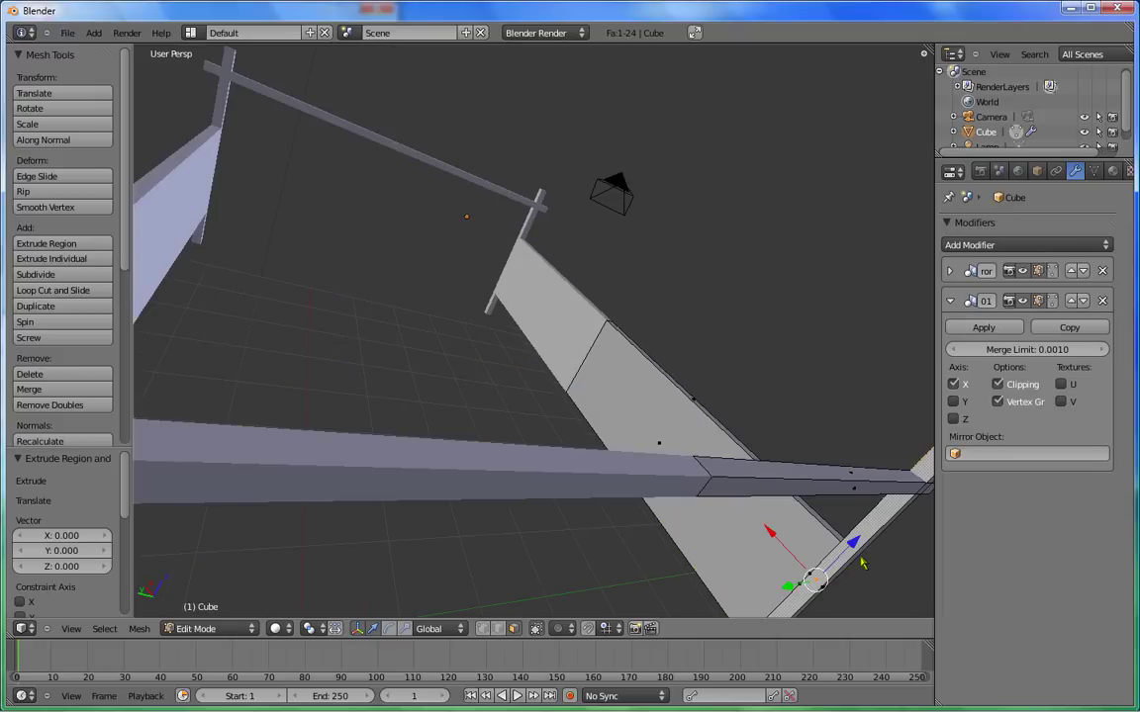
middle_click_drag(772, 543, 742, 444)
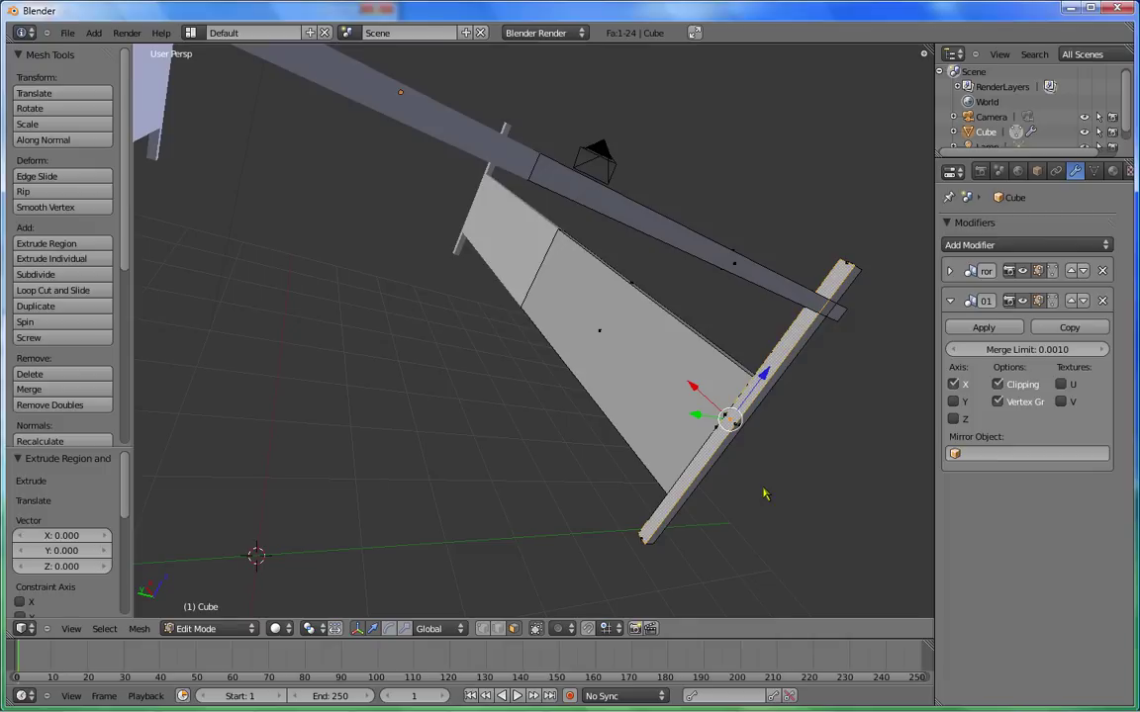
Scale the new face to about half along Y, then rescale it along X
key("s")
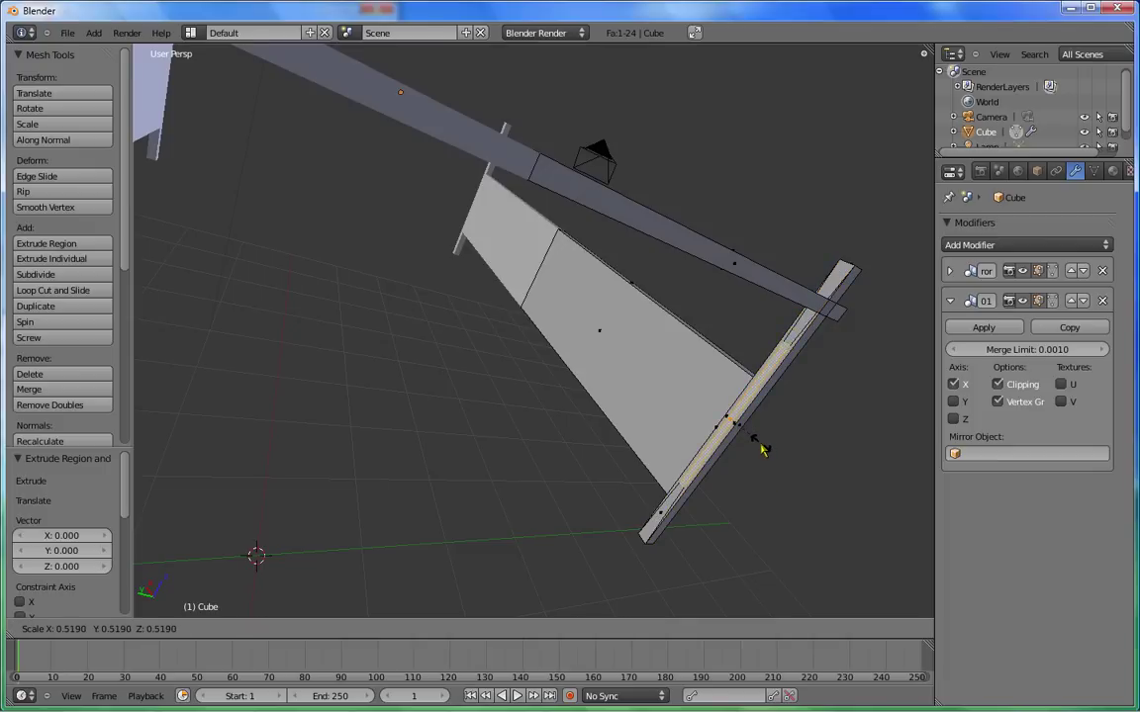
key("y")
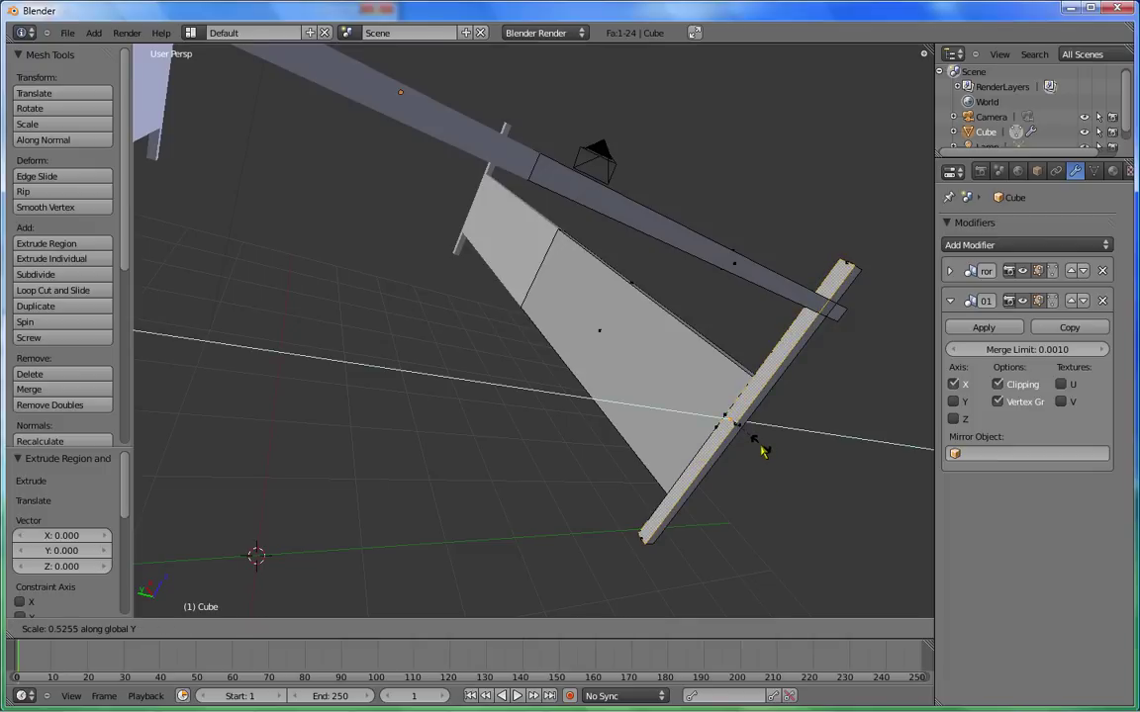
left_click(779, 456)
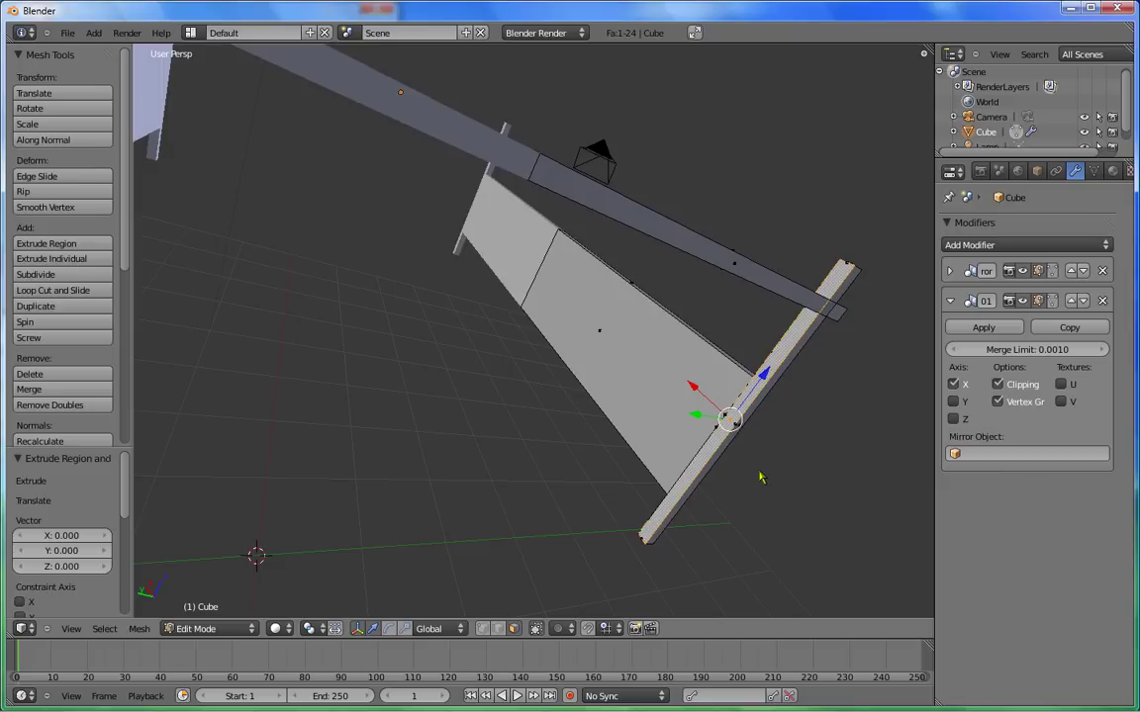
key("s")
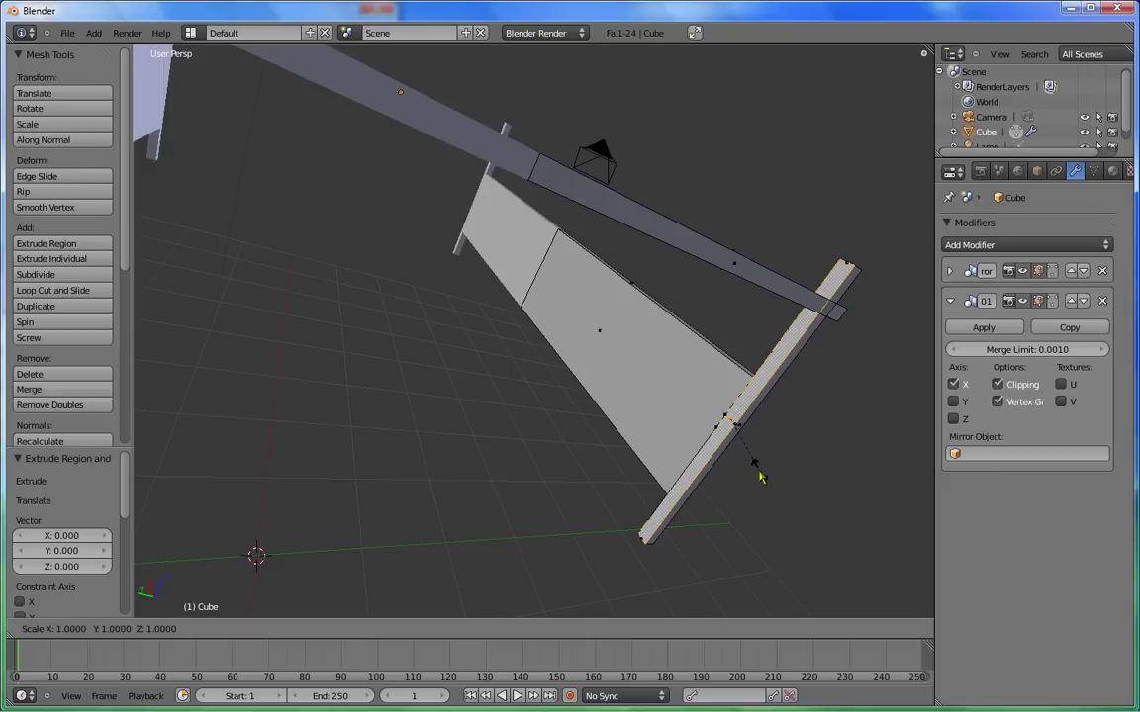
key("x")
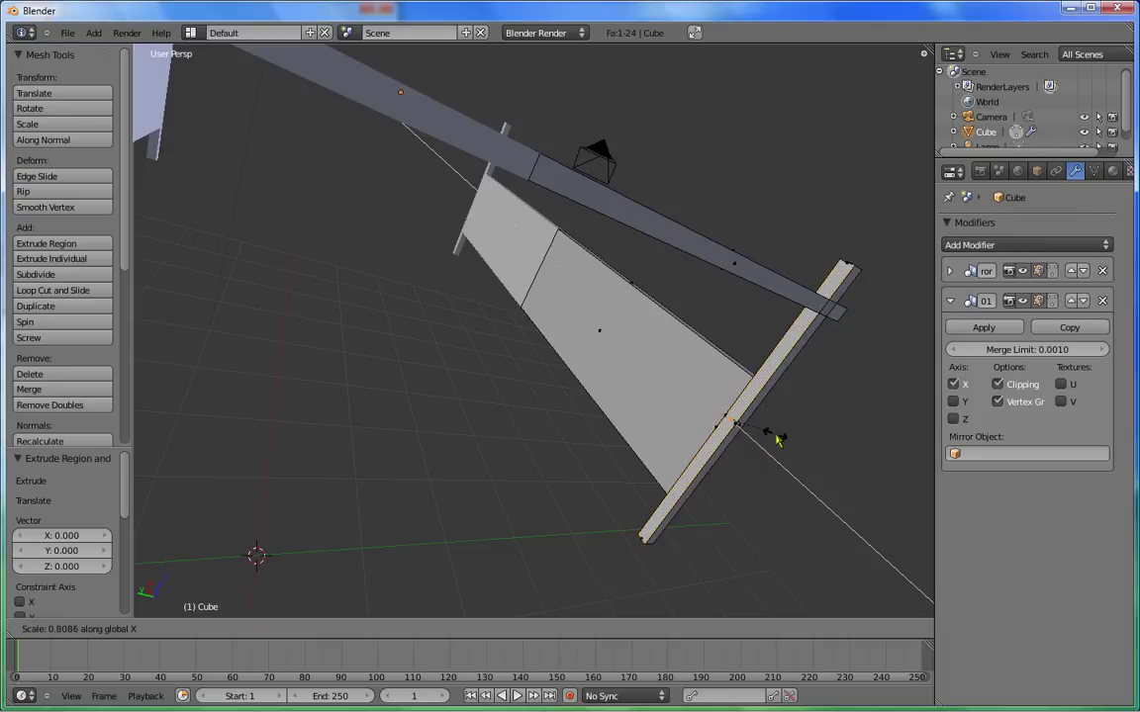
left_click(778, 442)
Flatten the face to 0.391 along Z and lower it by 0.103
key("a")
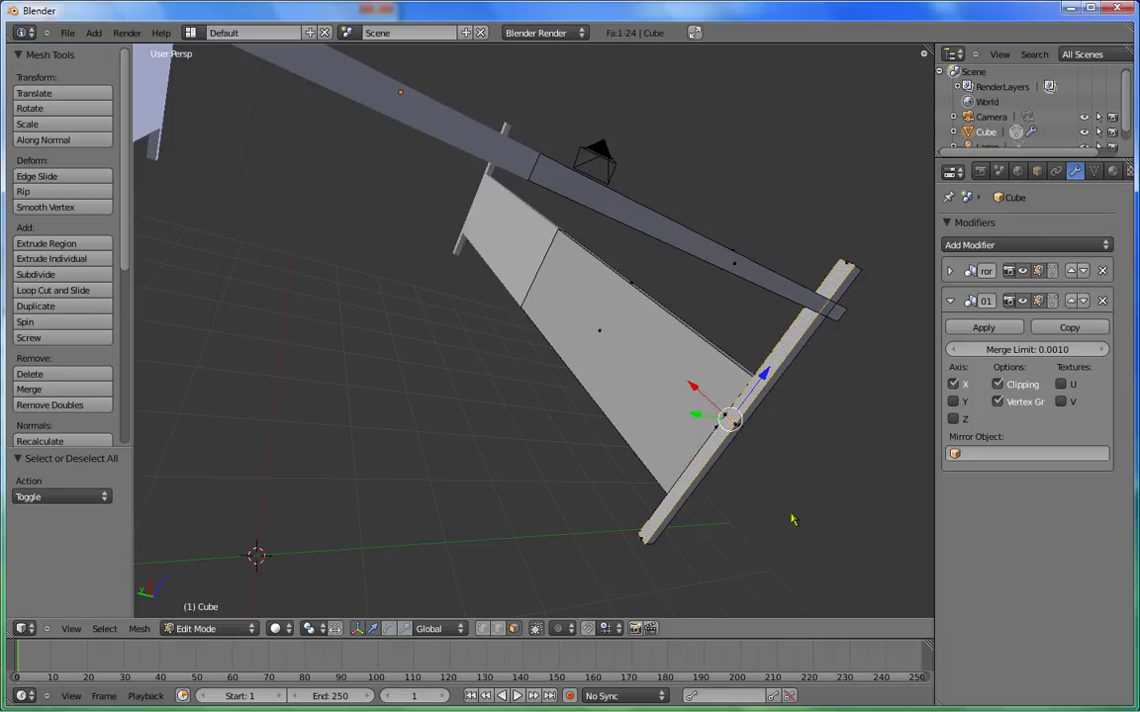
key("s")
key("z")
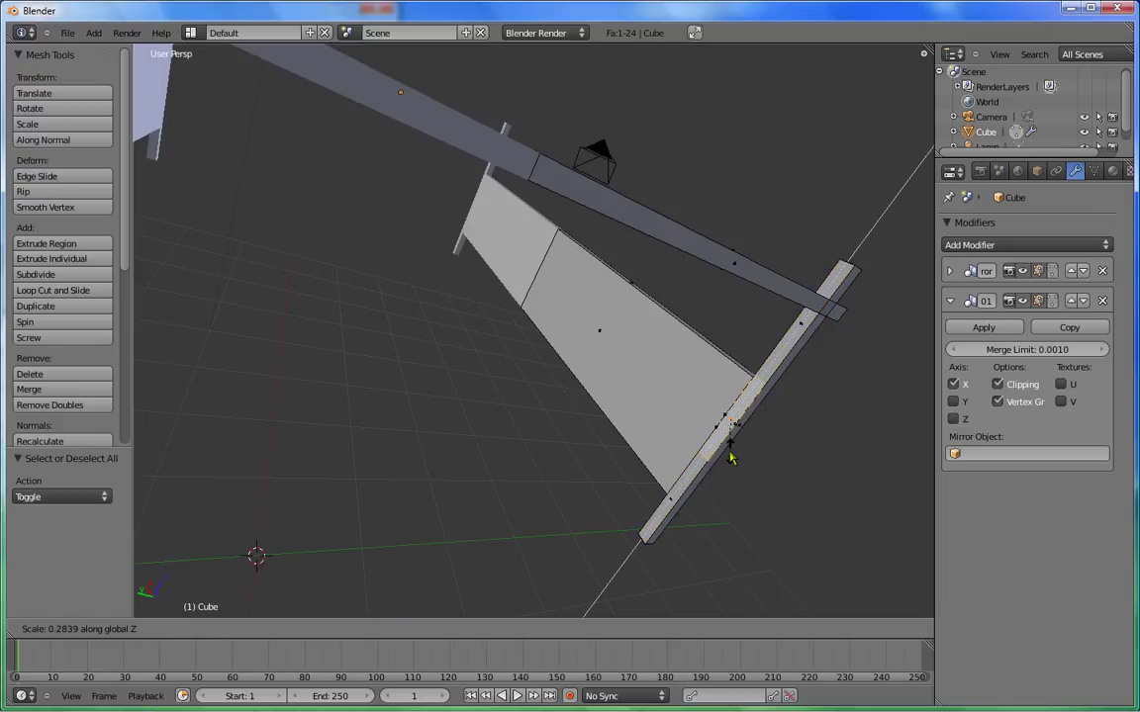
left_click(738, 459)
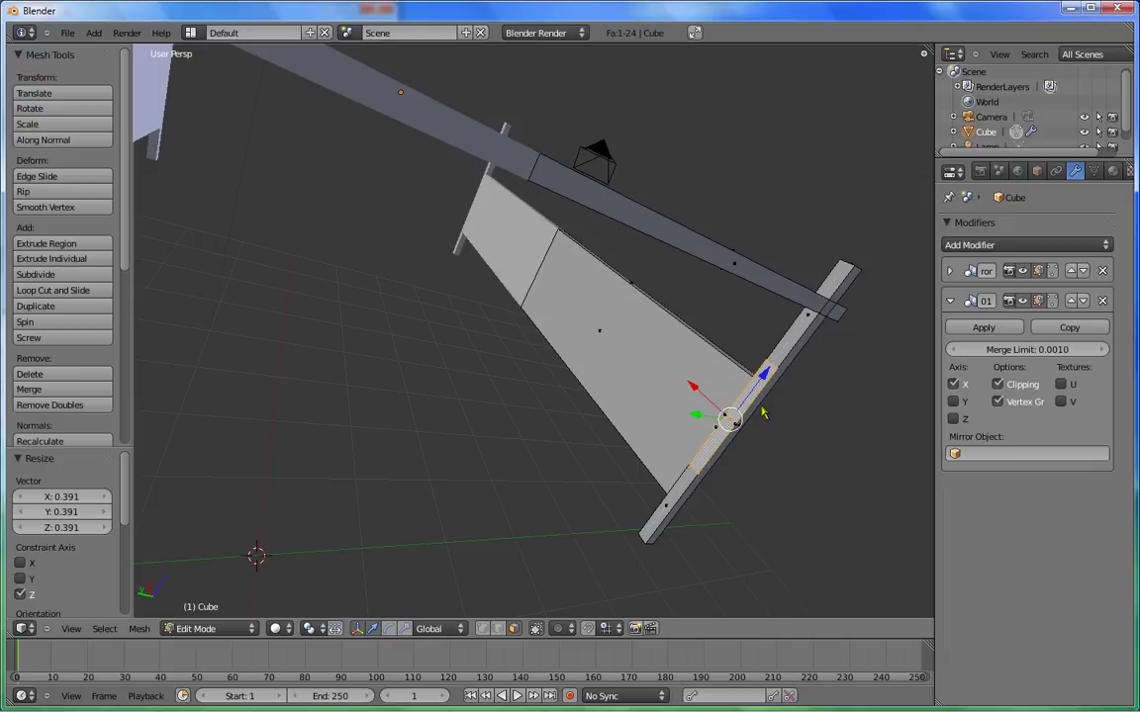
left_click_drag(763, 380, 753, 391)
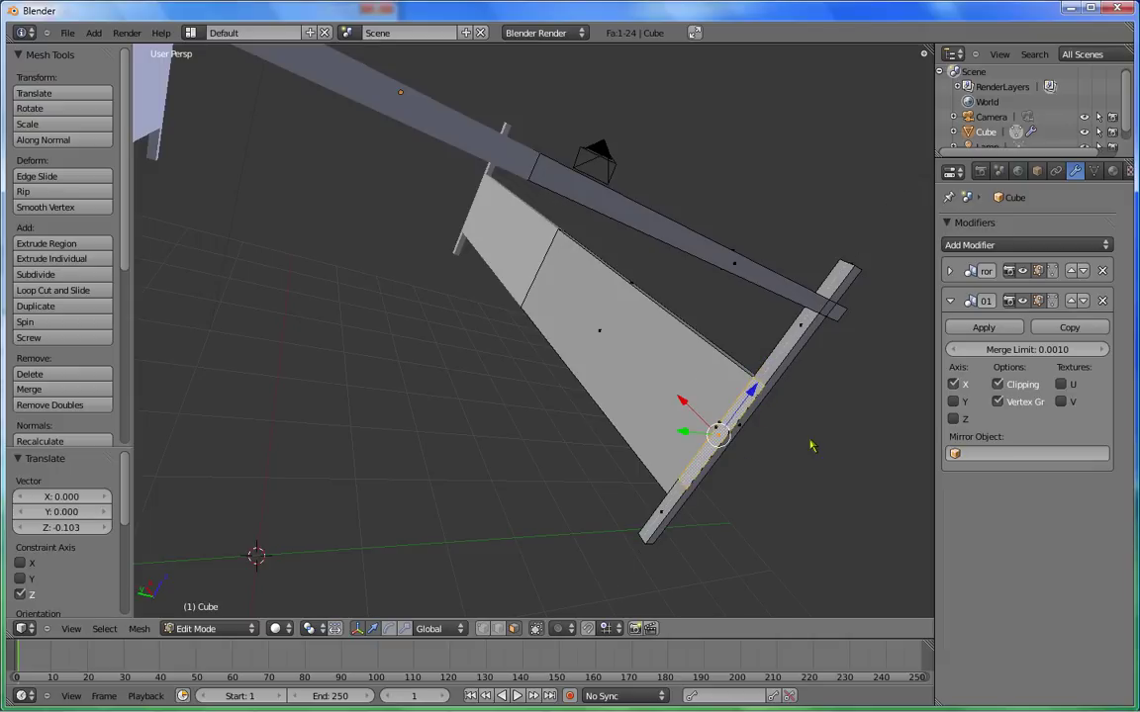
mouse_move(849, 445)
middle_mouse_down()
mouse_move(806, 428)
mouse_move(750, 433)
middle_mouse_up()
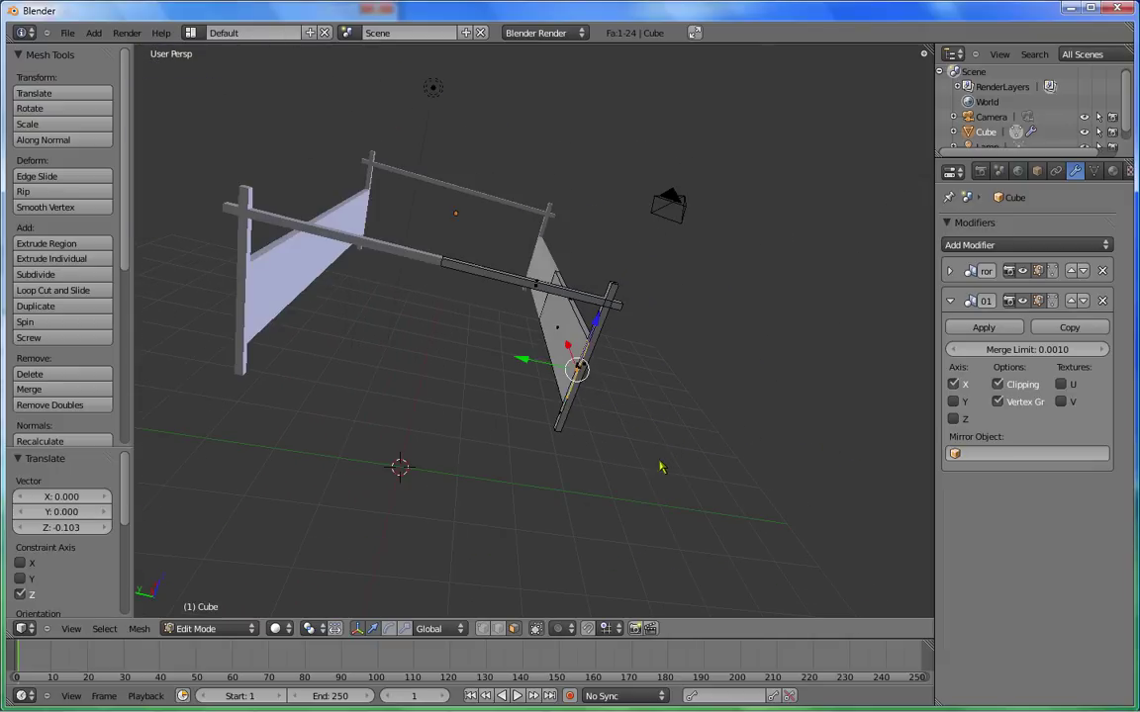
Extrude the foot-end post face 1.569 along Y into a footboard panel spanning the foot posts
key("e")
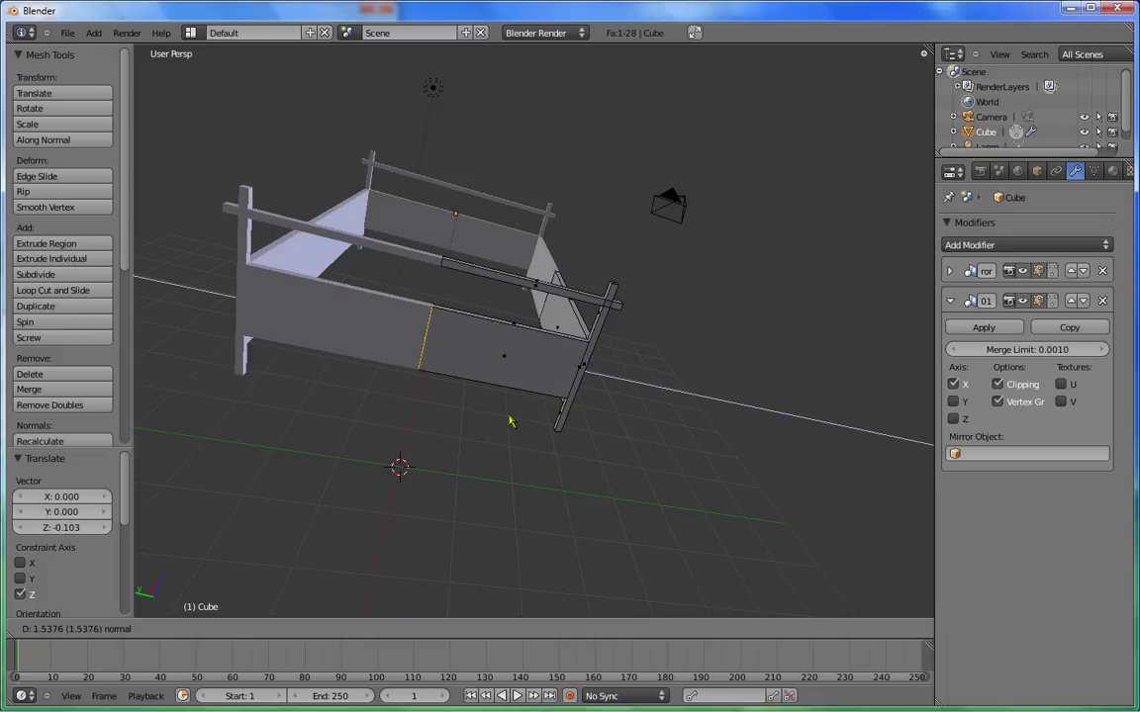
left_click(507, 420)
mouse_move(586, 327)
middle_mouse_down()
mouse_move(642, 358)
mouse_move(560, 463)
mouse_move(638, 400)
mouse_move(628, 400)
mouse_move(607, 435)
mouse_move(636, 460)
mouse_move(677, 420)
mouse_move(735, 205)
mouse_move(763, 176)
mouse_move(632, 285)
mouse_move(612, 247)
middle_mouse_up()
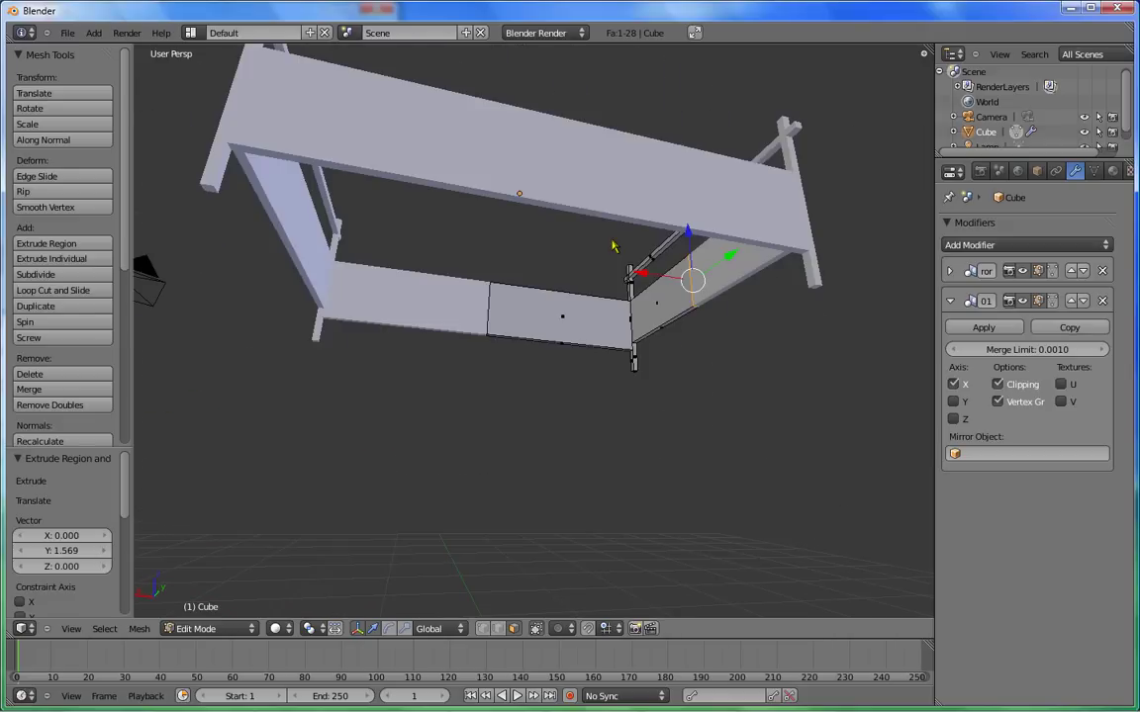
Loop-cut the footboard panel at factor -0.402 and lower the new edge loop 0.098 along Z
right_click(539, 324)
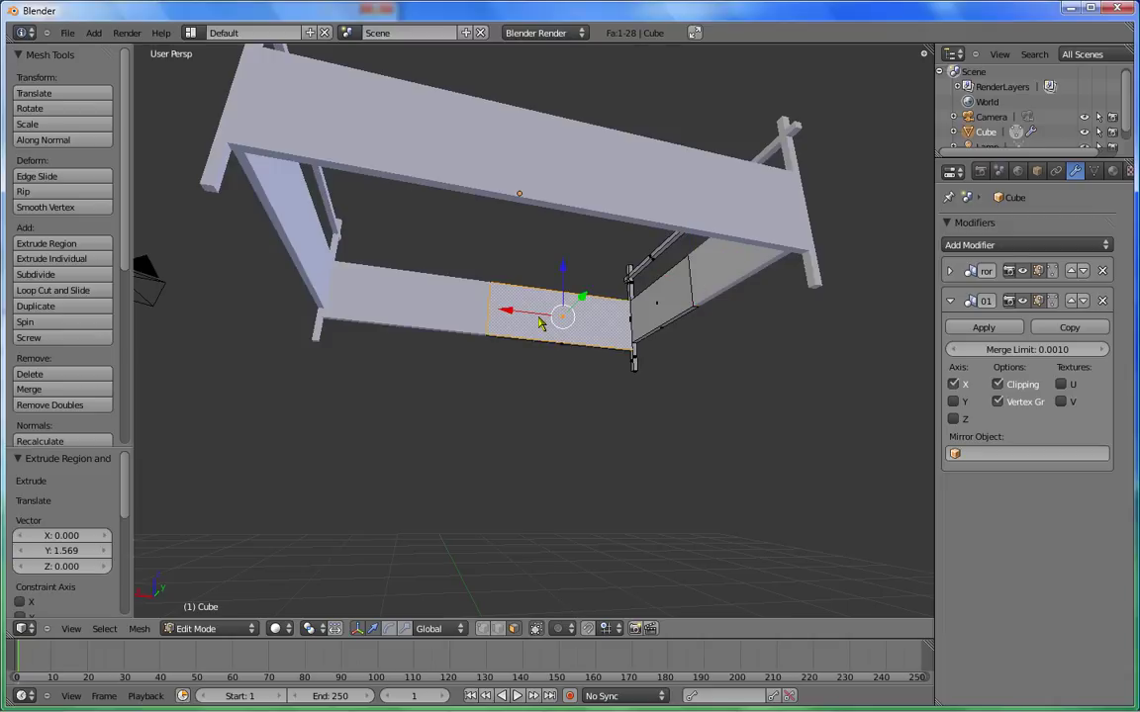
left_click(480, 631)
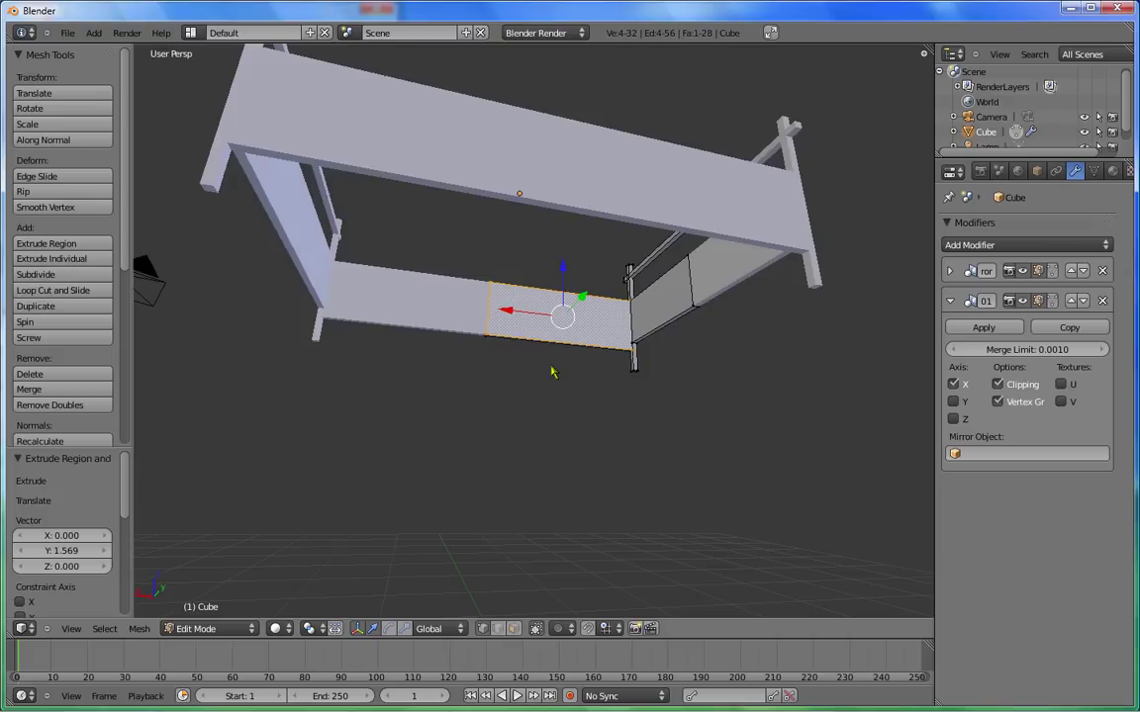
key("ctrl+r")
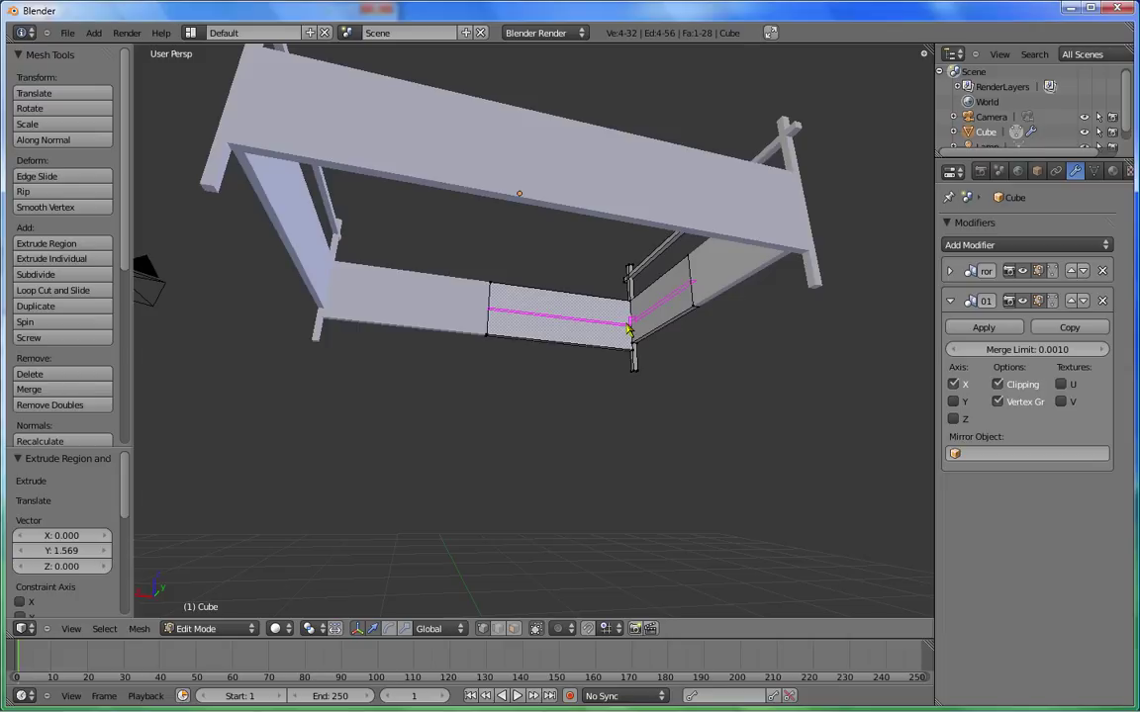
left_click(629, 329)
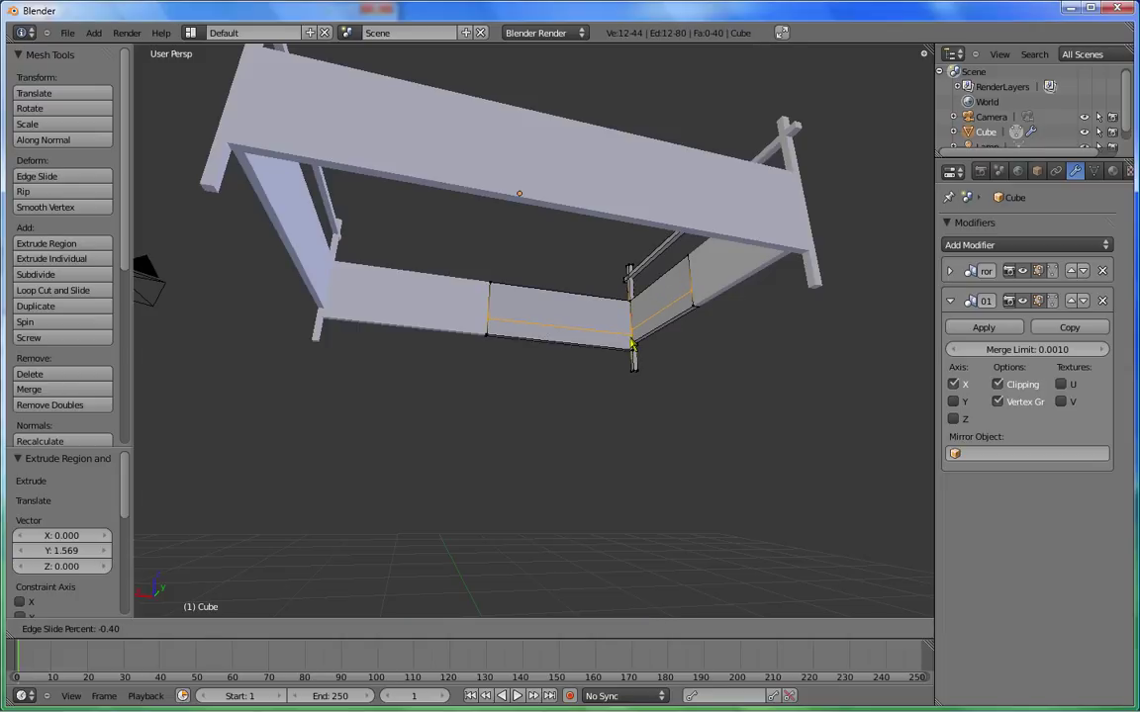
left_click(632, 344)
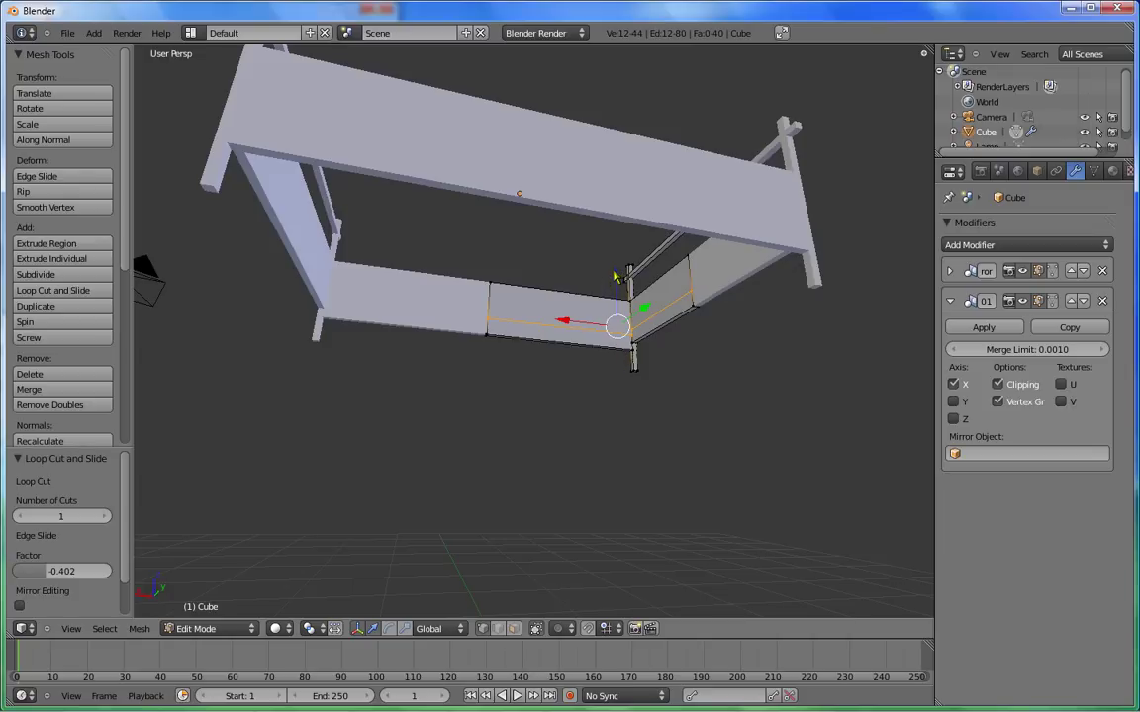
left_click_drag(614, 277, 619, 289)
mouse_move(584, 317)
middle_mouse_down()
mouse_move(673, 371)
mouse_move(680, 437)
mouse_move(606, 303)
mouse_move(619, 393)
middle_mouse_up()
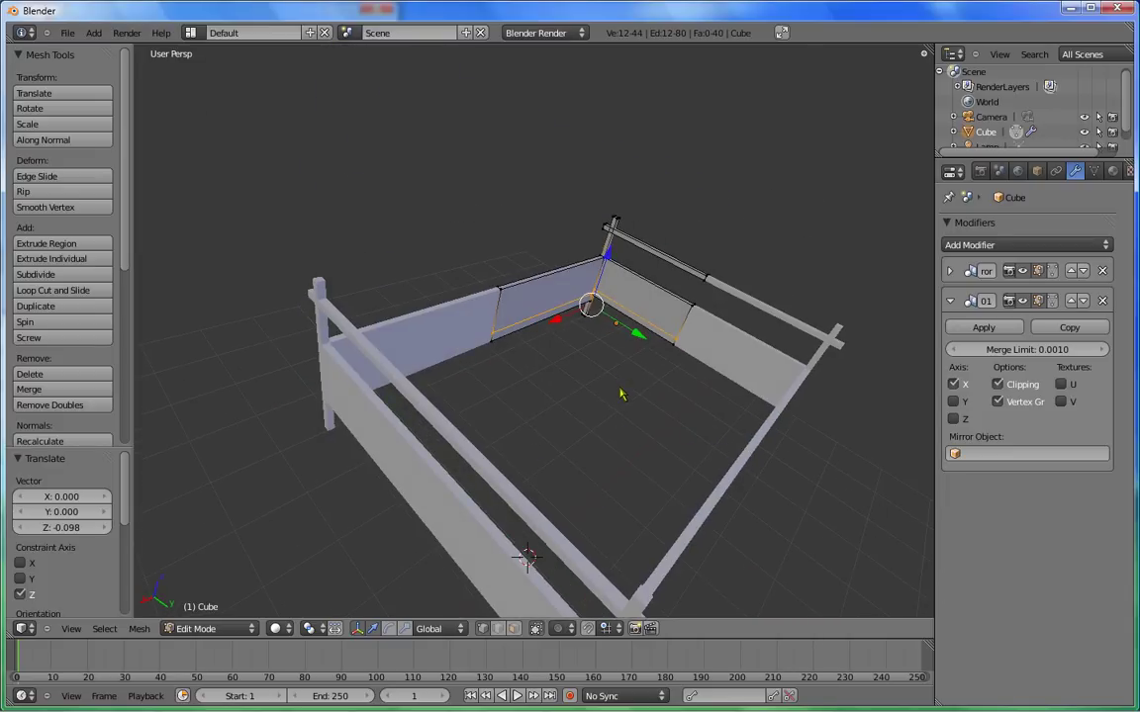
Extrude the lowered edge loop, then select the inner end panel face in face mode
key("e")
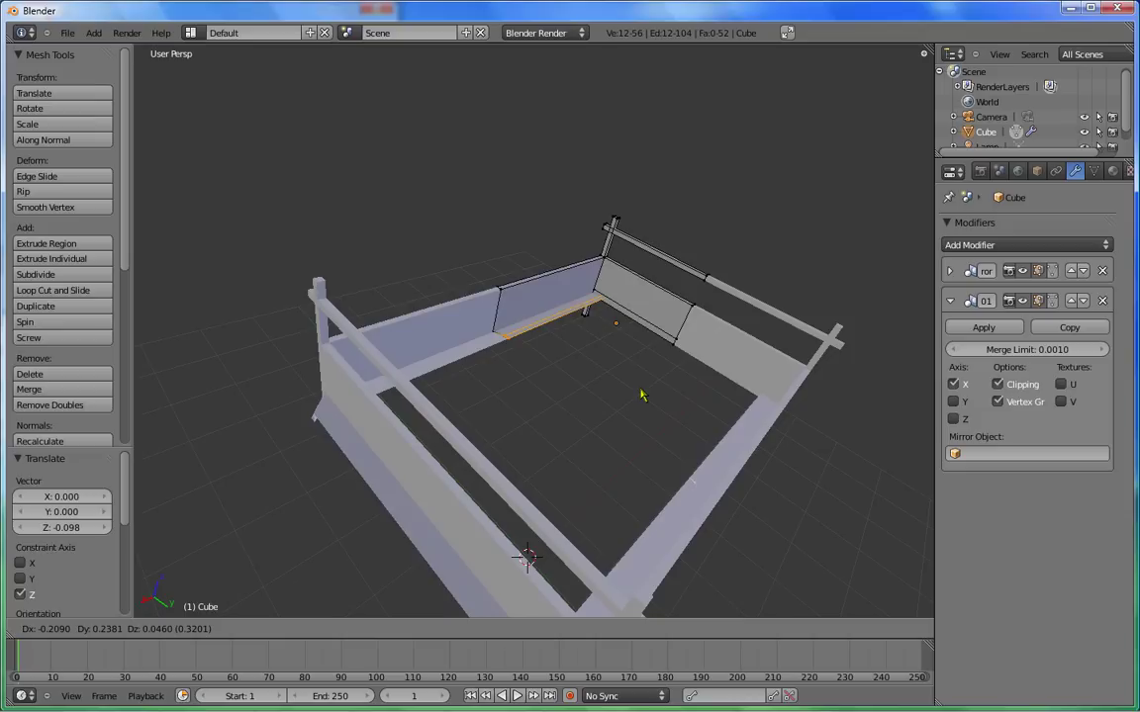
left_click(737, 438)
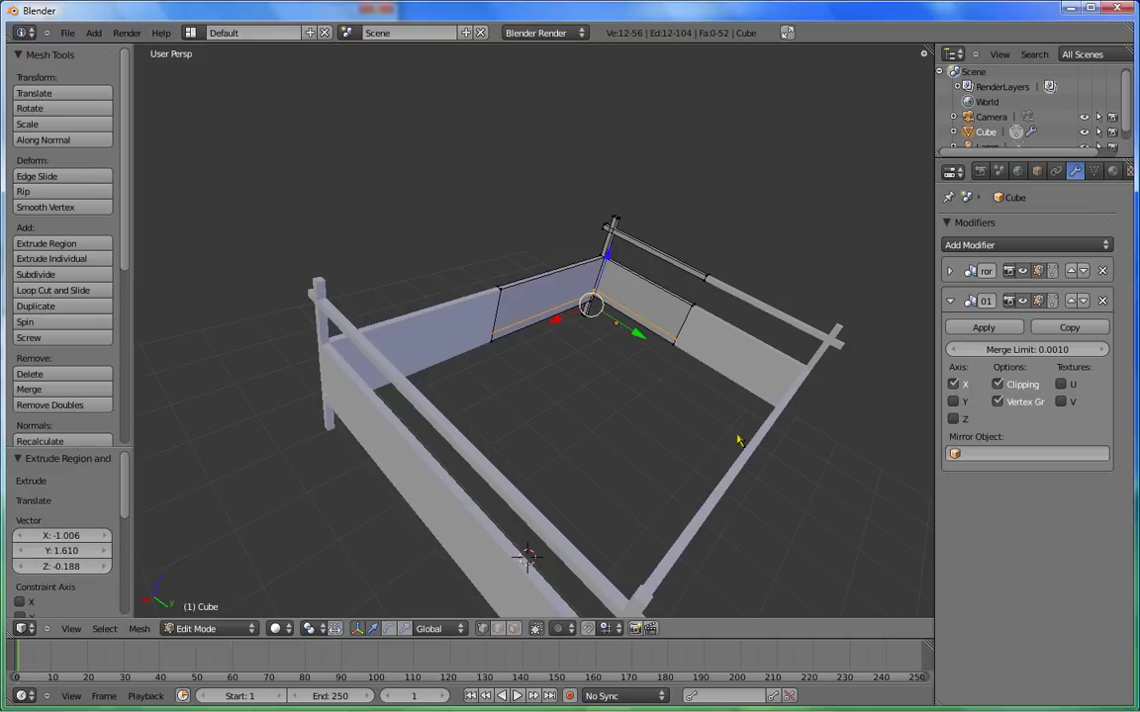
left_click(513, 628)
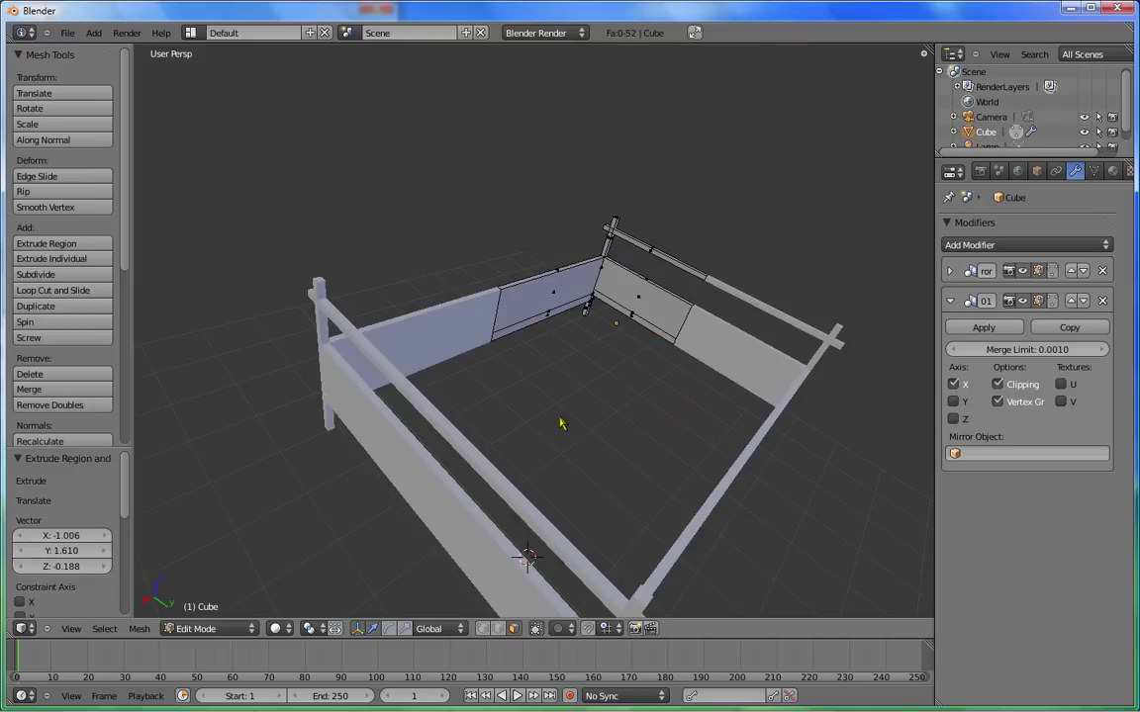
right_click(545, 322)
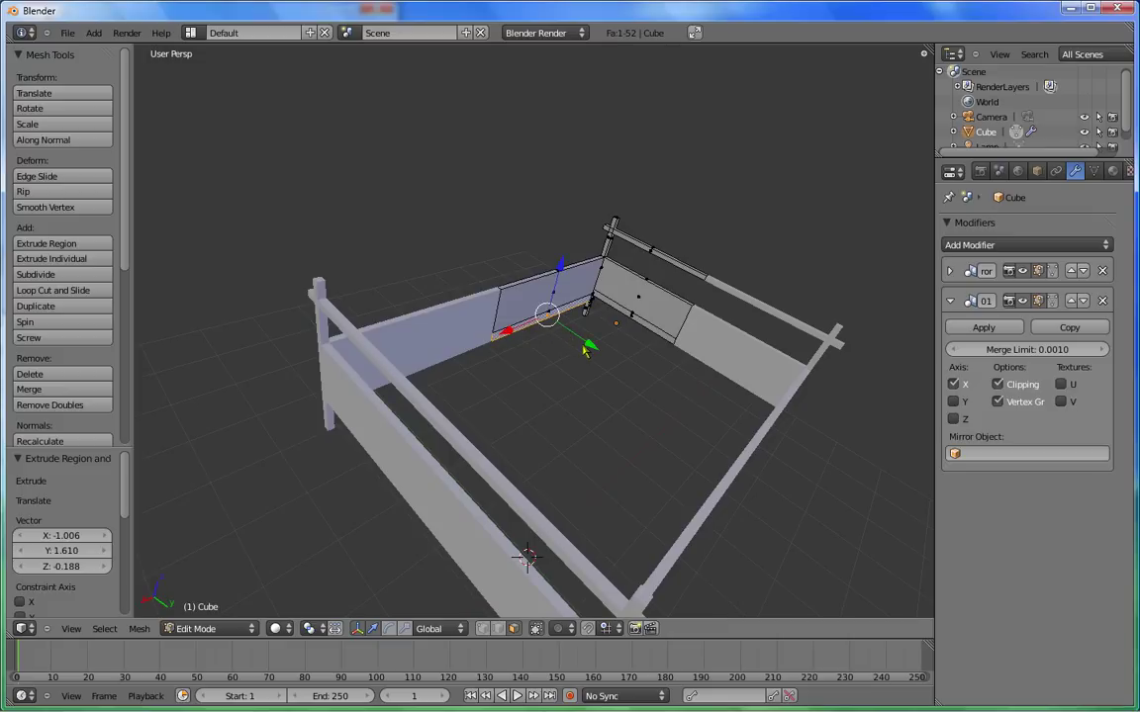
Extrude the panel face 1.644 along Y into a floor across the bed, then return to Object Mode
key("e")
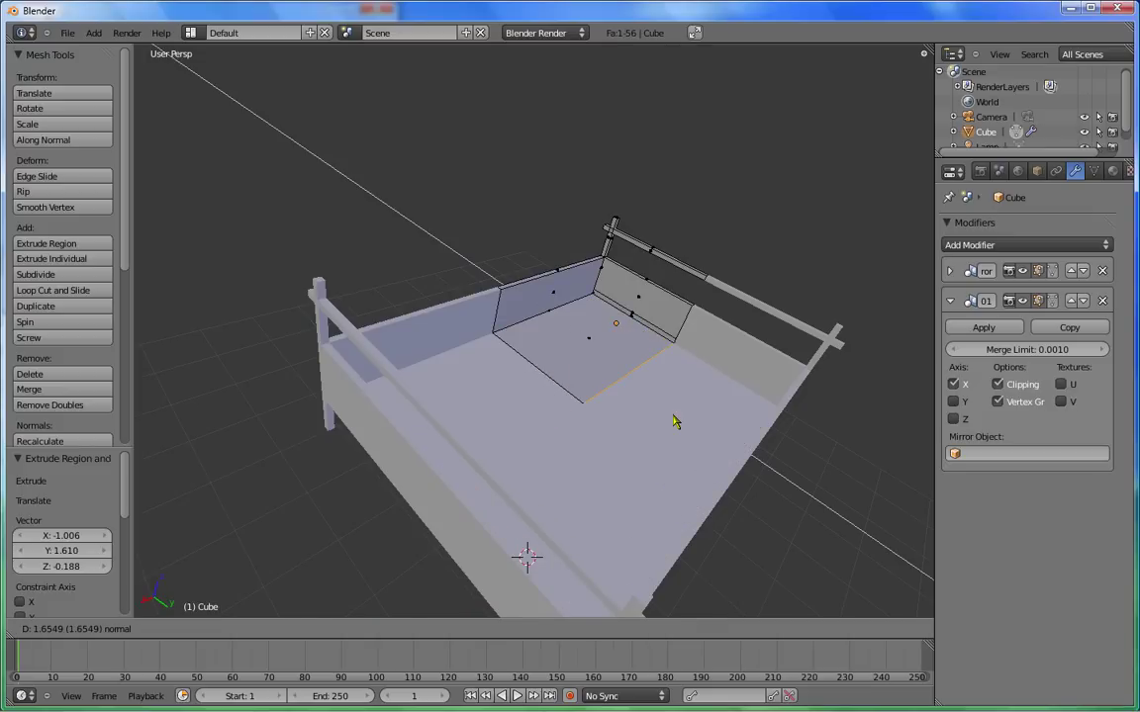
left_click(668, 401)
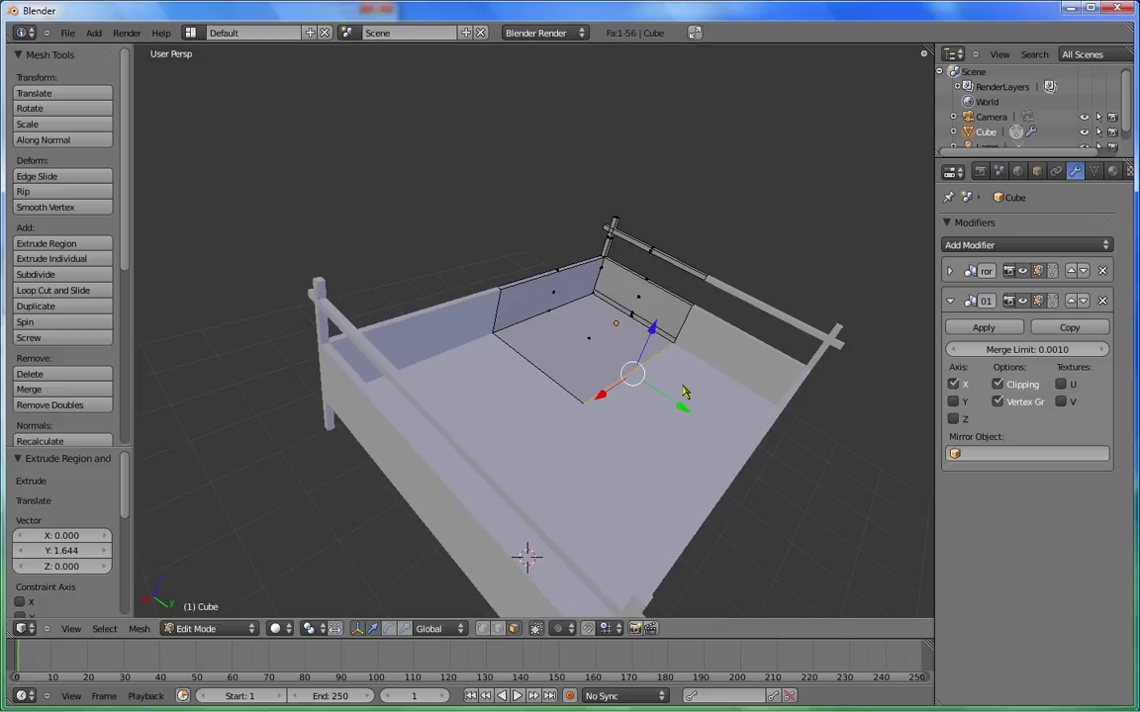
middle_click_drag(666, 394, 605, 382)
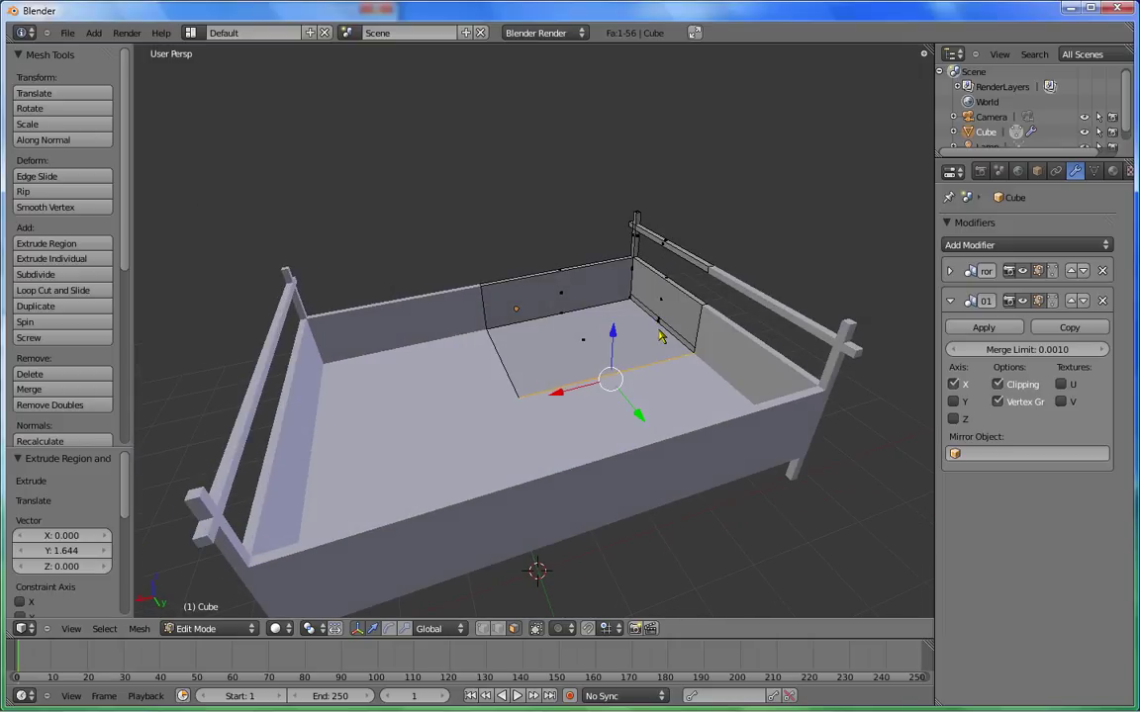
key("KP_7")
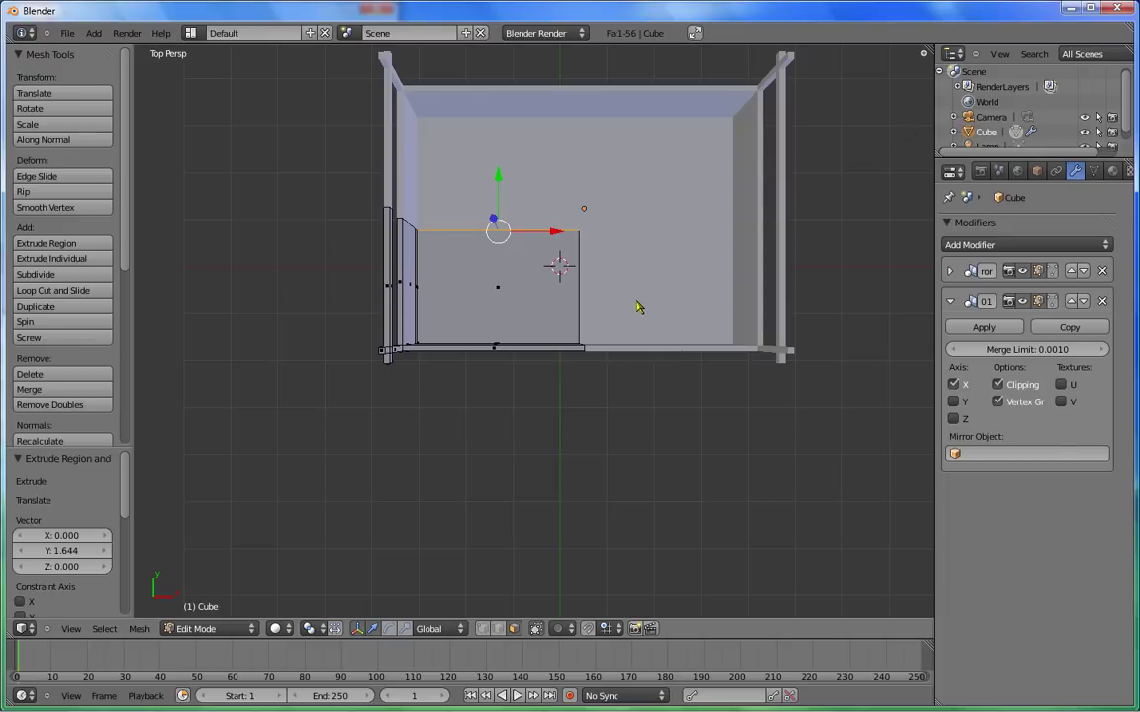
key("Tab")
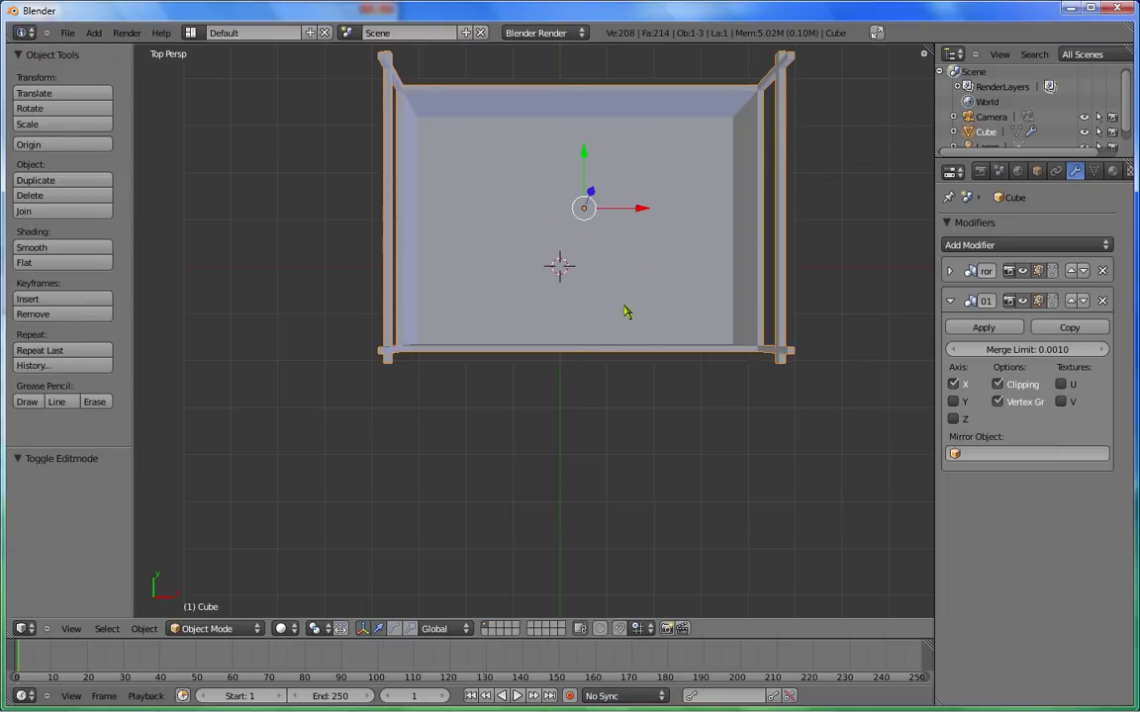
Add a cube, Cube.001, at the origin and view it from the right side
key("shift+a")
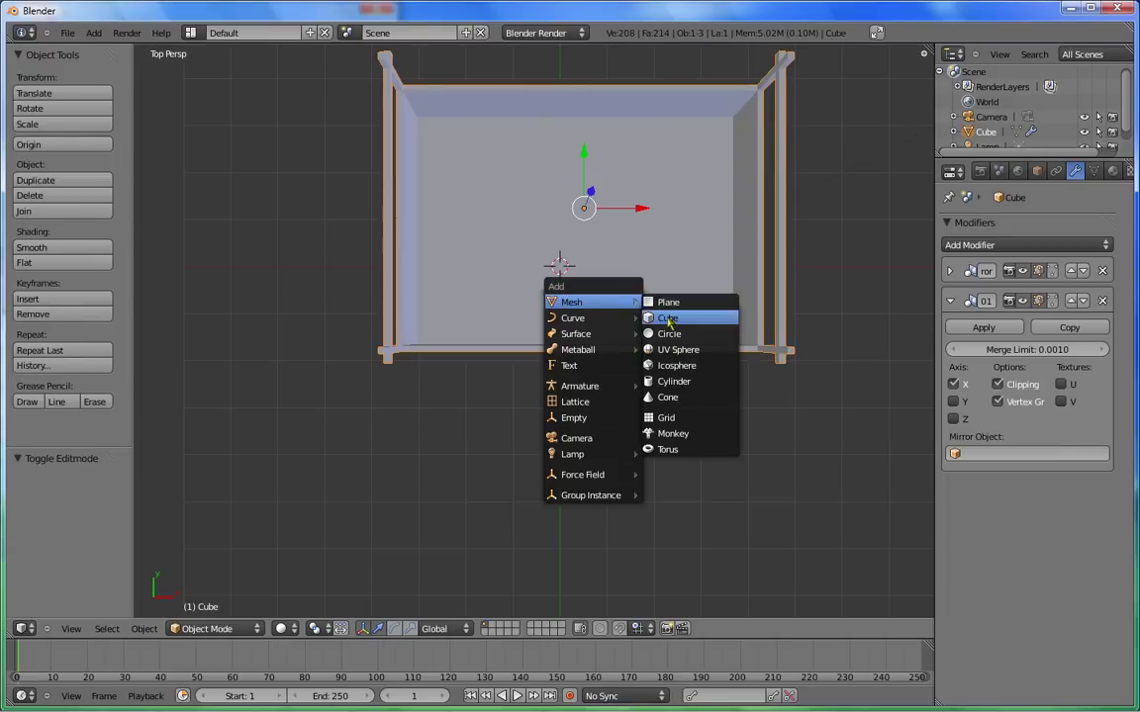
left_click(668, 318)
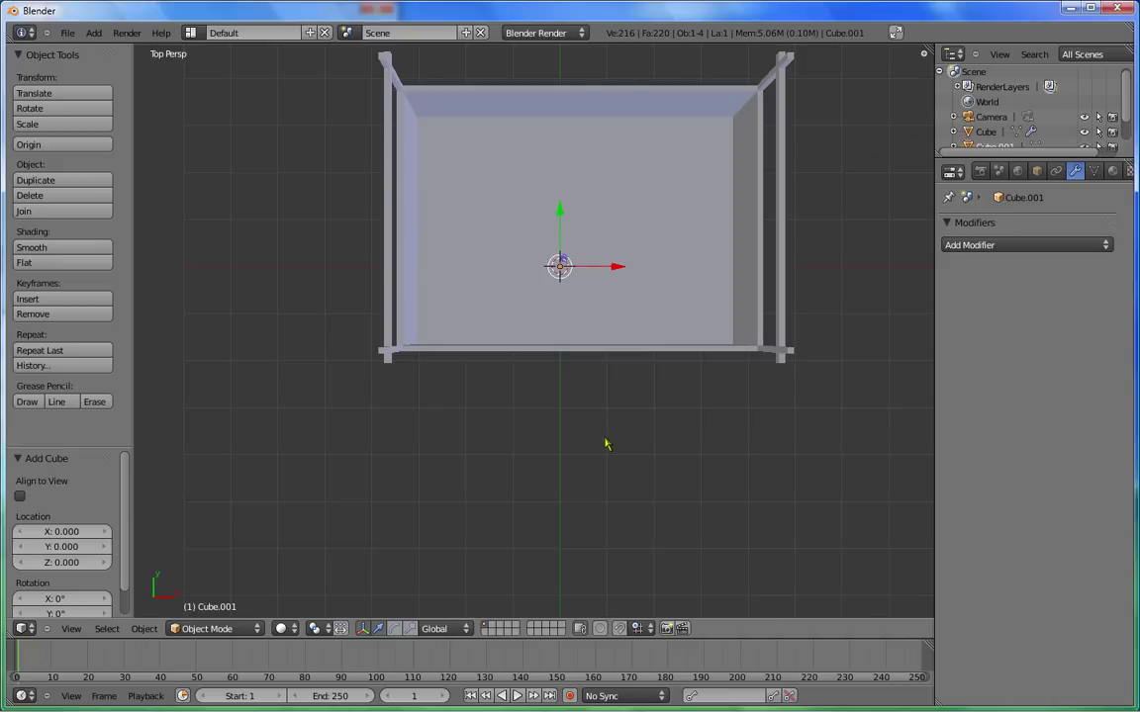
mouse_move(606, 445)
middle_mouse_down()
mouse_move(543, 330)
mouse_move(570, 280)
mouse_move(618, 340)
middle_mouse_up()
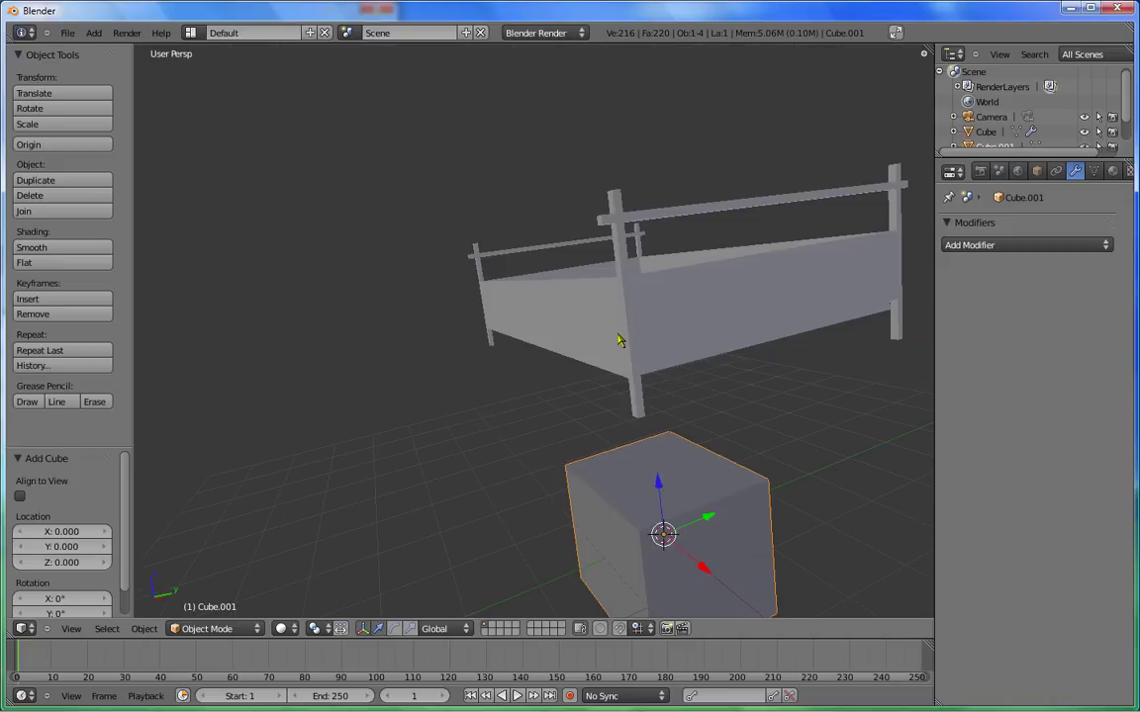
key("KP_3")
scroll(663, 391, "down", 1)
In orthographic side view, raise Cube.001 4.290 along Z onto the bed frame
scroll(663, 391, "down", 1)
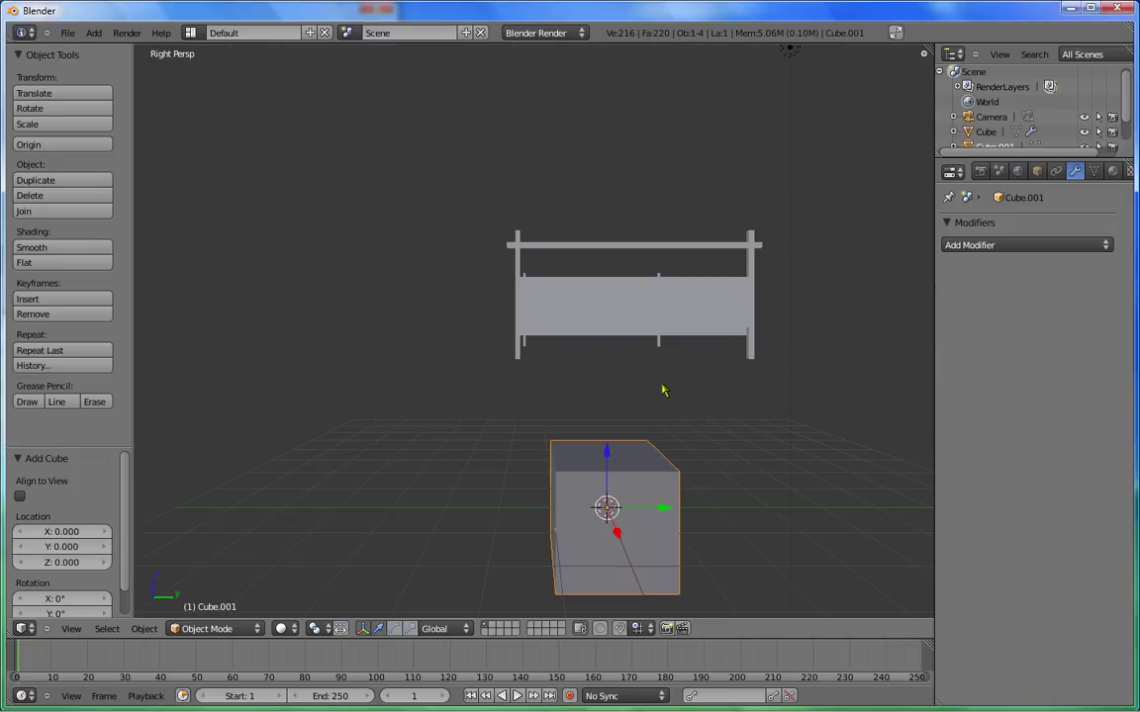
key("KP_5")
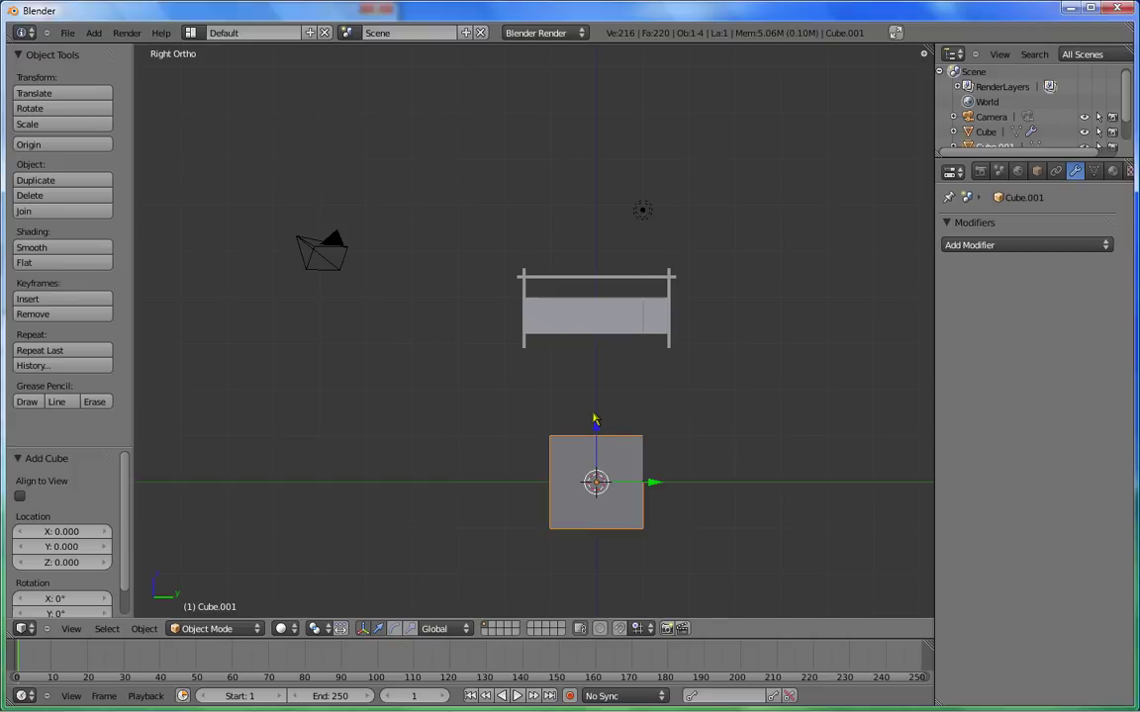
left_click_drag(594, 419, 596, 235)
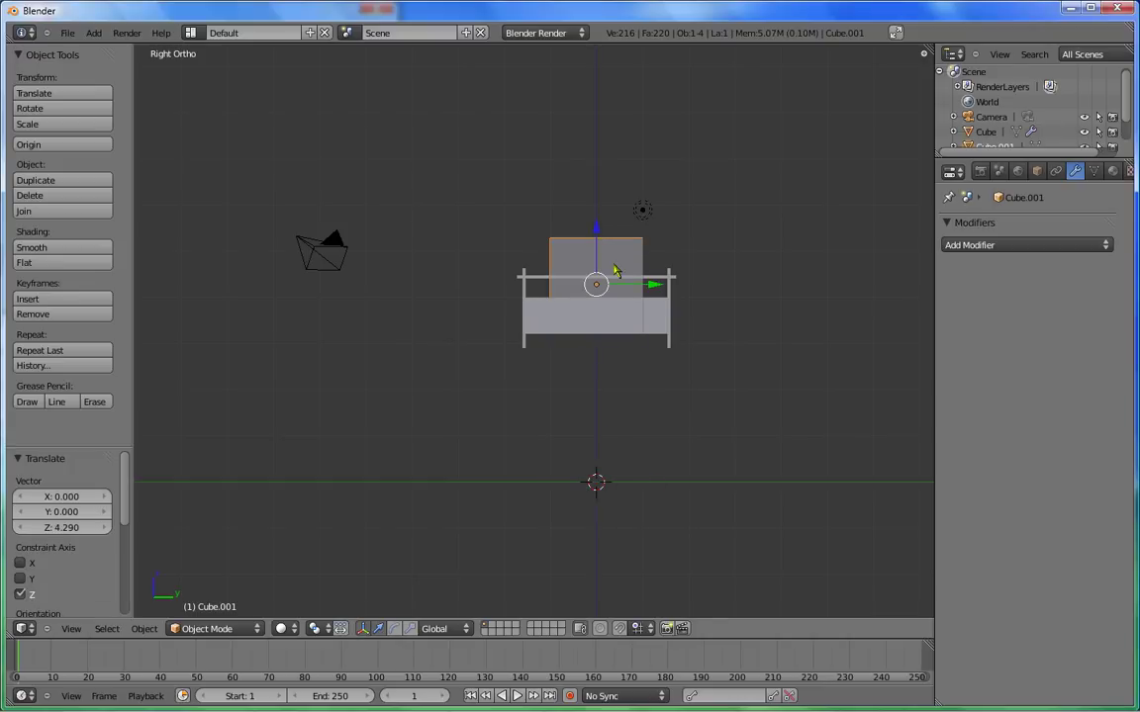
key("KP_7")
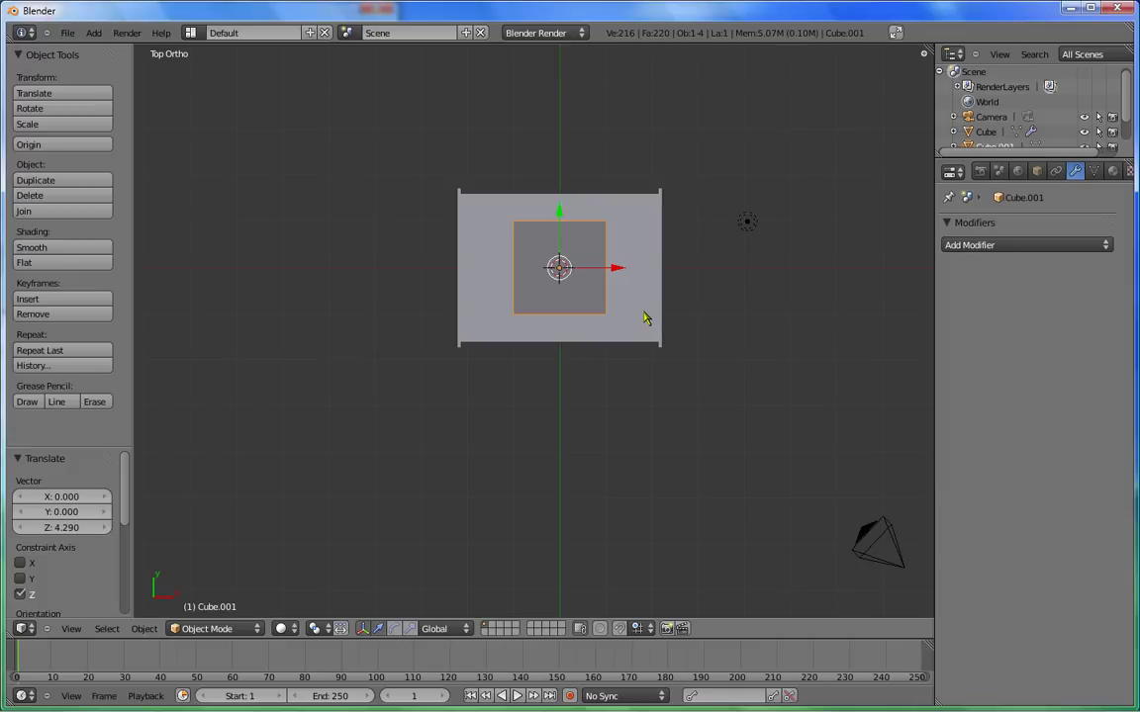
In wireframe, scale Cube.001 by 1.498 along Y and 2.080 along X to fill the frame
key("z")
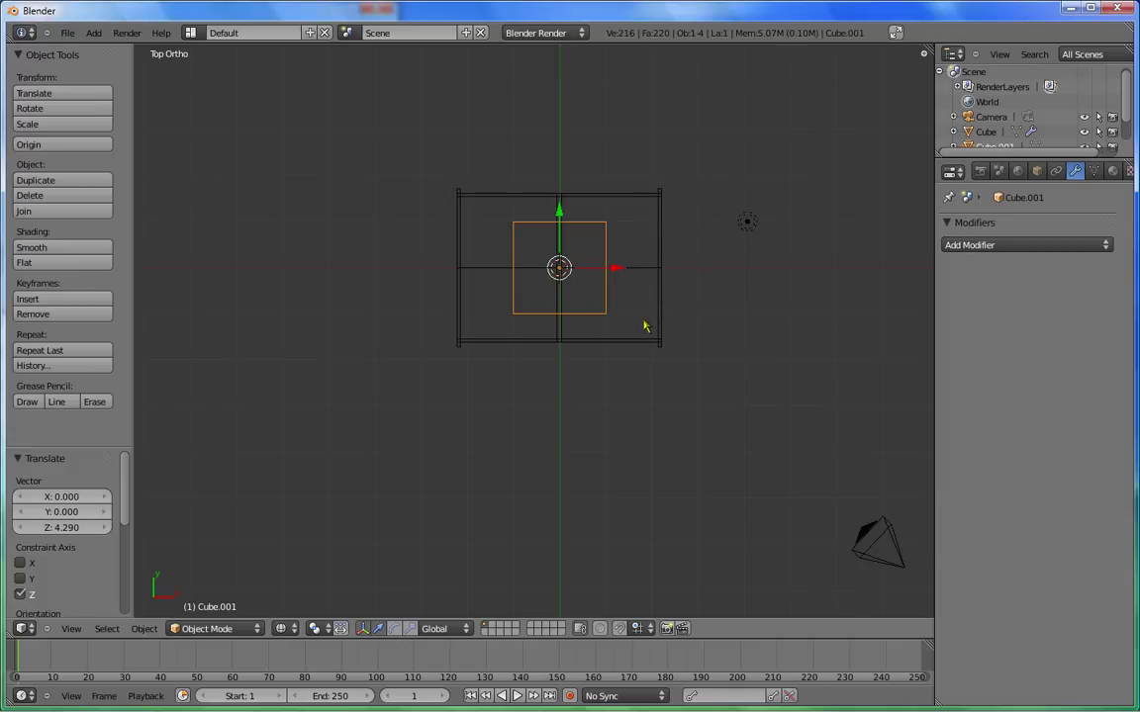
key("s")
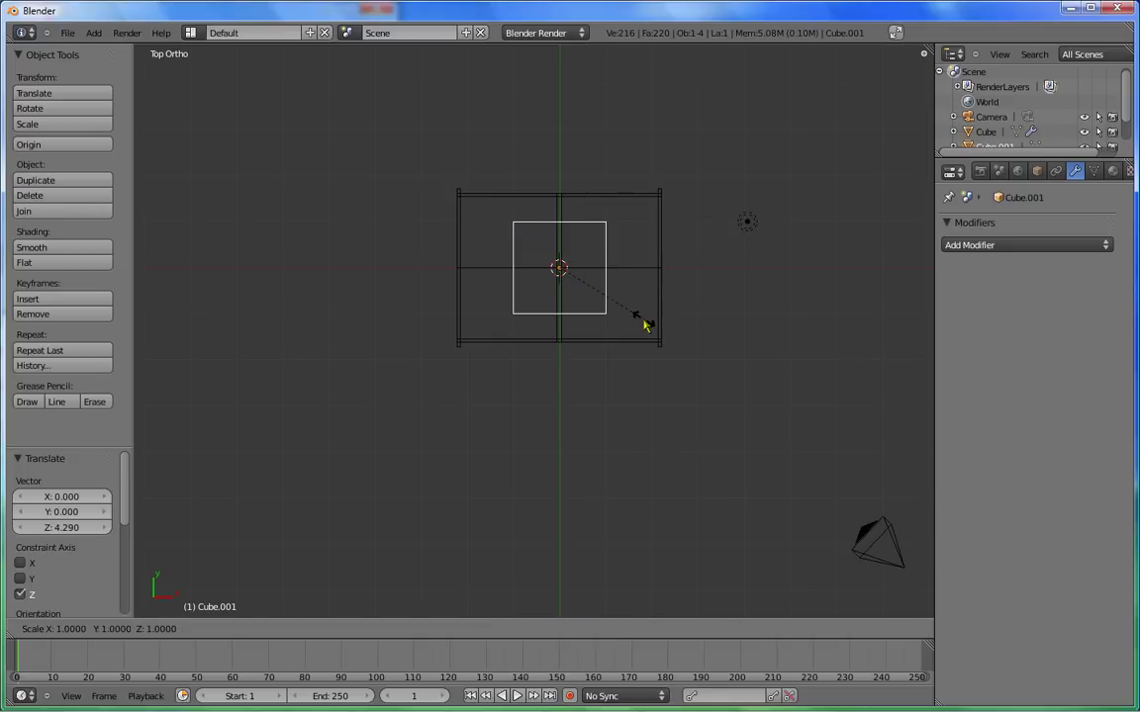
key("y")
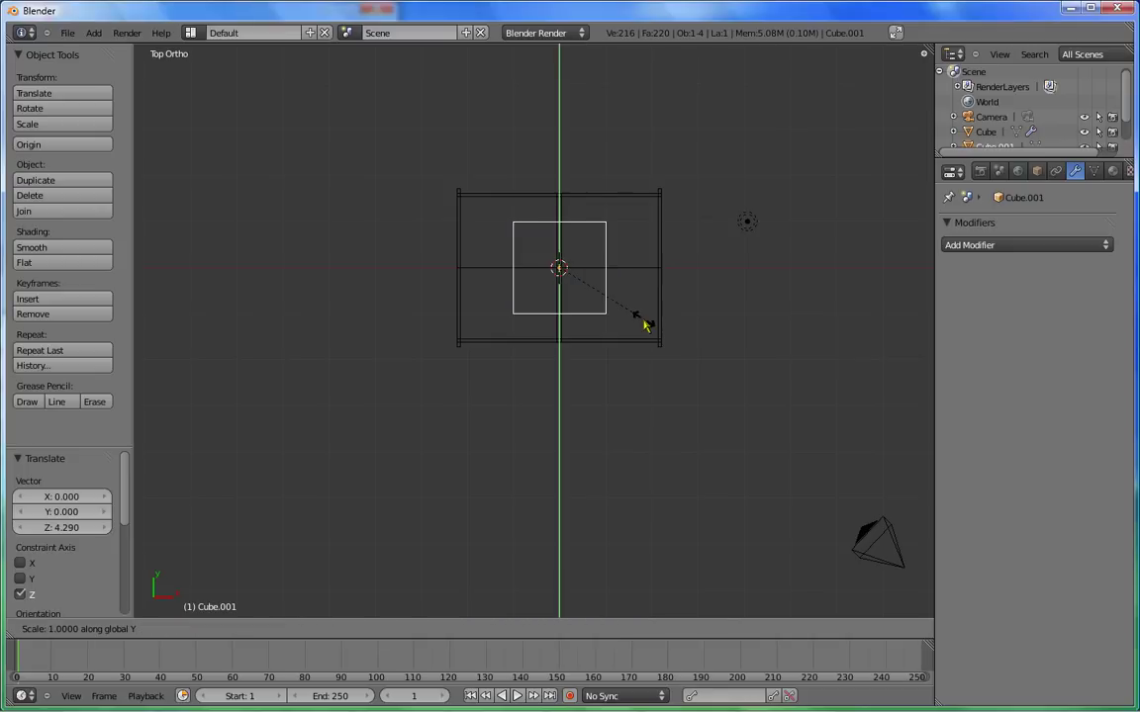
left_click(685, 354)
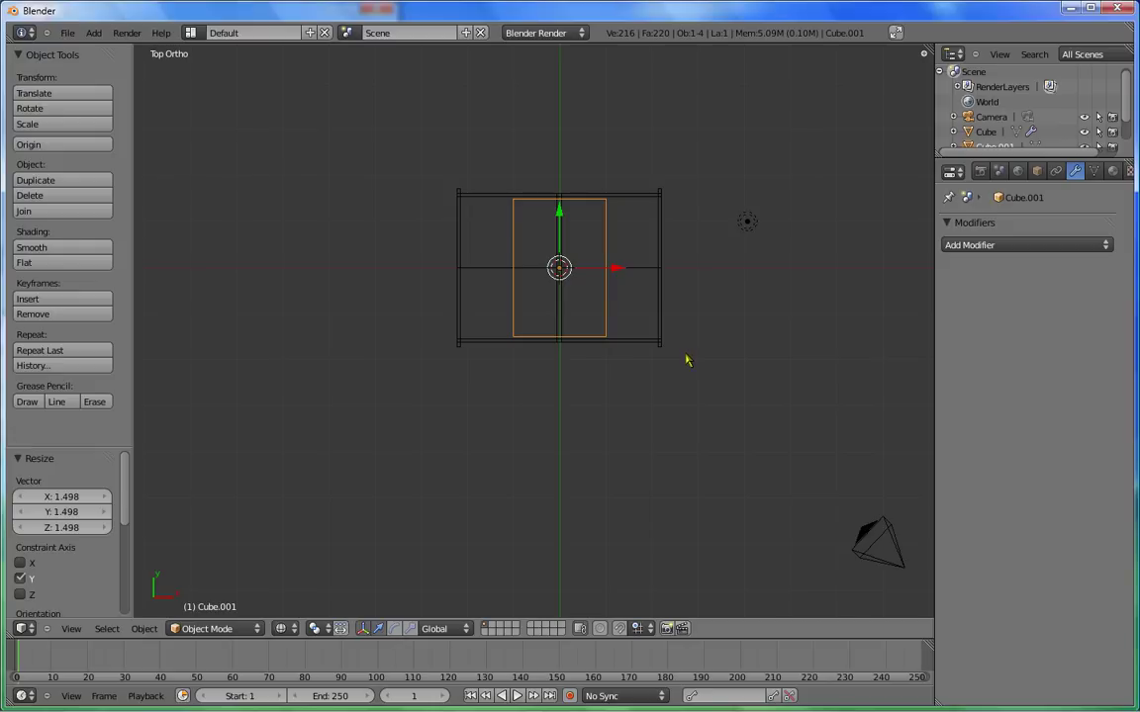
key("s")
key("x")
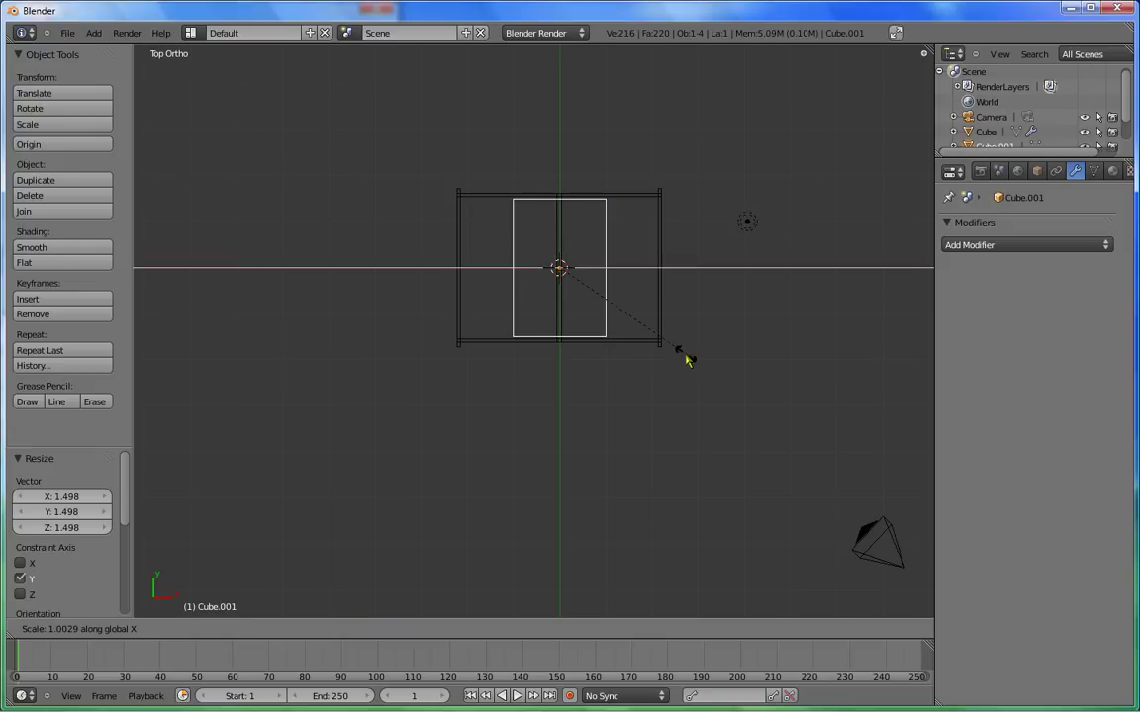
left_click(861, 358)
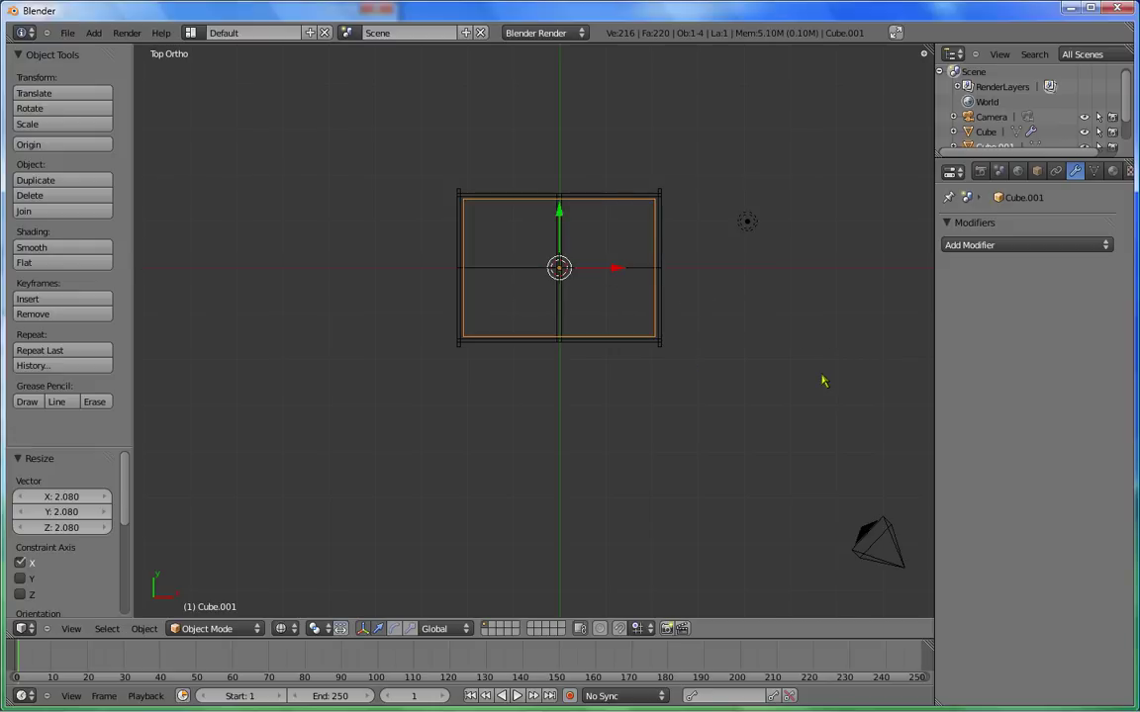
mouse_move(485, 427)
middle_mouse_down()
mouse_move(509, 351)
mouse_move(499, 224)
mouse_move(474, 199)
mouse_move(633, 297)
mouse_move(636, 374)
middle_mouse_up()
Back in solid shading, flatten the cube to 0.223 along Z with the scale gizmo
key("z")
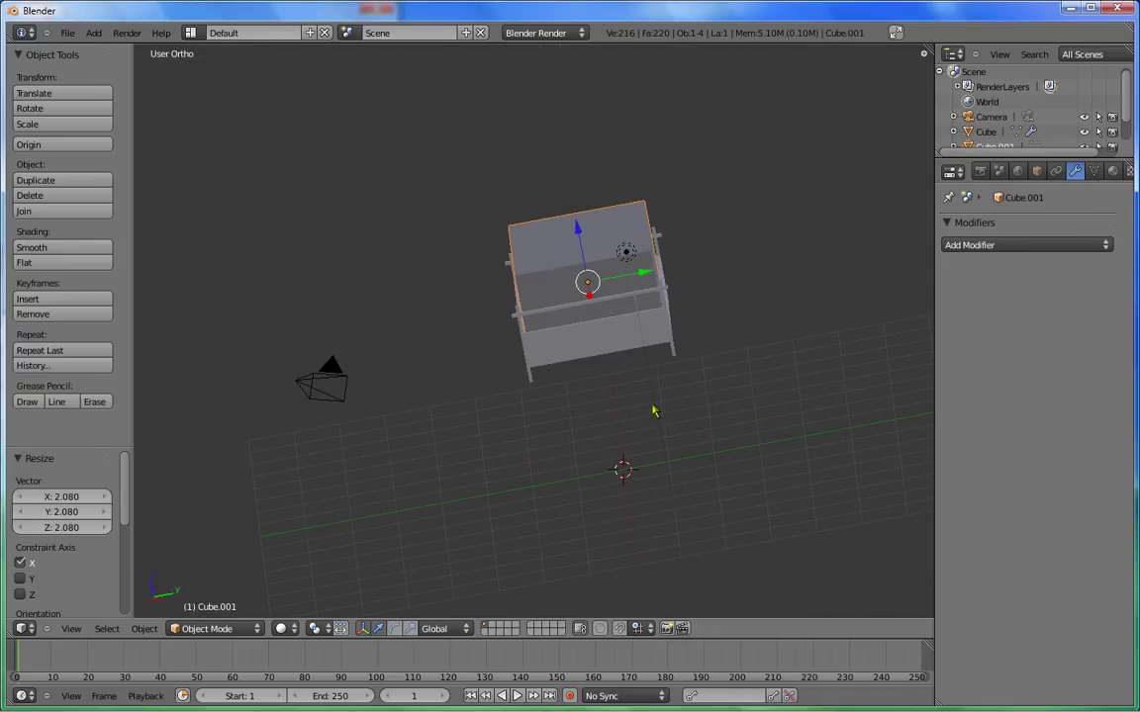
middle_click_drag(565, 132, 582, 116)
middle_click_drag(751, 280, 747, 321)
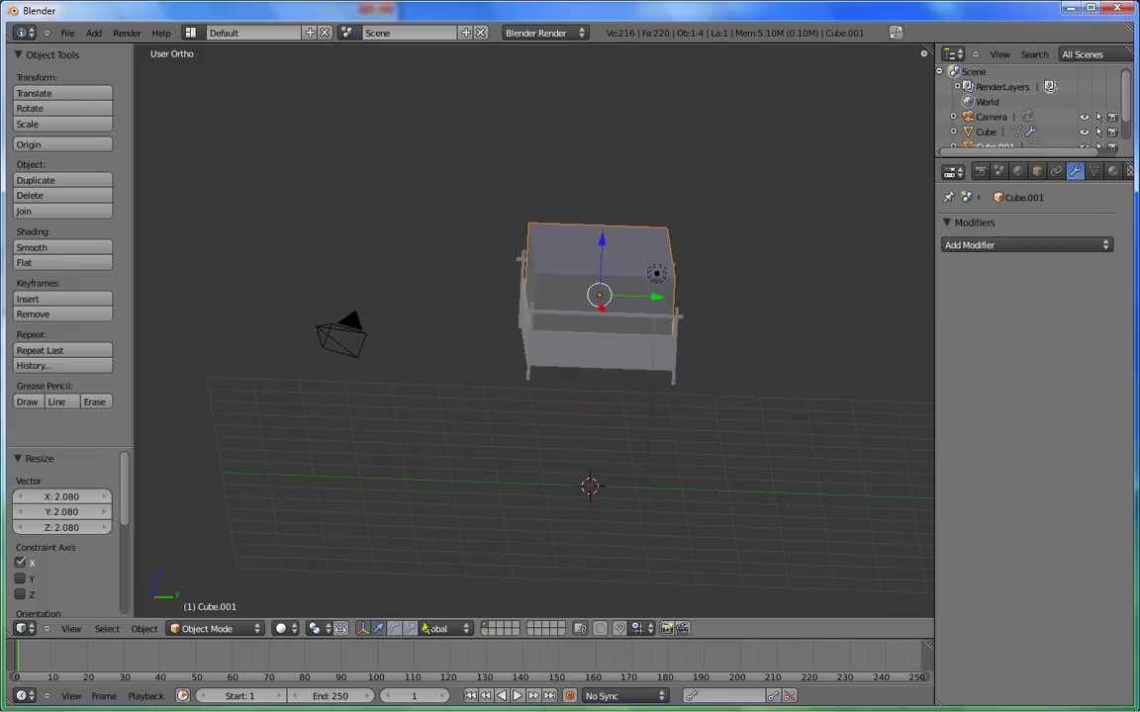
left_click(412, 631)
left_click_drag(604, 243, 604, 289)
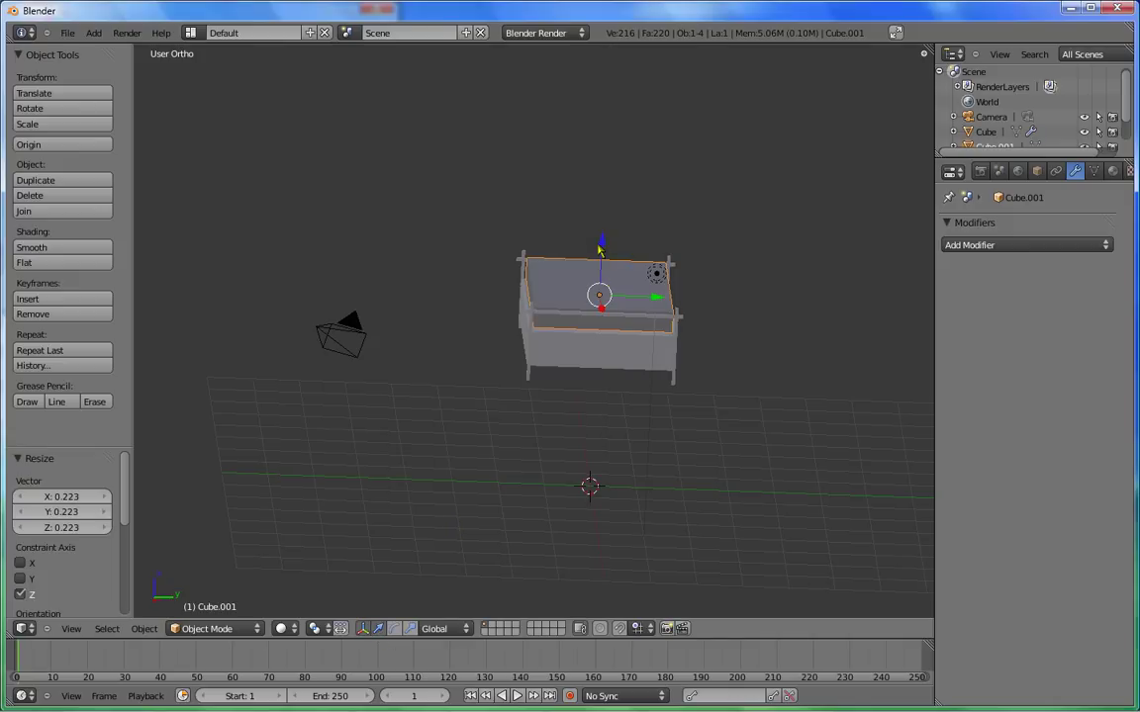
Lower the flattened cube 0.544 so it rests on the bed base as a mattress
left_click(602, 249)
left_click_drag(601, 250, 593, 267)
mouse_move(583, 223)
middle_mouse_down()
mouse_move(559, 292)
mouse_move(570, 358)
middle_mouse_up()
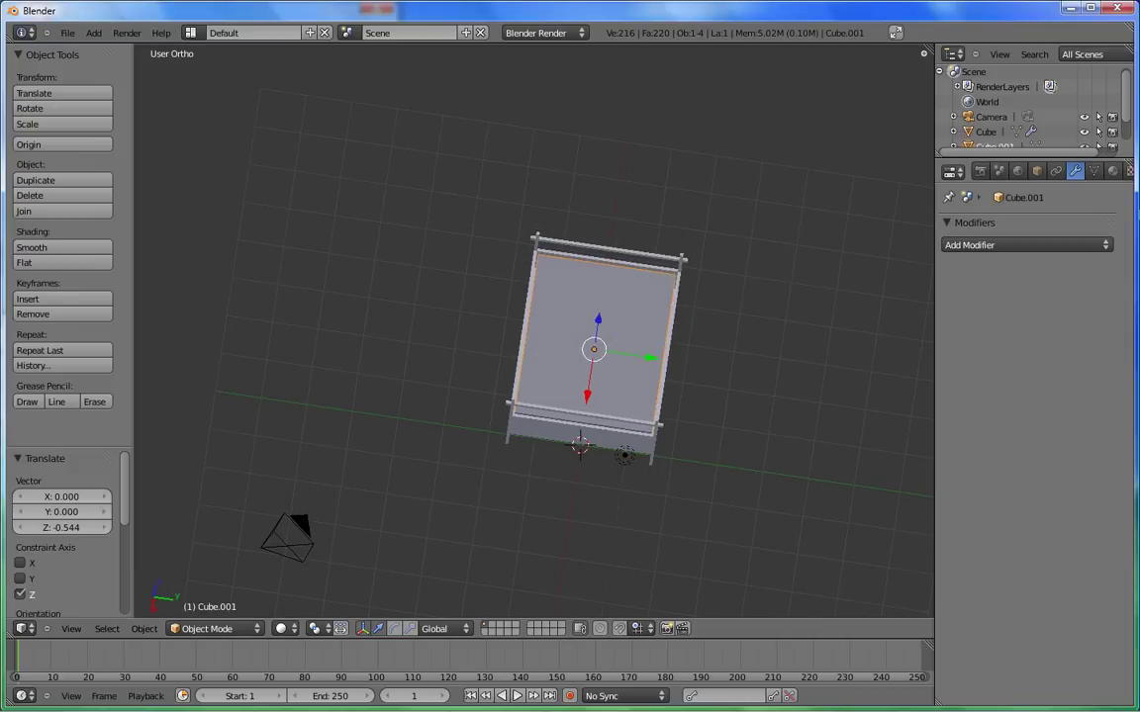
Add a Subdivision Surface modifier to Cube.001 and enter Edit Mode on the mattress
left_click(1106, 247)
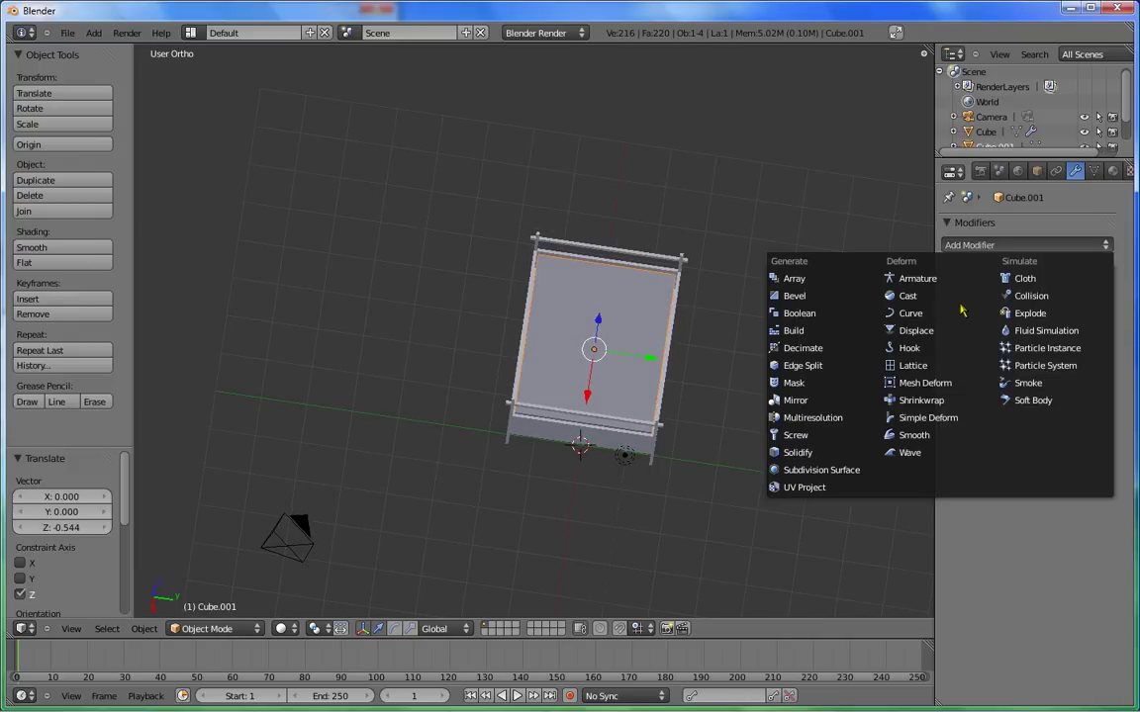
left_click(845, 479)
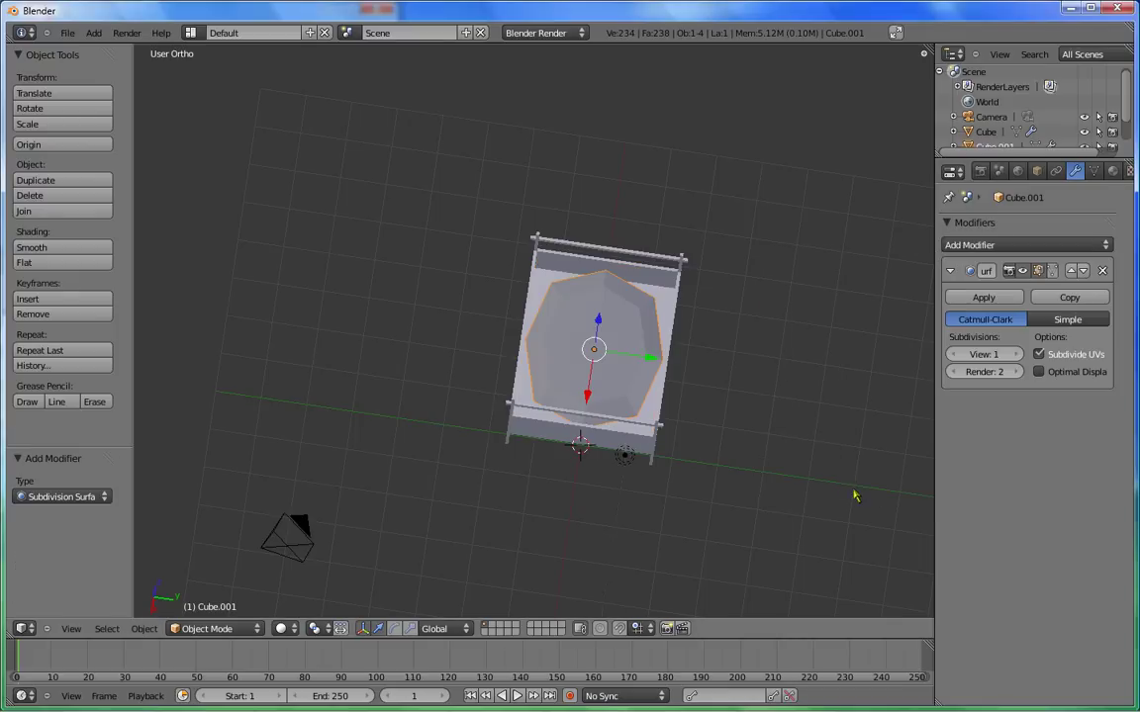
mouse_move(749, 316)
middle_mouse_down()
mouse_move(669, 299)
mouse_move(646, 324)
mouse_move(723, 334)
mouse_move(703, 346)
mouse_move(746, 324)
mouse_move(491, 186)
mouse_move(498, 200)
middle_mouse_up()
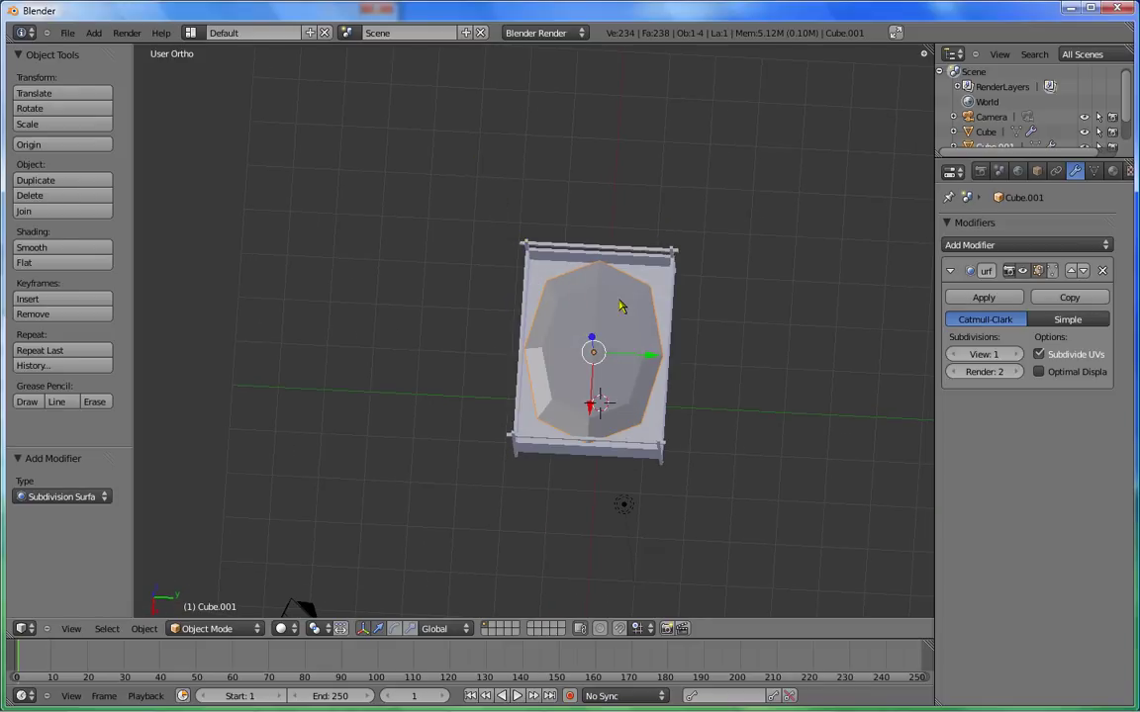
key("Tab")
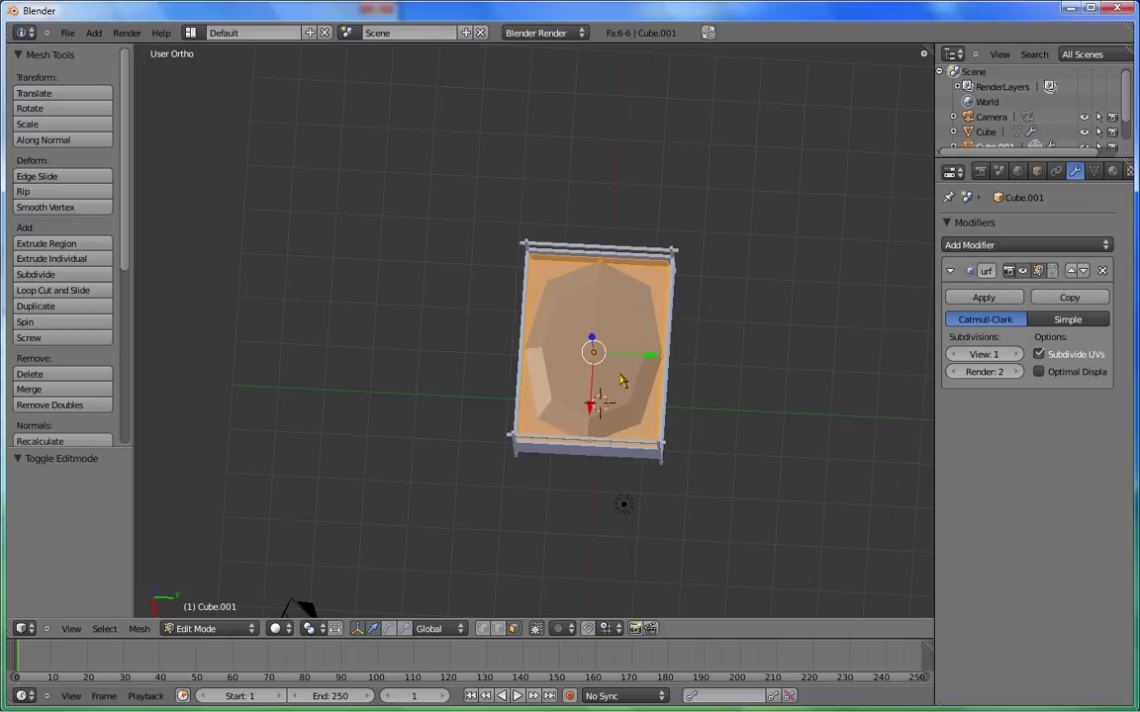
Add two edge loops across the mattress, sliding one near each end
key("a")
key("ctrl+r")
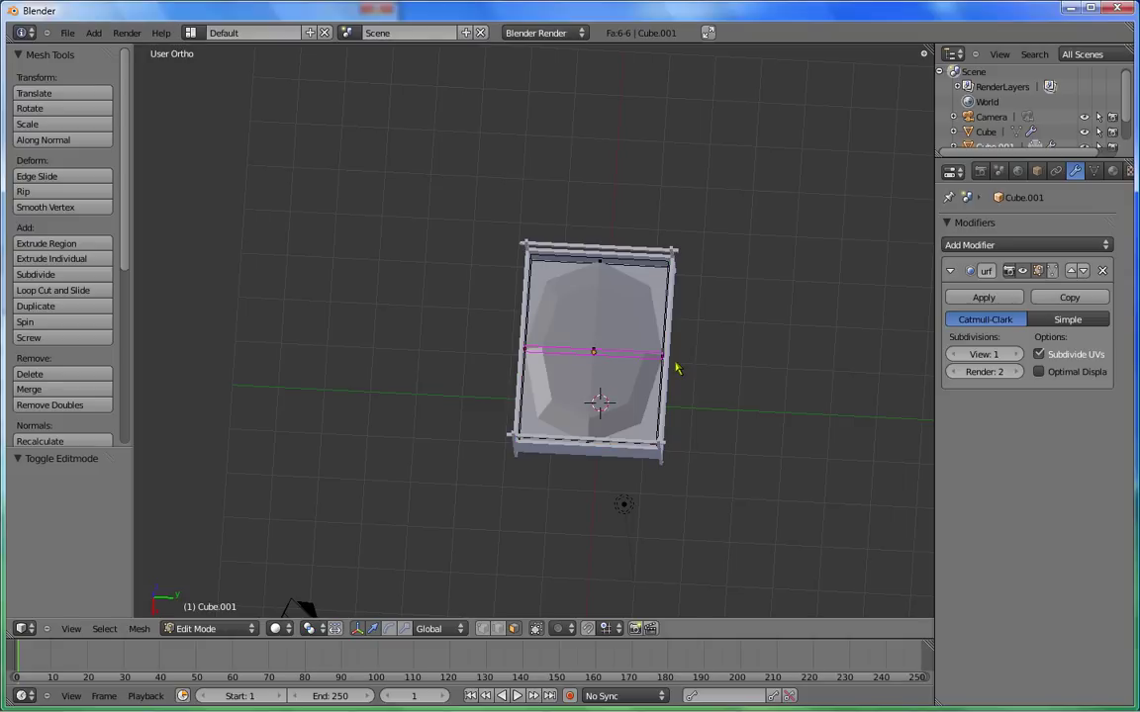
left_click(676, 367)
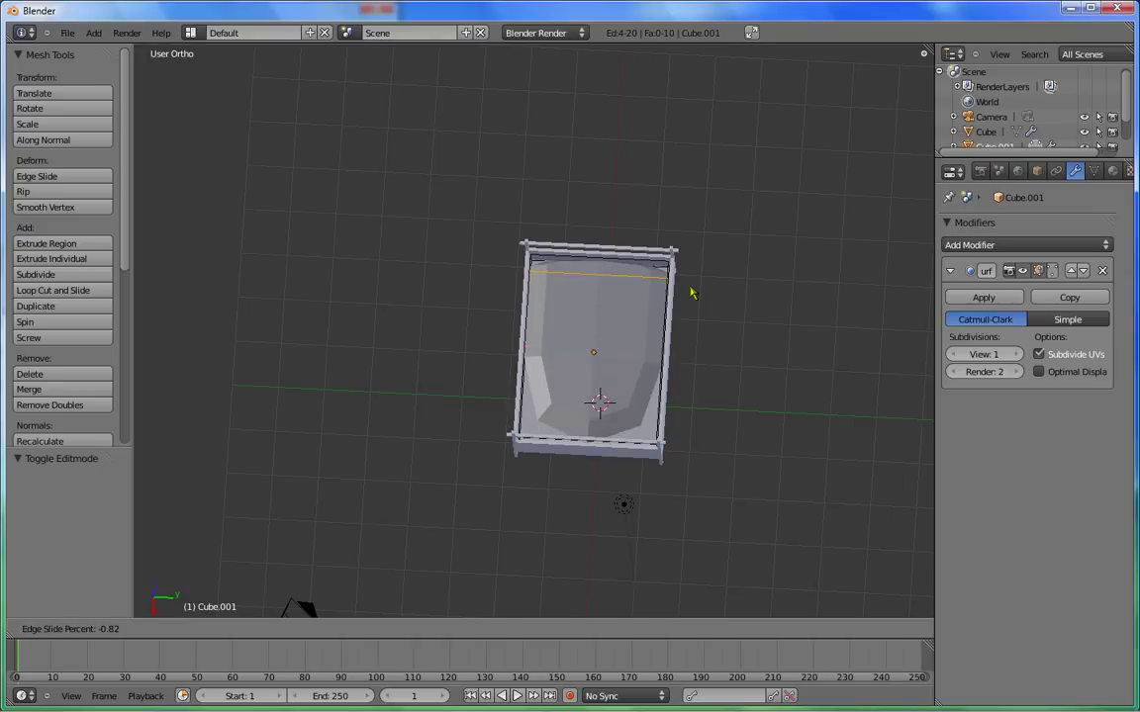
left_click(688, 319)
key("a")
key("ctrl+r")
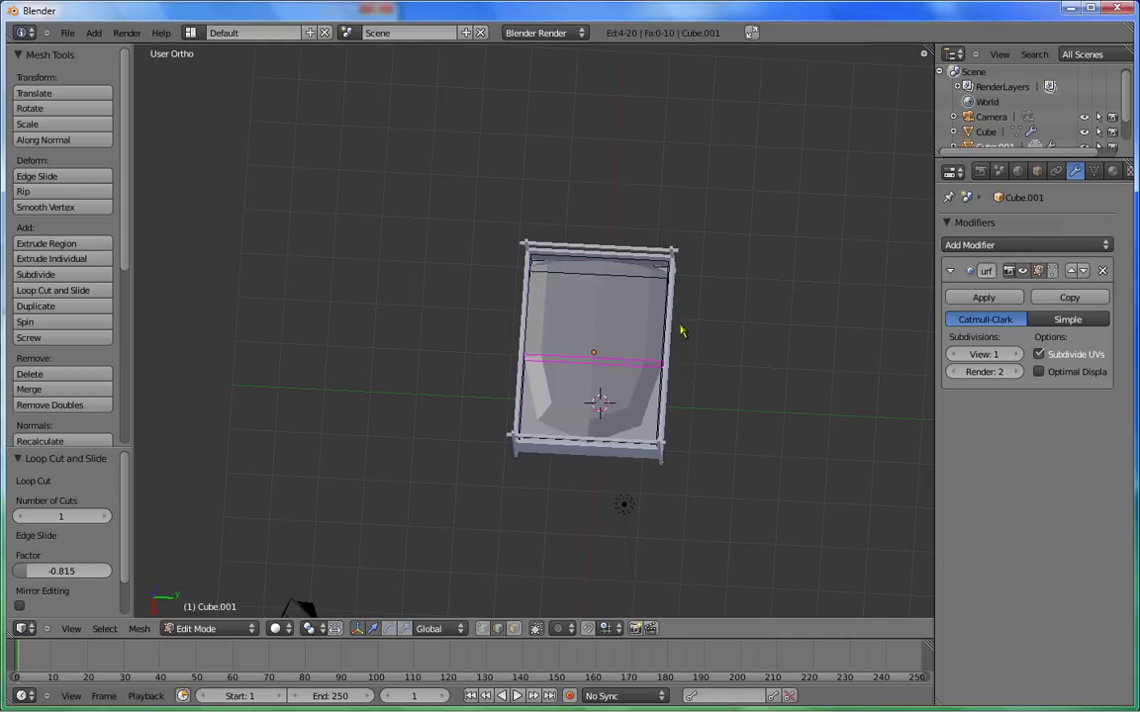
left_click(680, 331)
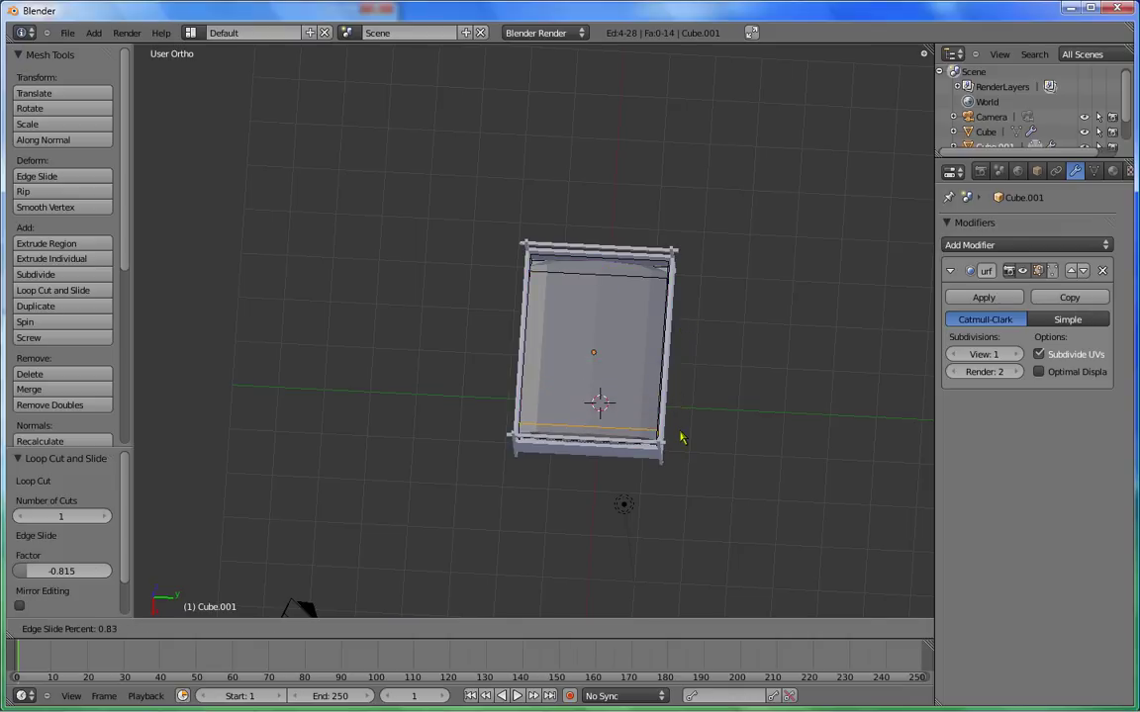
left_click(681, 438)
mouse_move(460, 440)
middle_mouse_down()
mouse_move(441, 447)
mouse_move(473, 342)
middle_mouse_up()
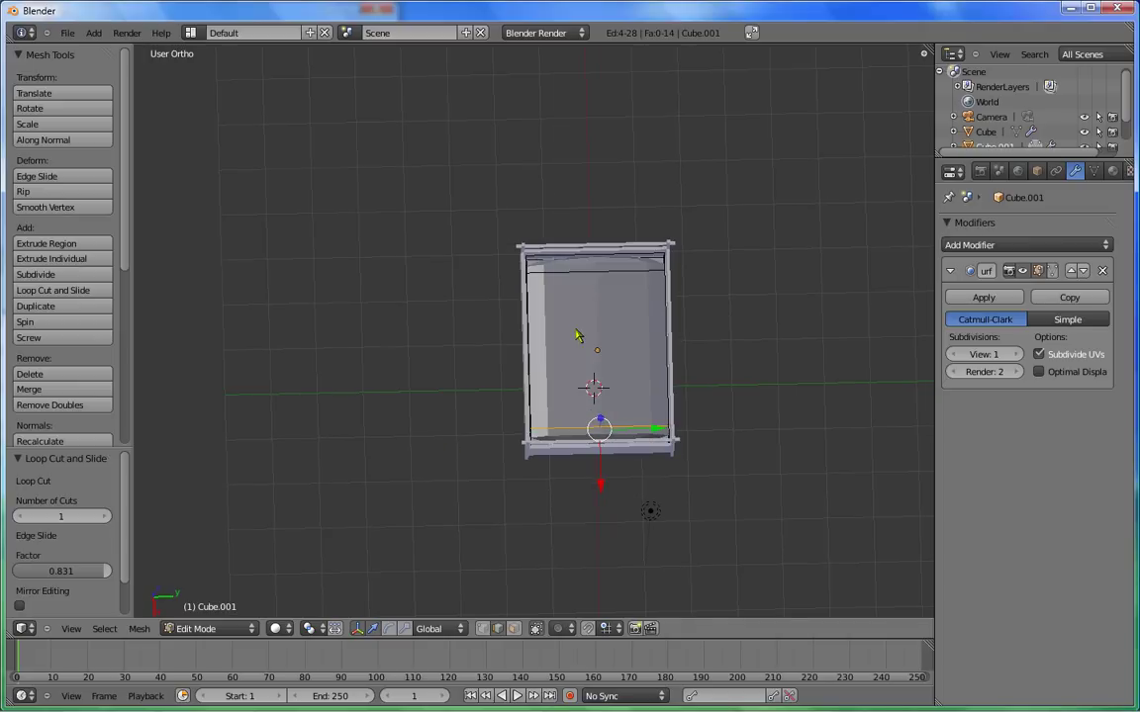
Move the mattress's top edge -0.157 along X
right_click(602, 277)
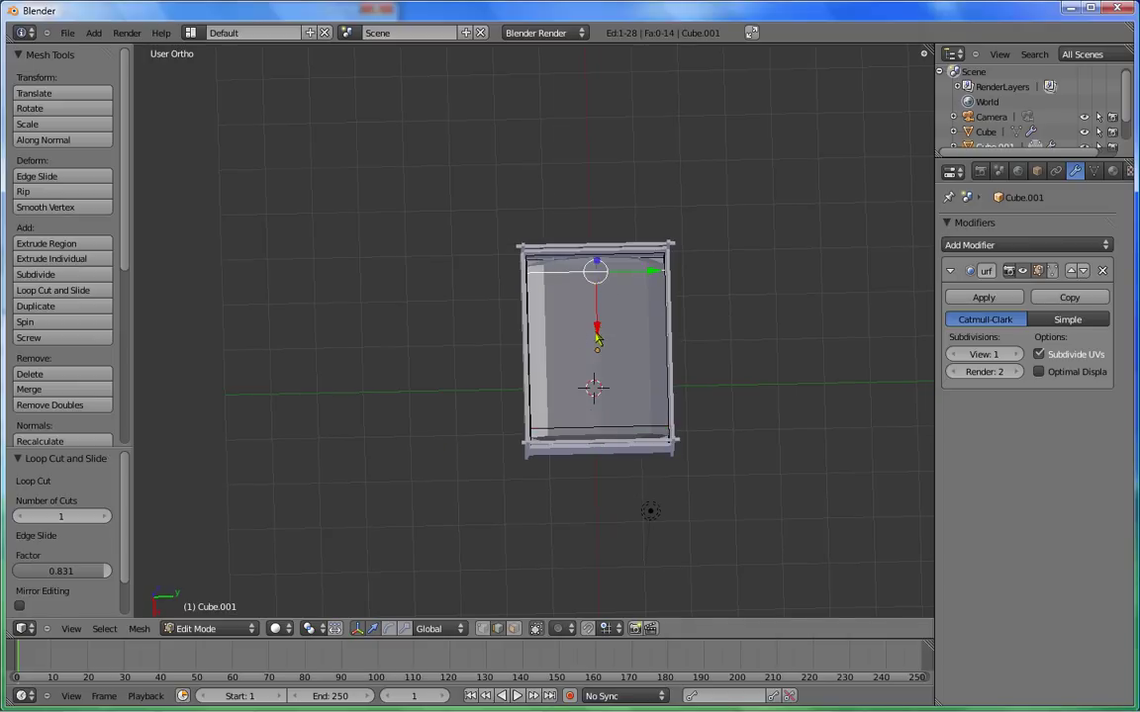
left_click_drag(596, 334, 600, 329)
mouse_move(600, 329)
middle_mouse_down()
mouse_move(625, 305)
mouse_move(653, 366)
middle_mouse_up()
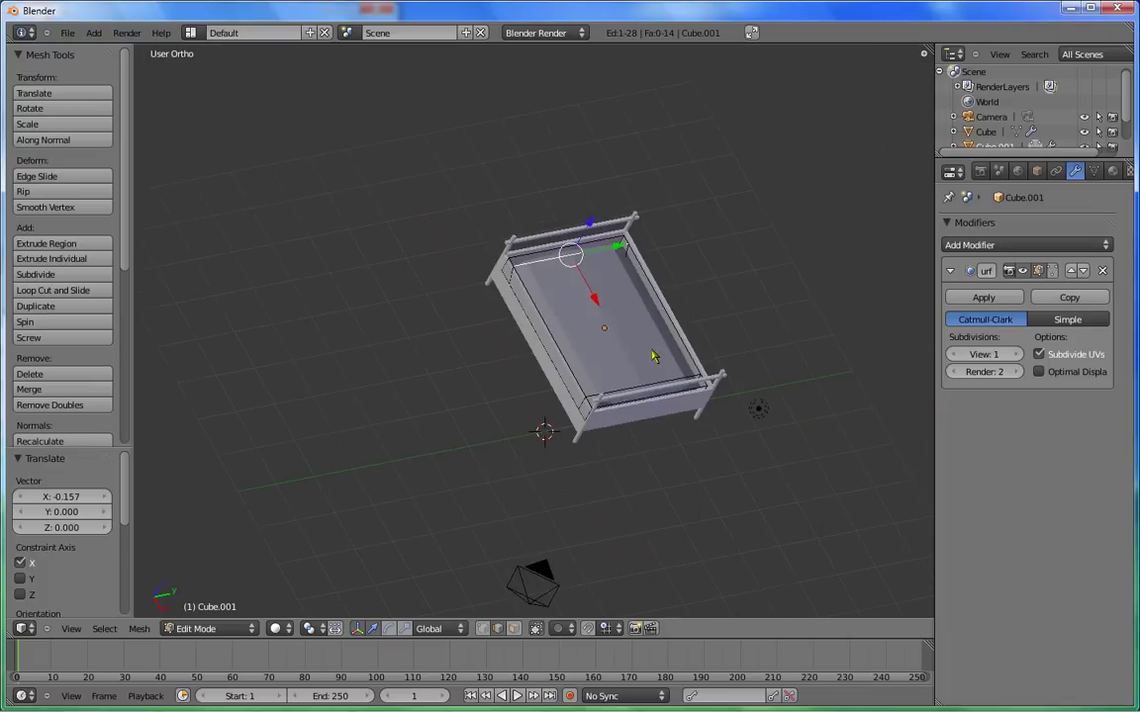
Set the Subdivision Surface viewport level to 2 and view the bed from above
left_click(1016, 354)
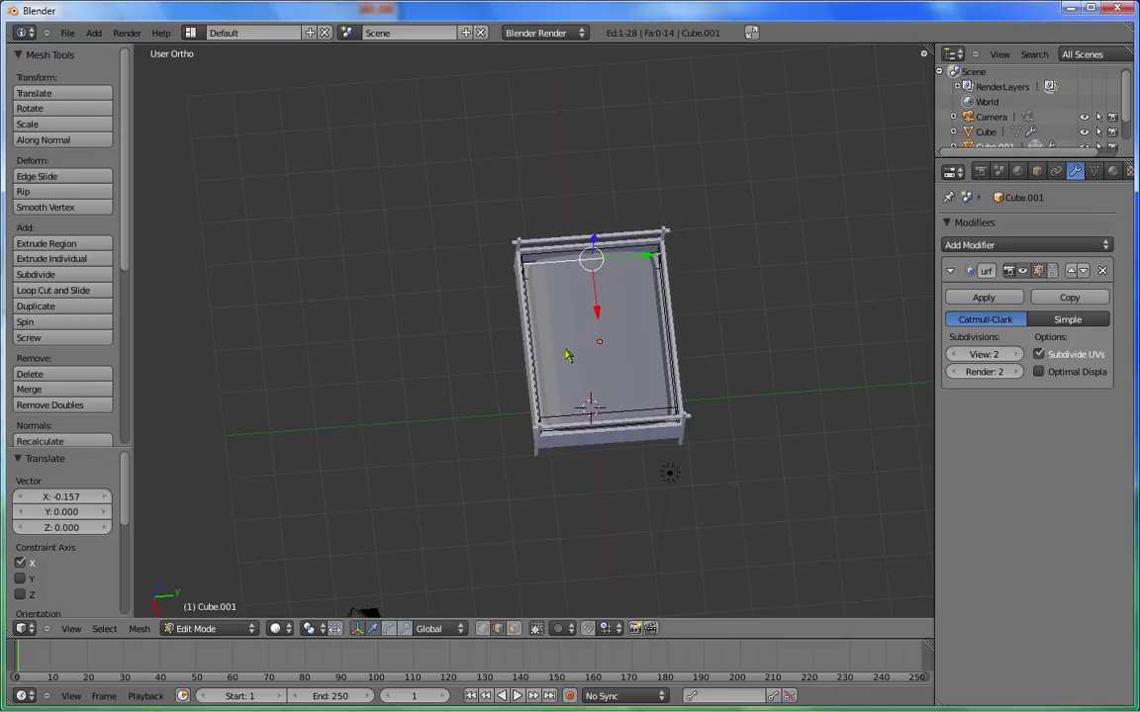
middle_click_drag(599, 342, 590, 364)
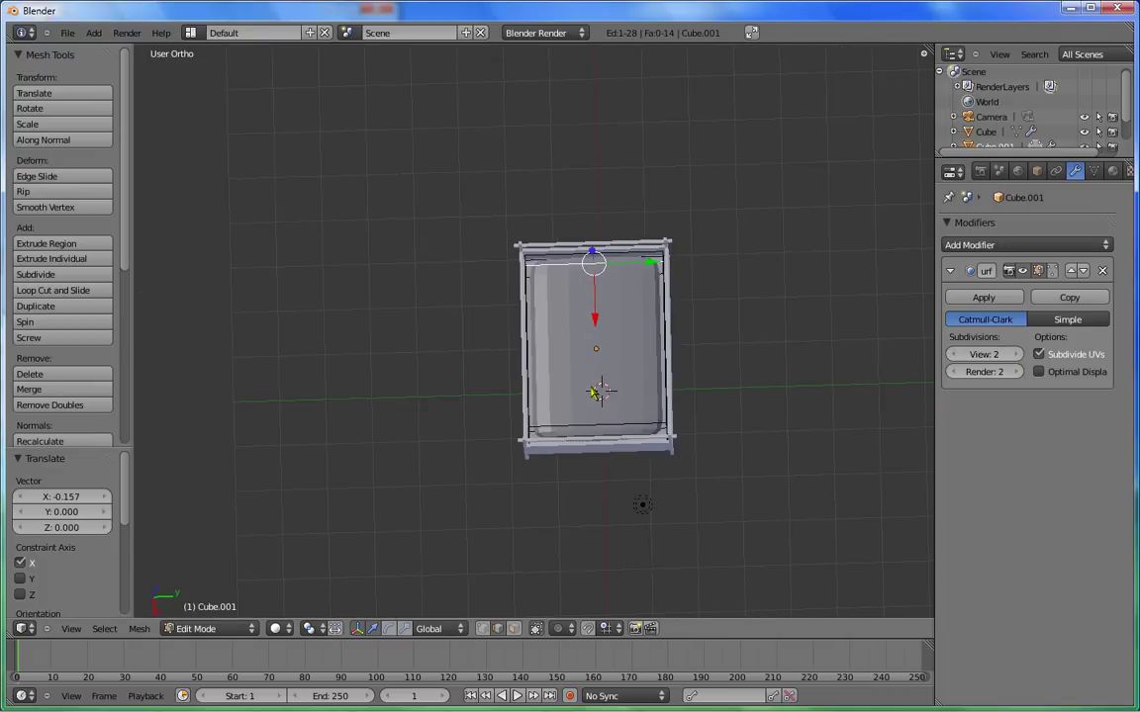
key("KP_7")
In Object Mode, scale the mattress up by about 1.042 to fill the bed frame
key("z")
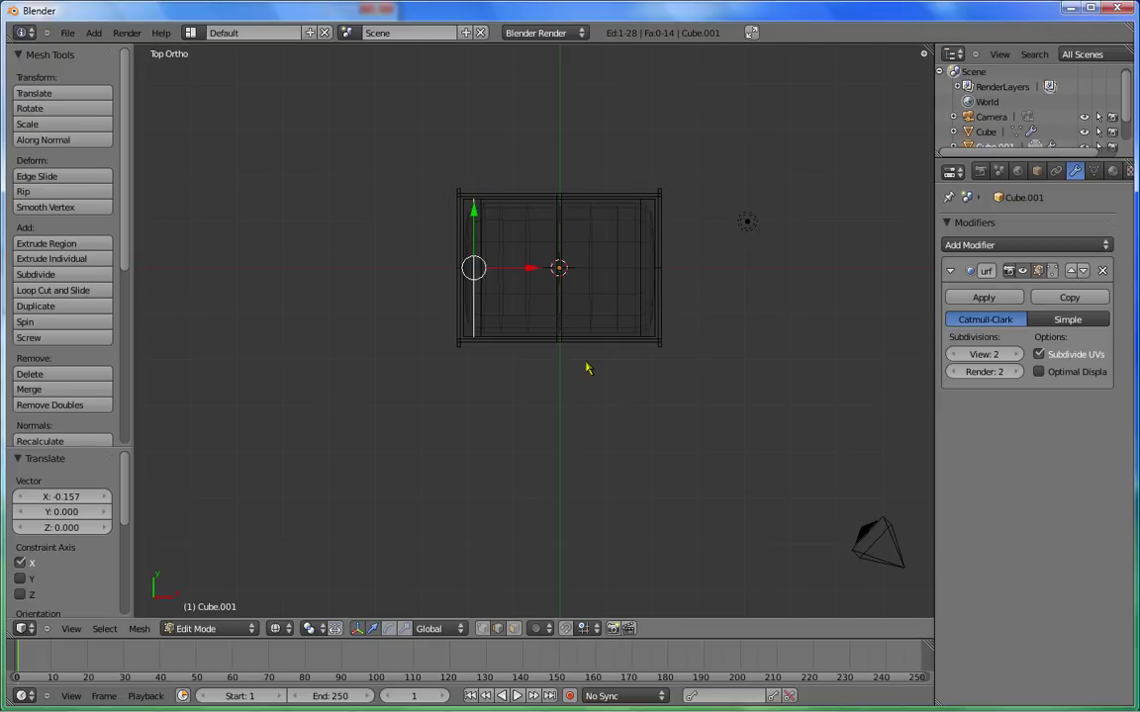
key("Tab")
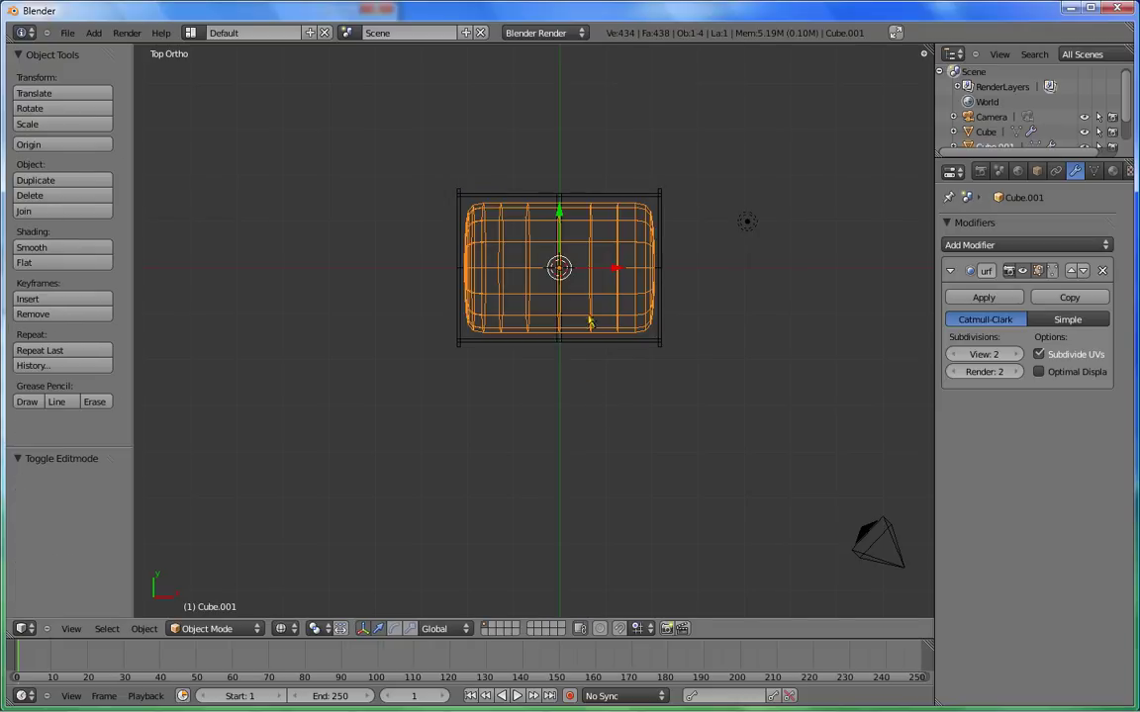
key("s")
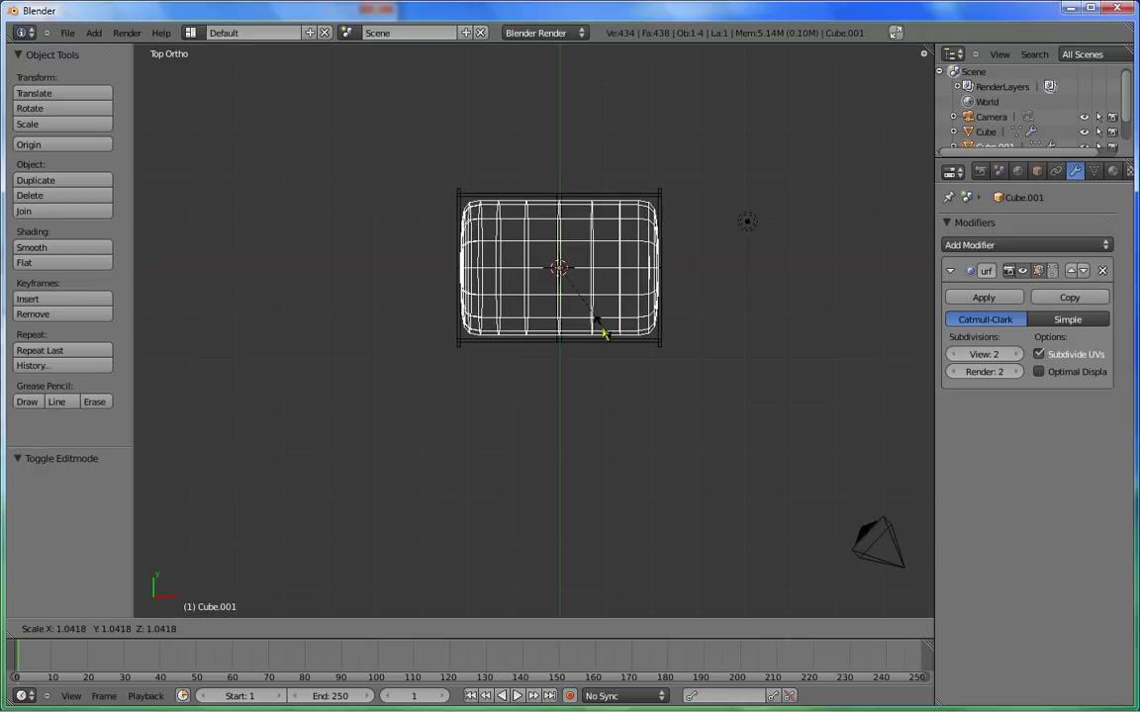
left_click(603, 333)
mouse_move(602, 334)
middle_mouse_down()
mouse_move(789, 333)
mouse_move(708, 451)
middle_mouse_up()
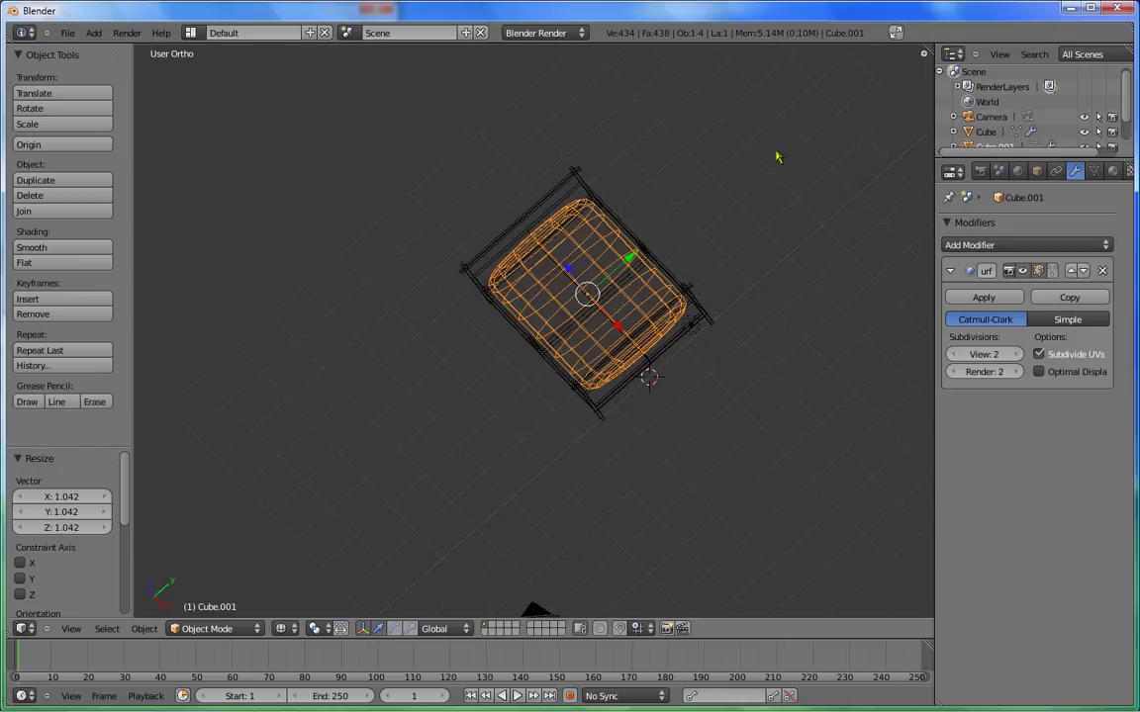
mouse_move(779, 153)
middle_mouse_down()
mouse_move(779, 265)
mouse_move(745, 308)
middle_mouse_up()
Apply Smooth shading to the mattress in solid view, then reselect it
key("Tab")
key("Tab")
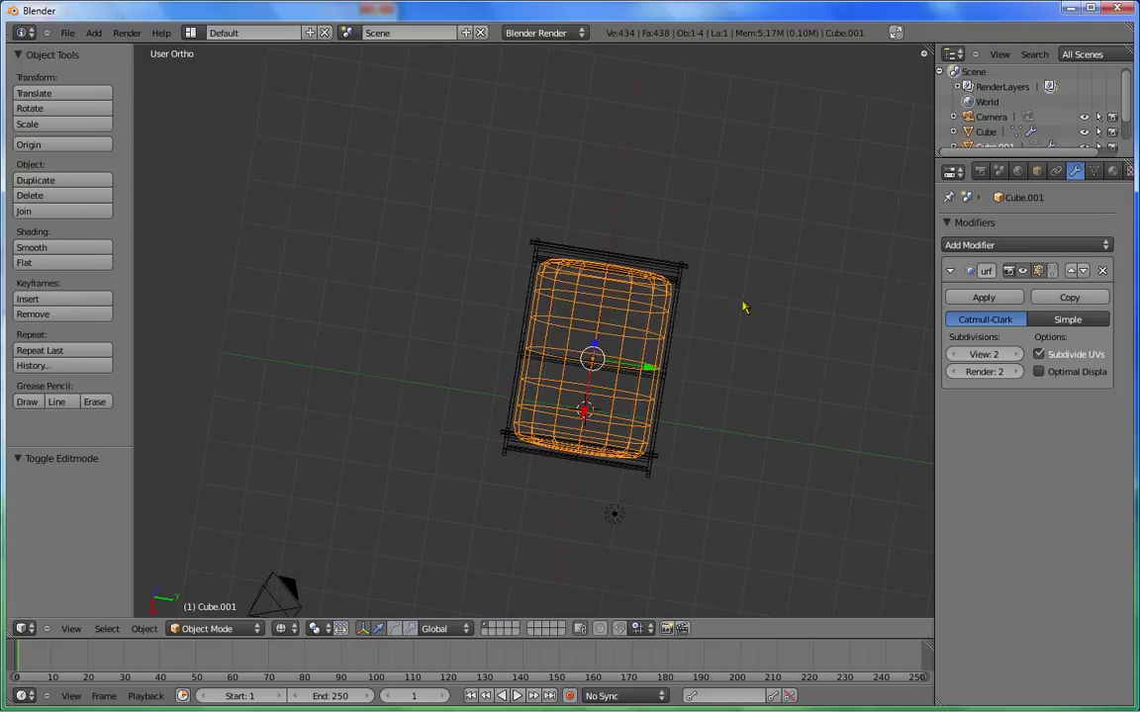
key("z")
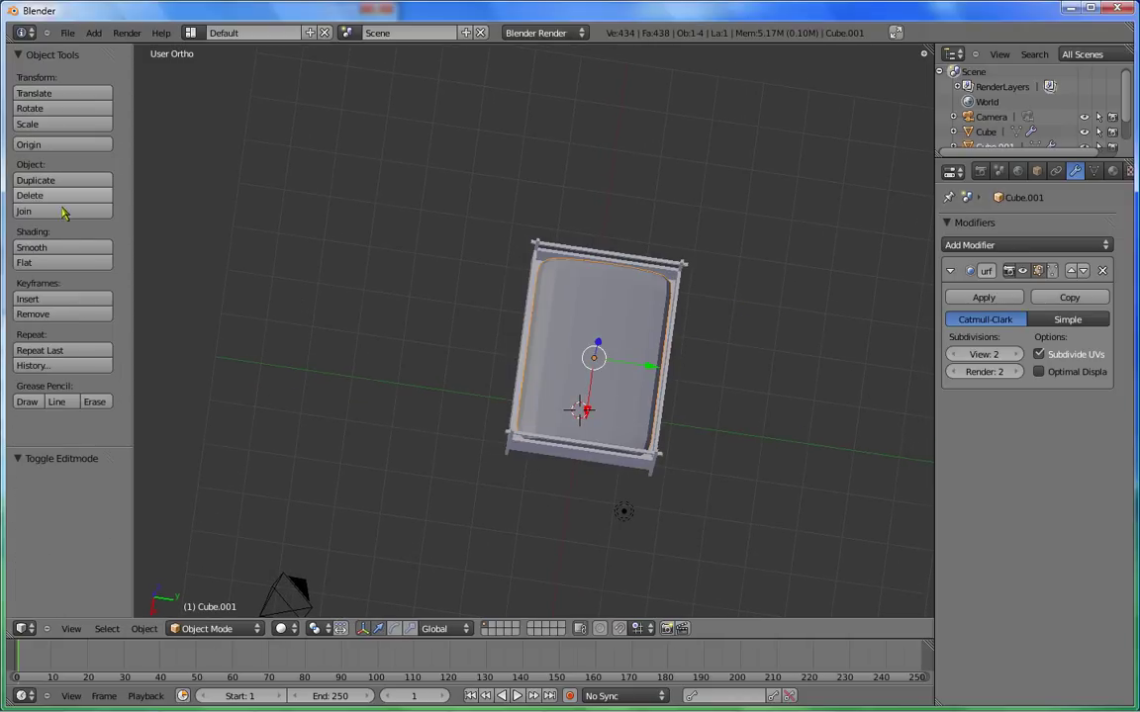
left_click(59, 248)
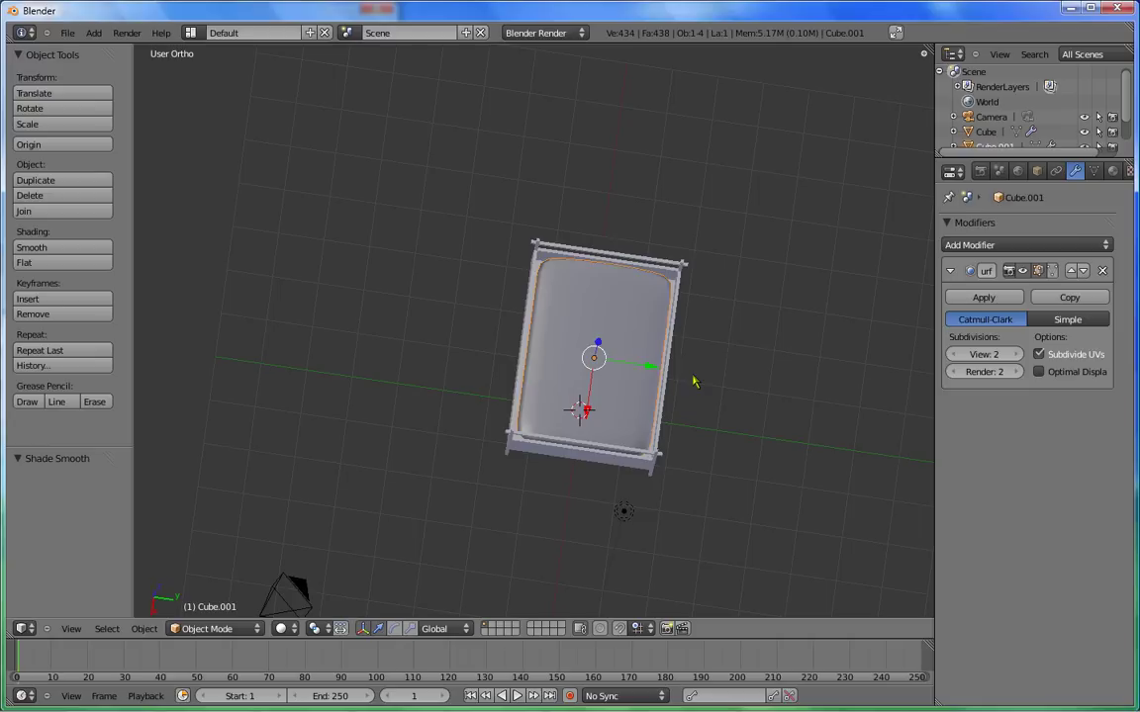
mouse_move(693, 382)
middle_mouse_down()
mouse_move(645, 288)
mouse_move(776, 282)
mouse_move(705, 360)
mouse_move(696, 340)
mouse_move(550, 255)
middle_mouse_up()
right_click(538, 247)
right_click(613, 293)
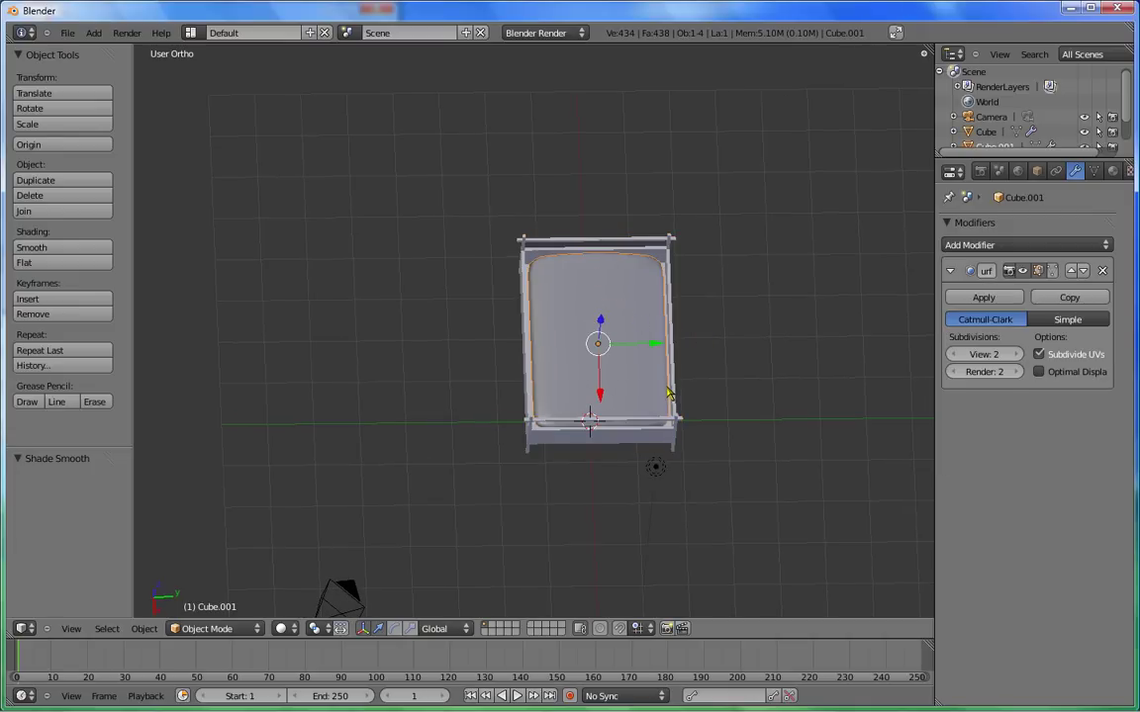
Duplicate the mattress as Cube.002 and raise the copy 0.429 along Z above the original
key("shift+d")
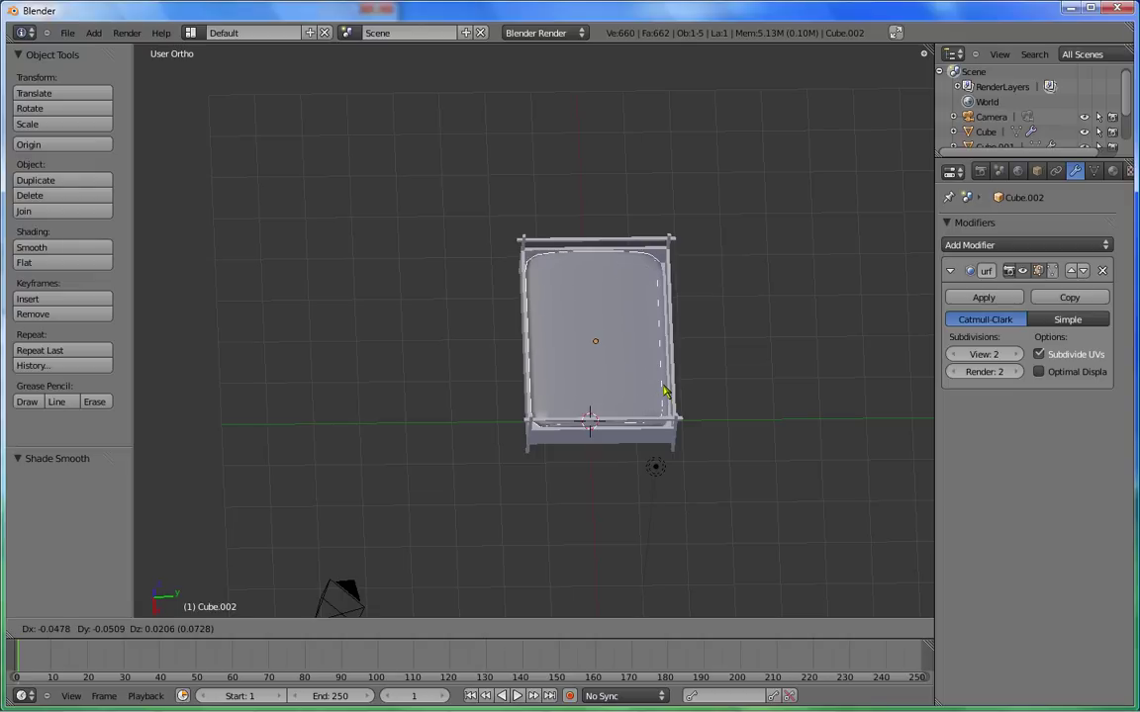
left_click(665, 390)
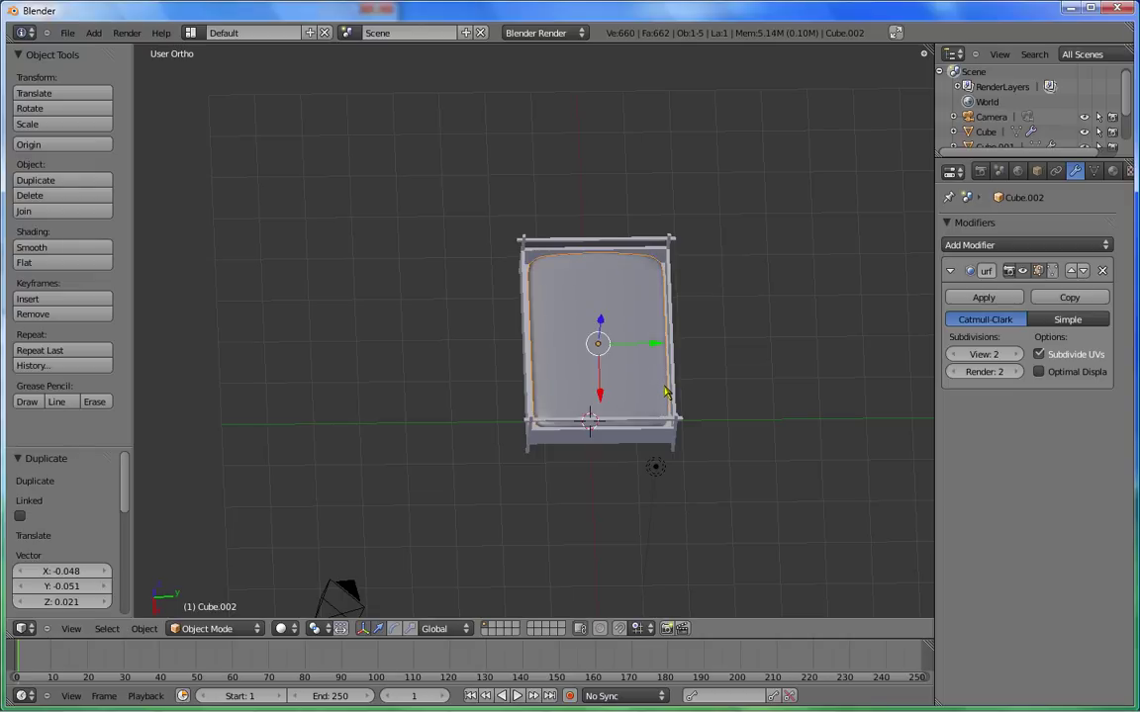
key("KP_1")
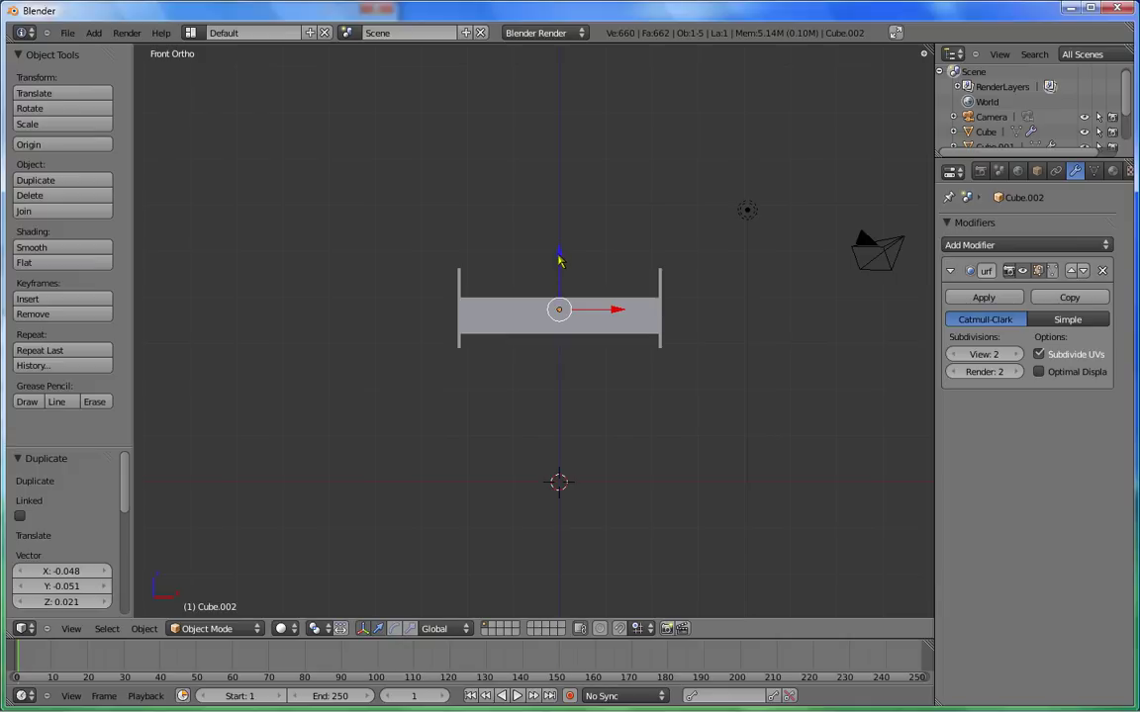
left_click_drag(561, 261, 565, 241)
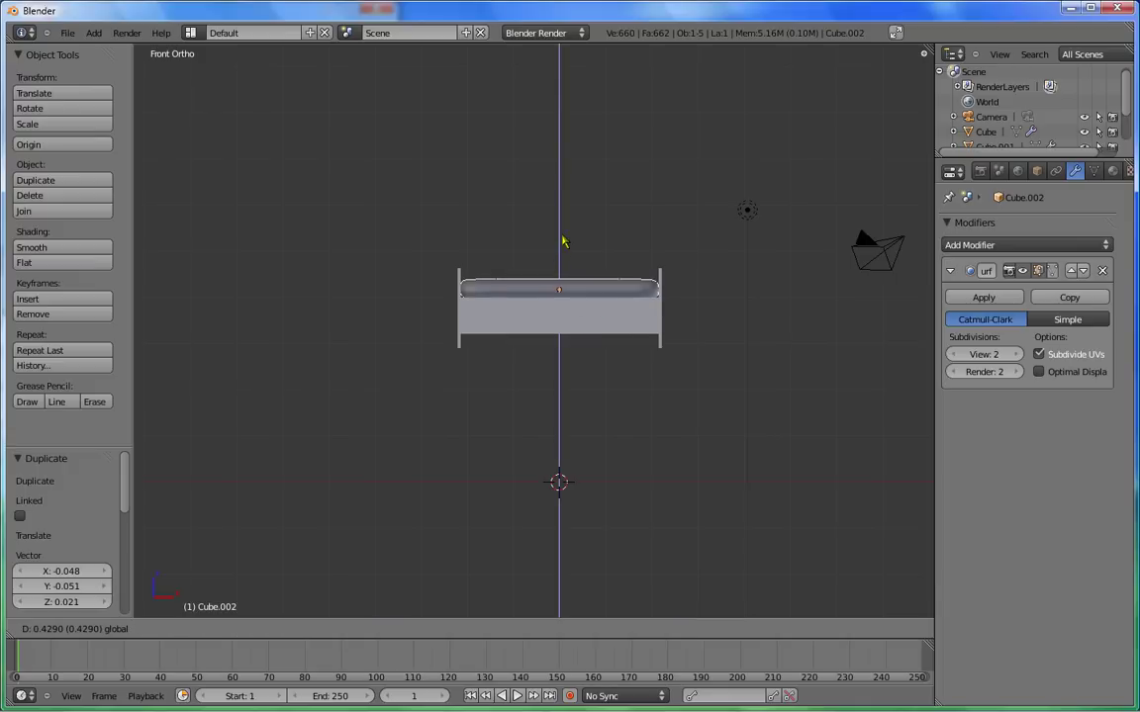
mouse_move(565, 242)
middle_mouse_down()
mouse_move(617, 386)
mouse_move(512, 387)
middle_mouse_up()
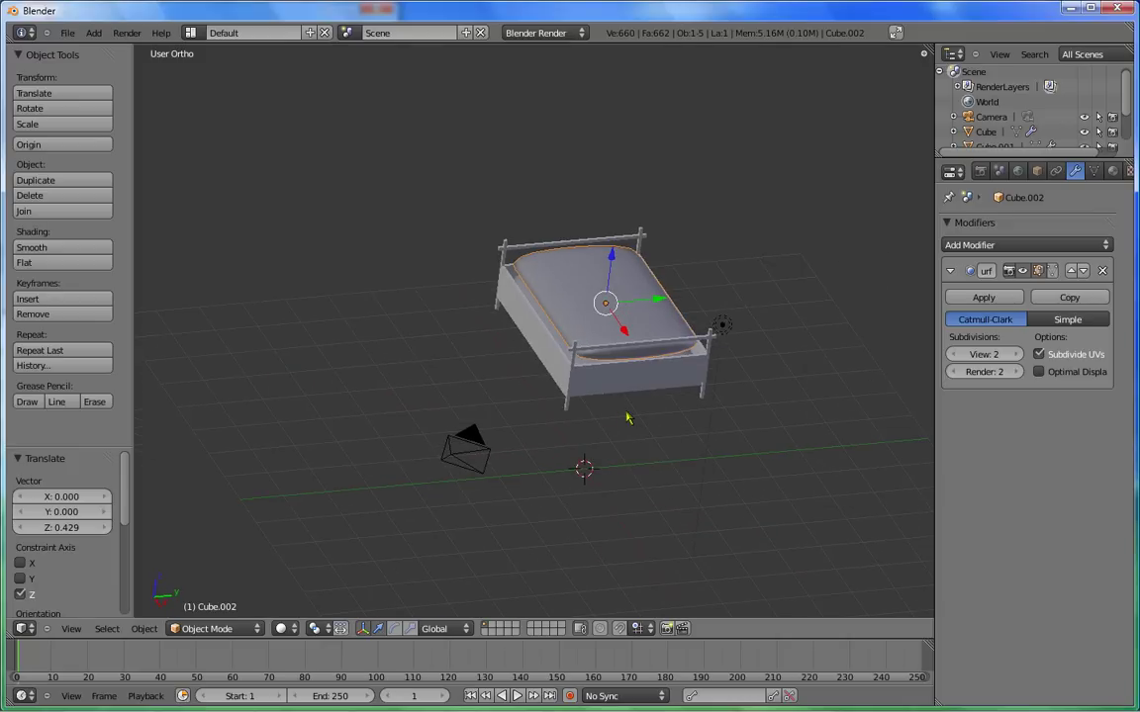
key("KP_7")
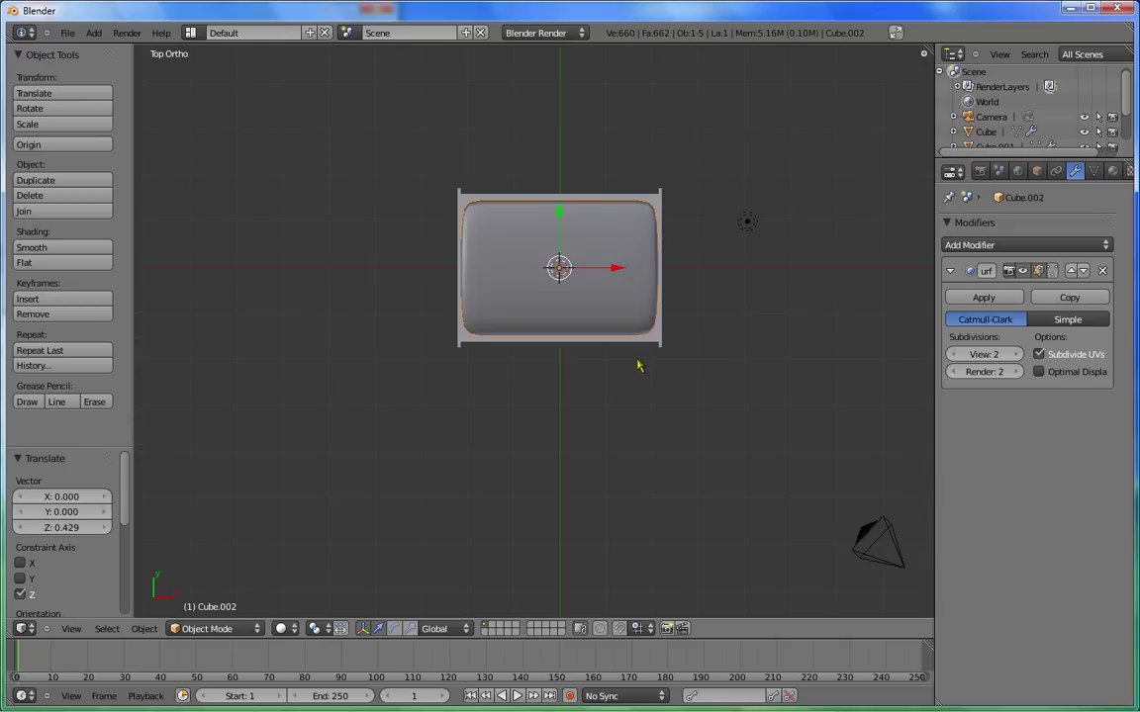
Scale the copy to 0.117 along X and move it -1.699 along X to the head end
key("s")
key("x")
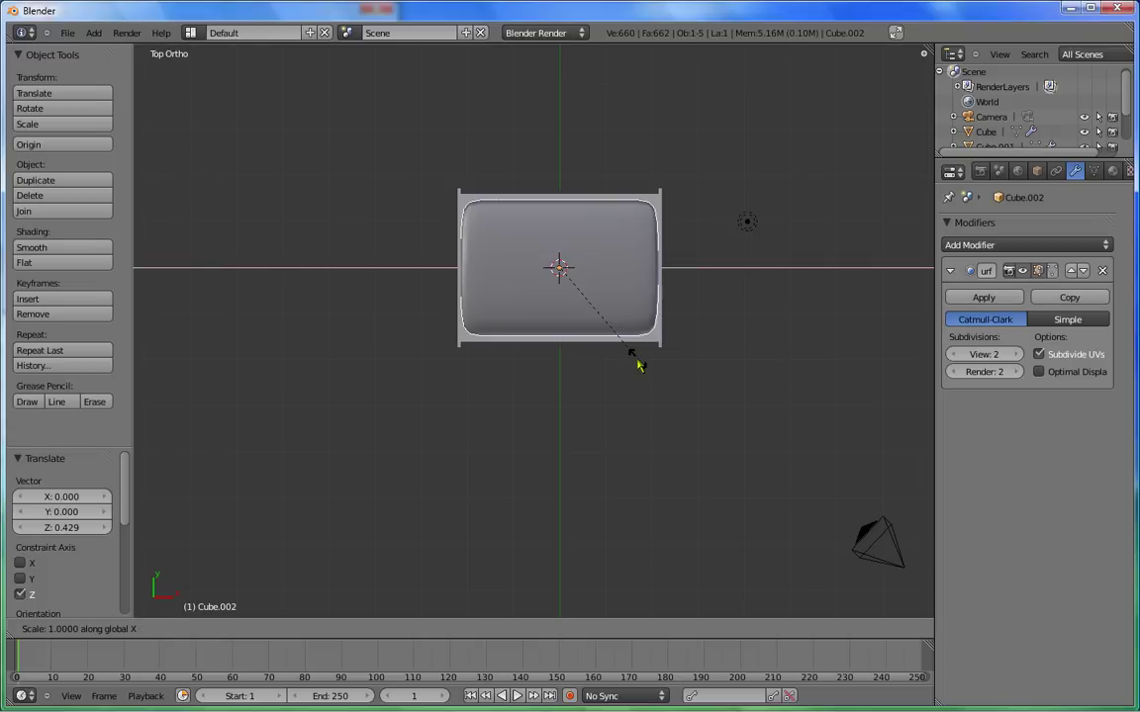
left_click(579, 282)
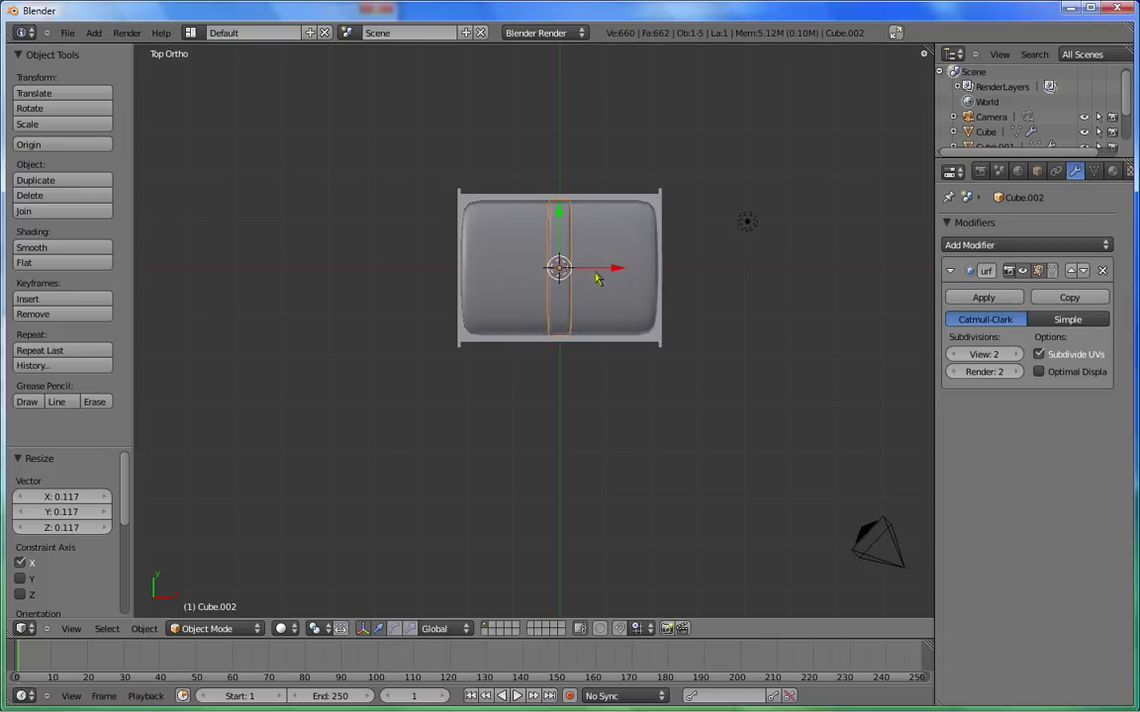
key("g")
key("x")
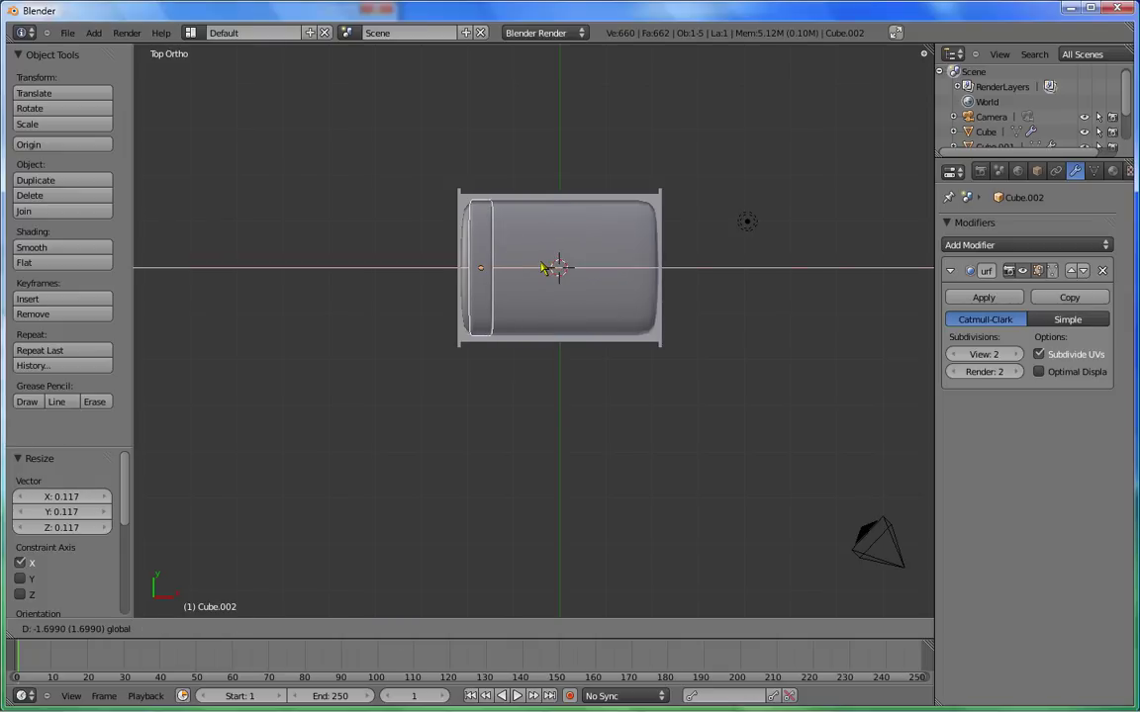
left_click(542, 268)
mouse_move(611, 427)
middle_mouse_down()
mouse_move(530, 348)
mouse_move(554, 292)
mouse_move(683, 224)
mouse_move(571, 263)
middle_mouse_up()
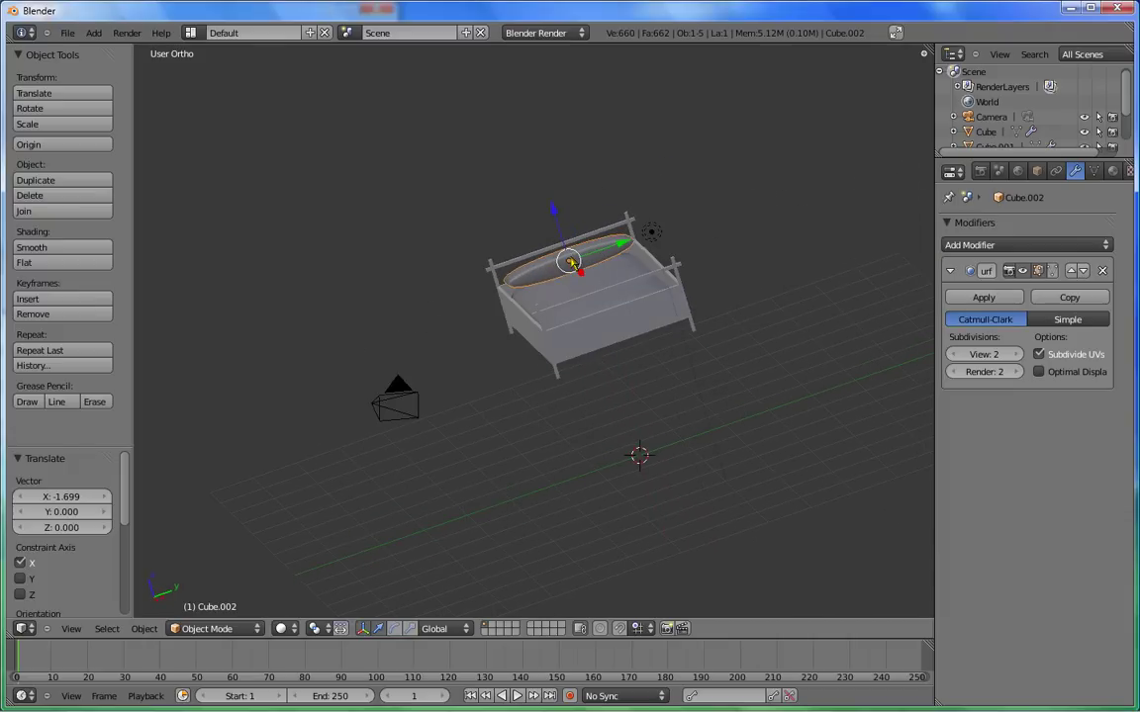
mouse_move(620, 369)
middle_mouse_down()
mouse_move(616, 341)
mouse_move(621, 374)
mouse_move(634, 381)
middle_mouse_up()
key("KP_3")
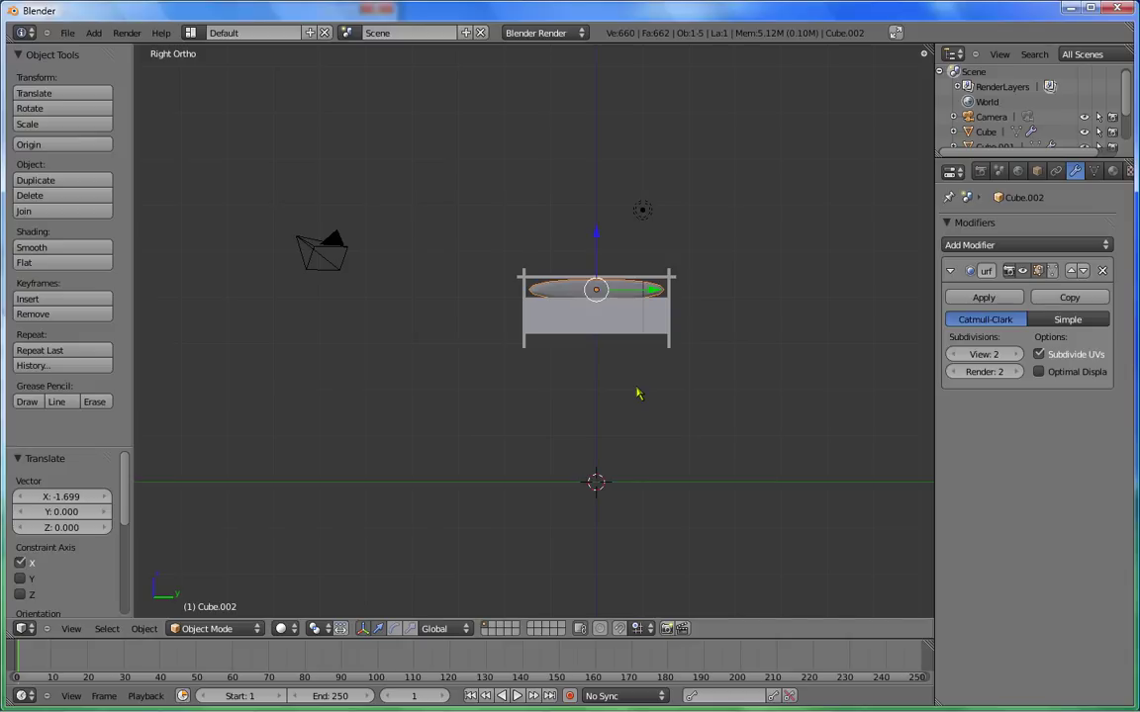
scroll(608, 306, "up", 2)
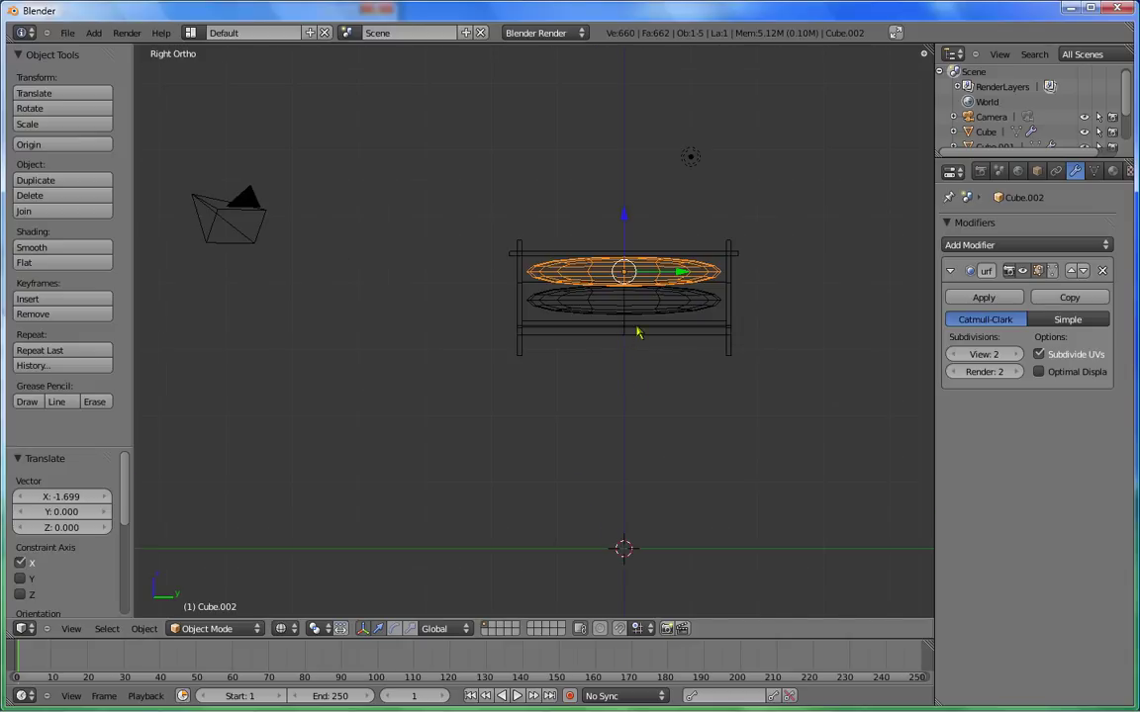
scroll(638, 332, "up", 1)
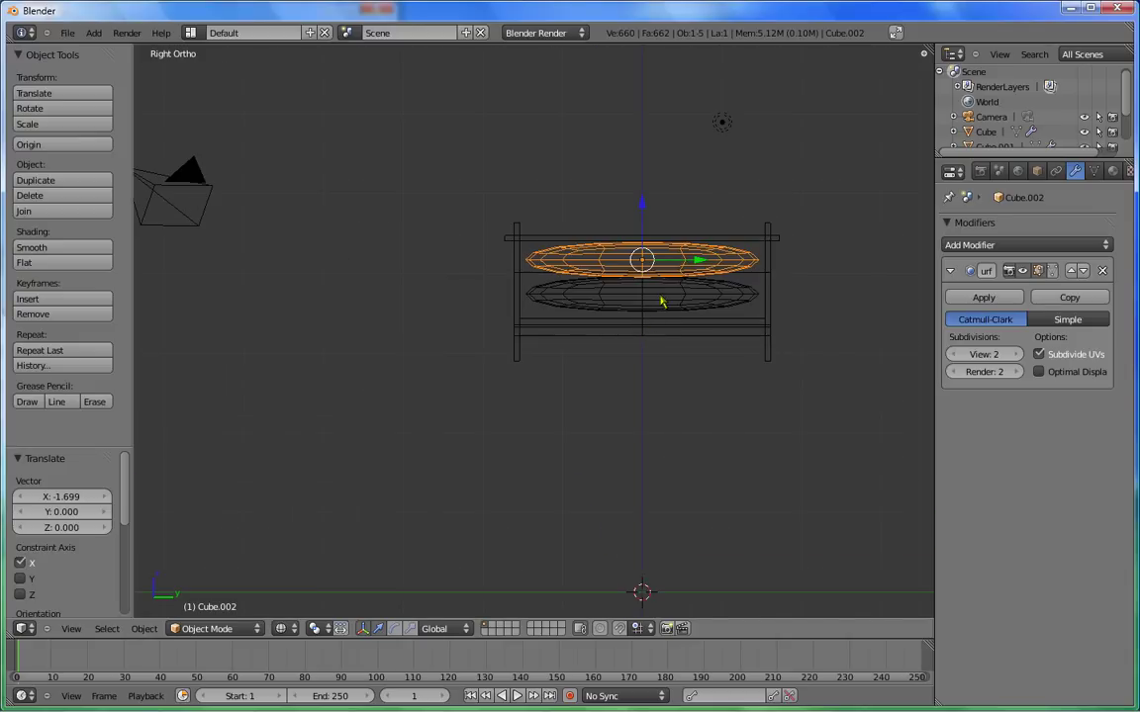
middle_click_drag(641, 308, 634, 360)
Enter Edit Mode on the pillow with vertex selection and solid shading
key("Tab")
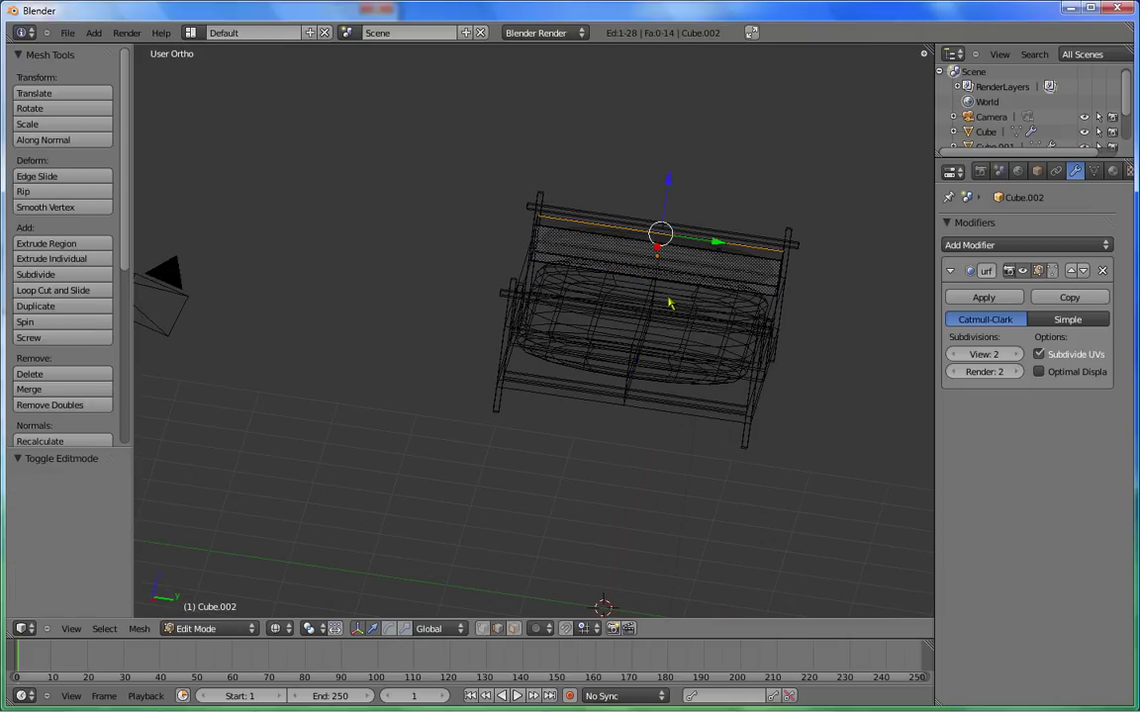
mouse_move(710, 322)
middle_mouse_down()
mouse_move(681, 338)
mouse_move(672, 382)
middle_mouse_up()
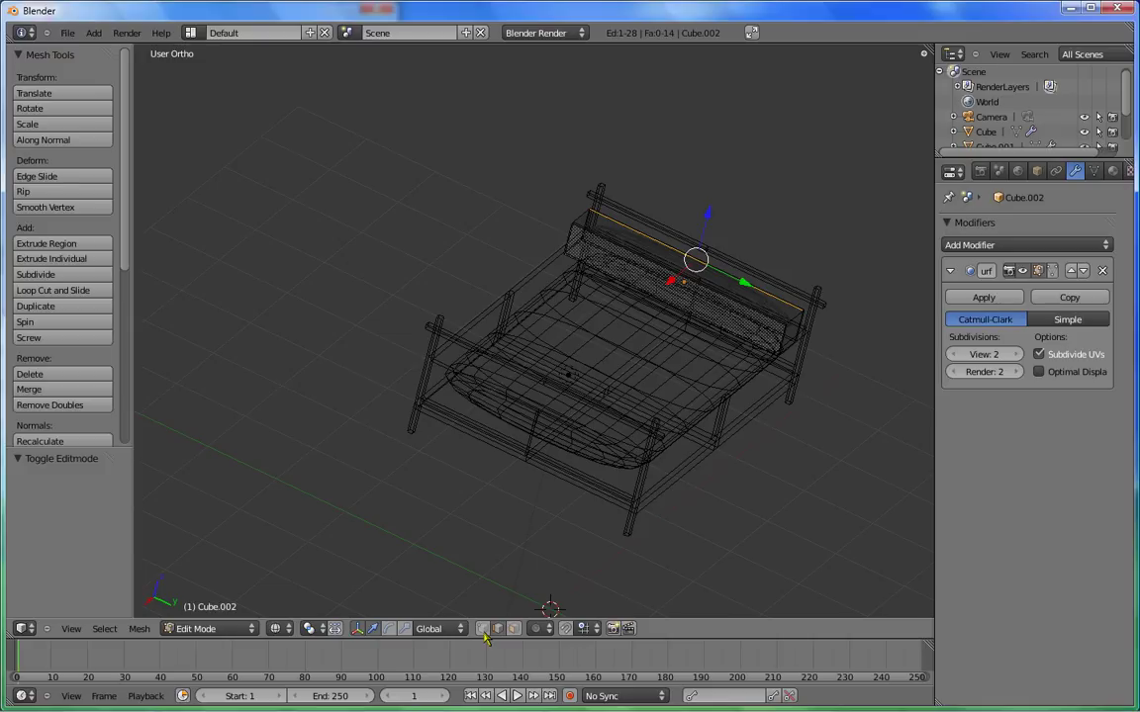
key("ctrl+Tab")
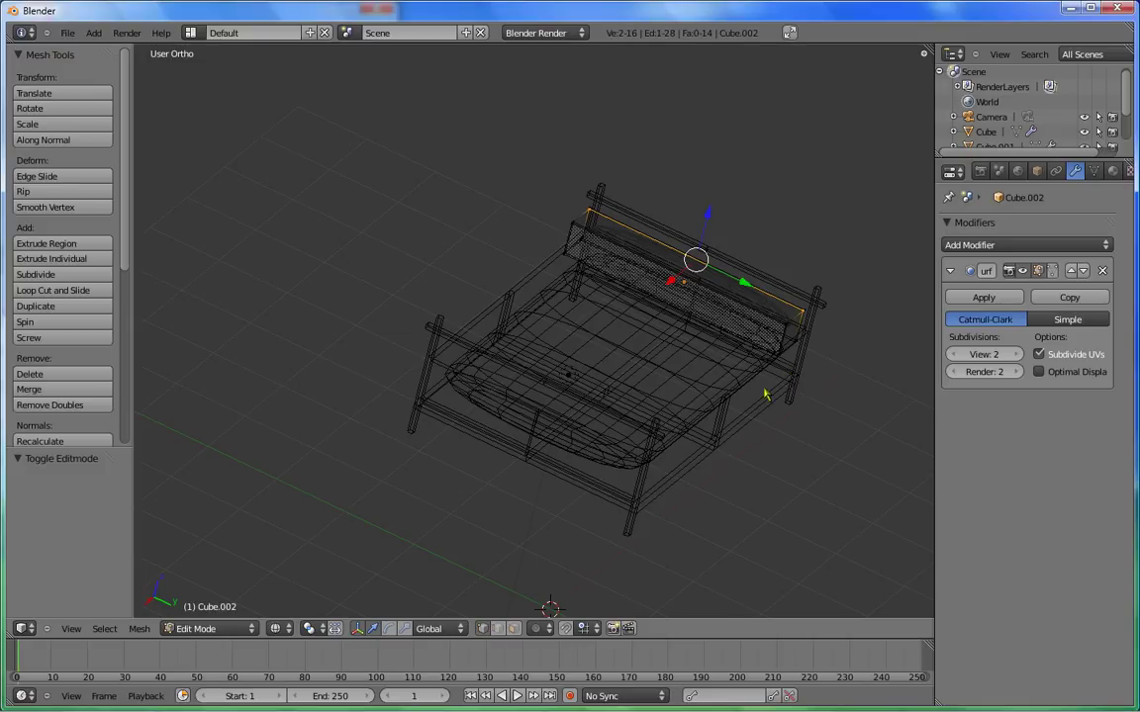
key("z")
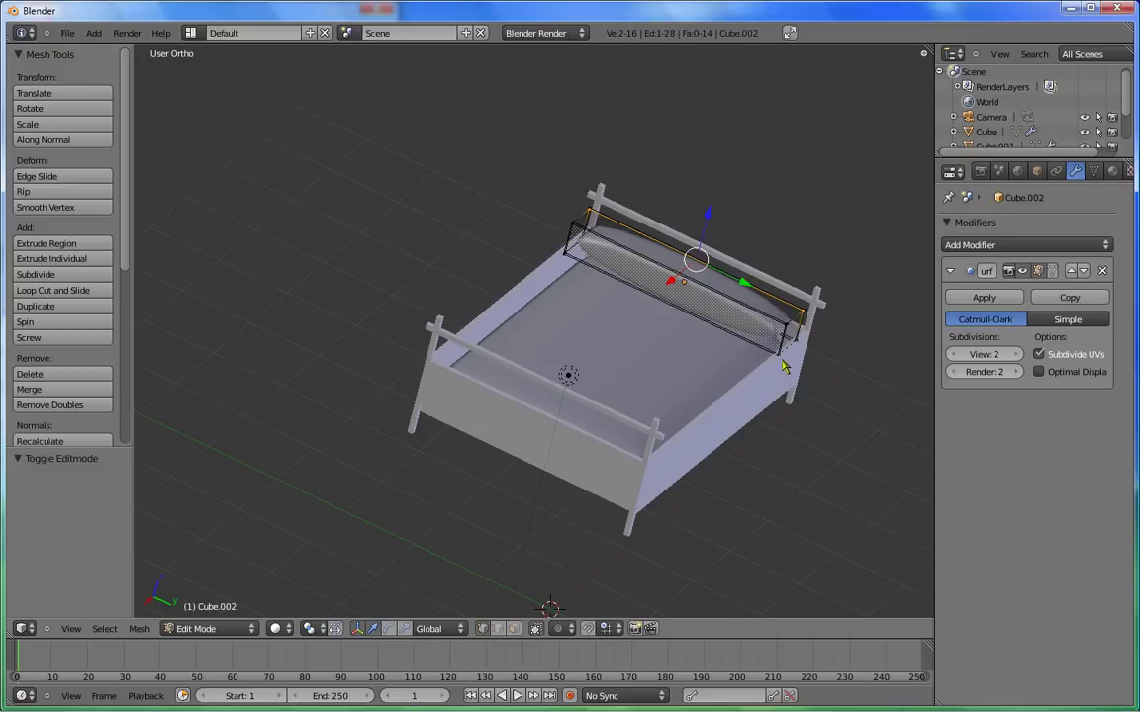
Box-select the vertices at the pillow's right end and lower them 0.183 along Z
right_click(778, 363)
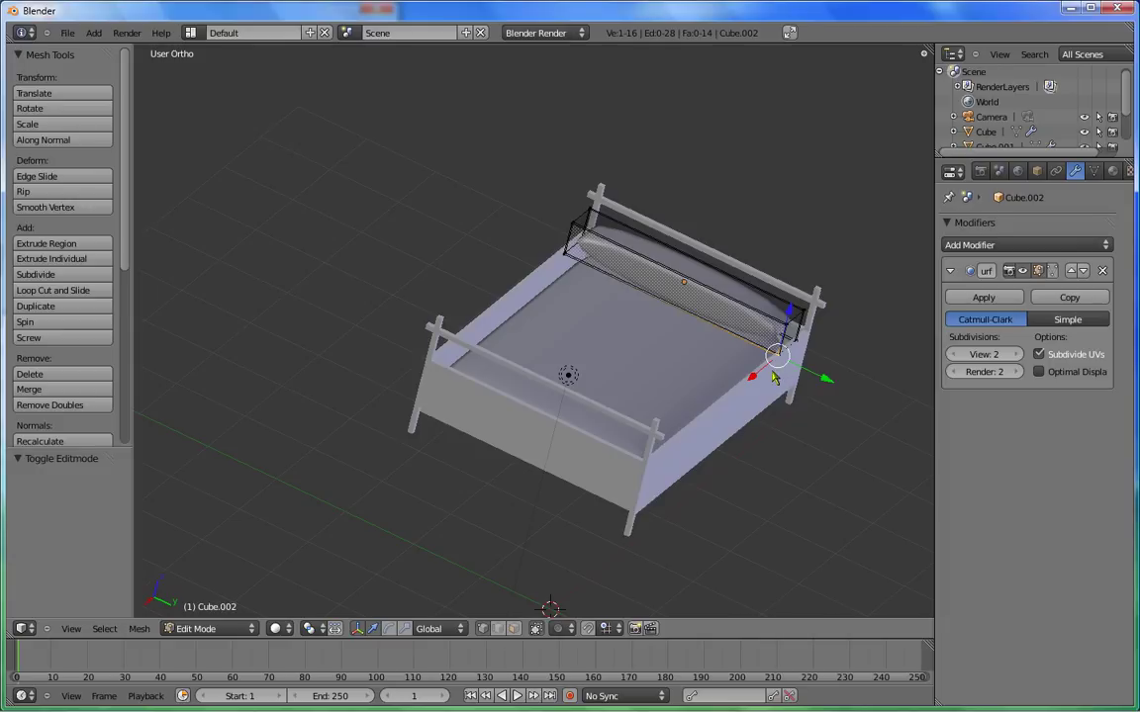
key("b")
left_click_drag(774, 294, 794, 326)
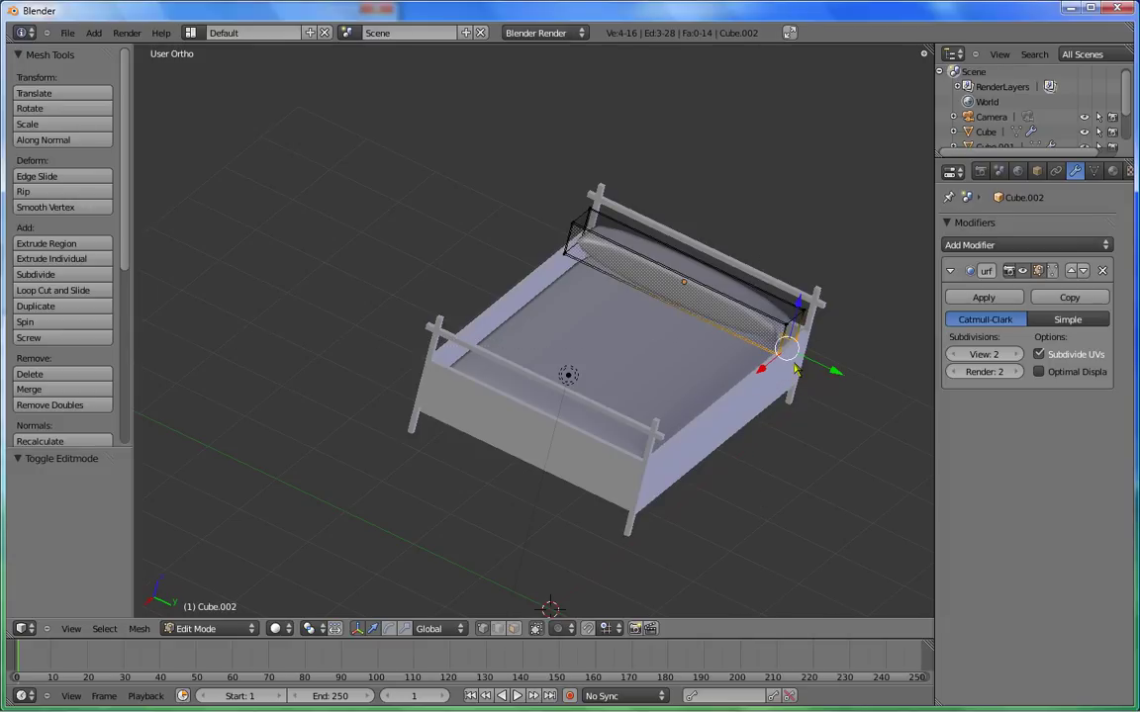
key("g")
key("z")
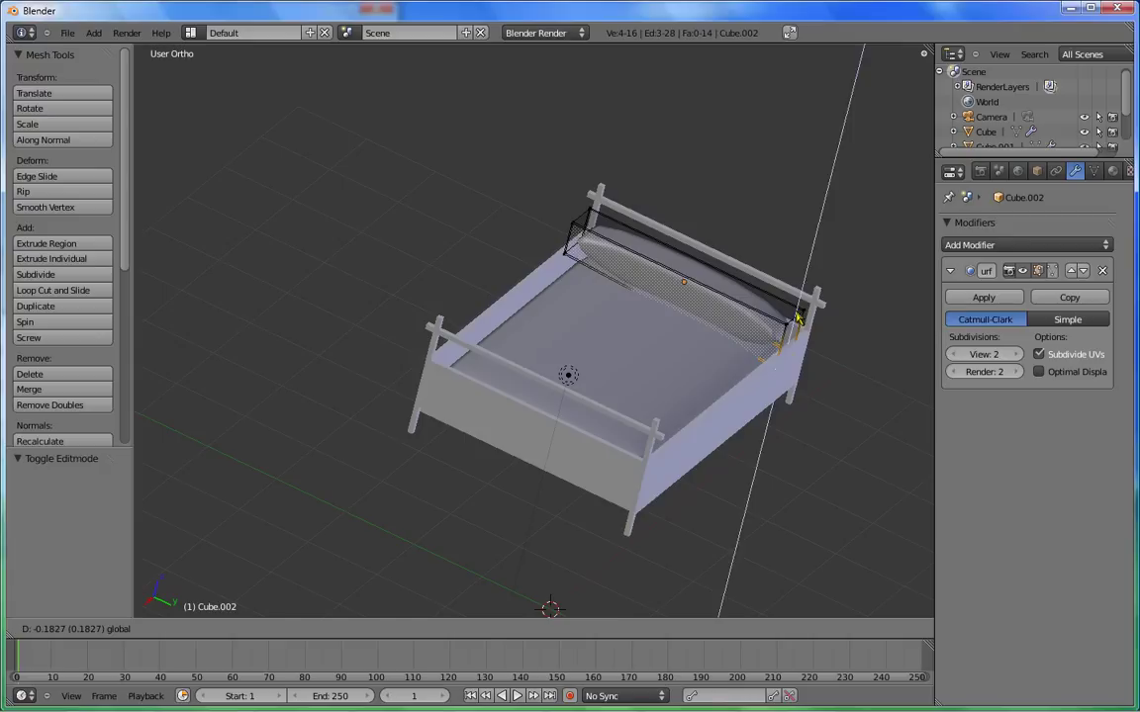
left_click(791, 325)
Select the pillow's top-left corner vertices and drag them lower
middle_click_drag(650, 357, 570, 281)
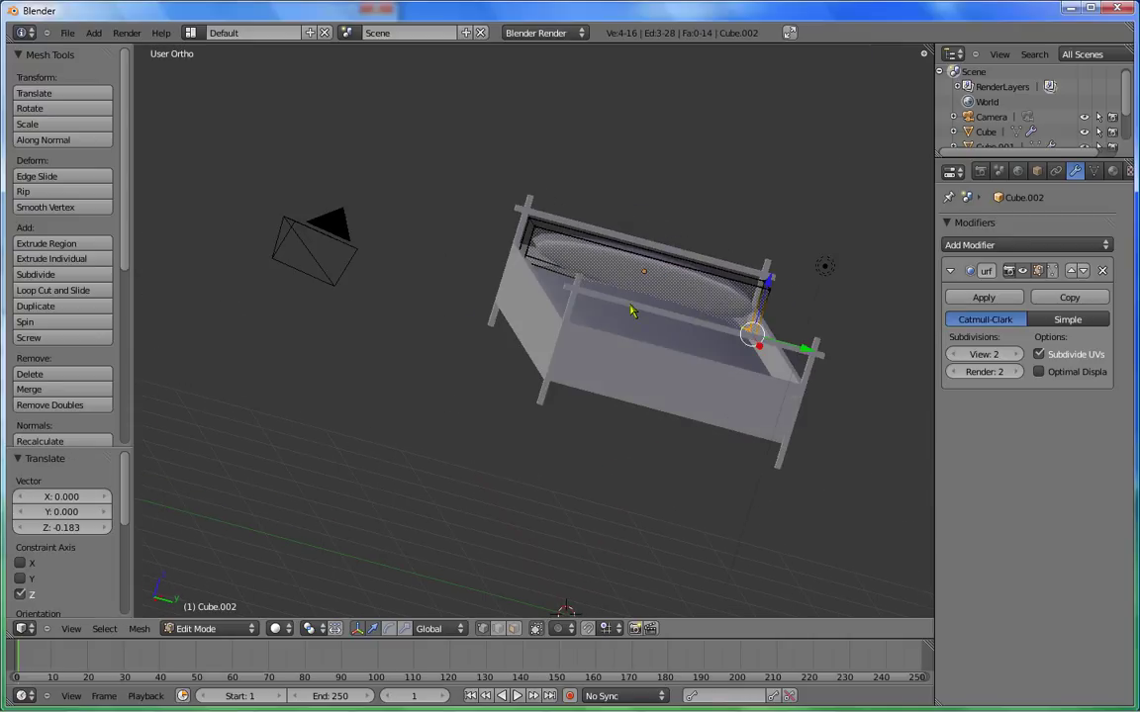
key("a")
key("b")
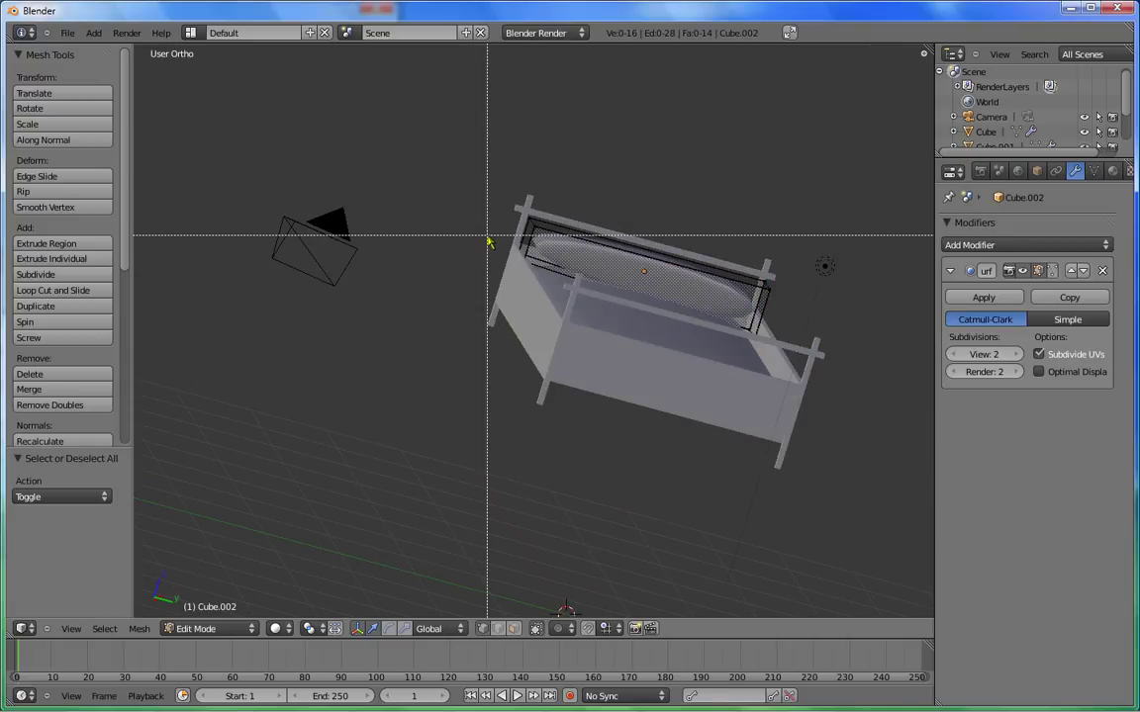
left_click_drag(488, 240, 547, 305)
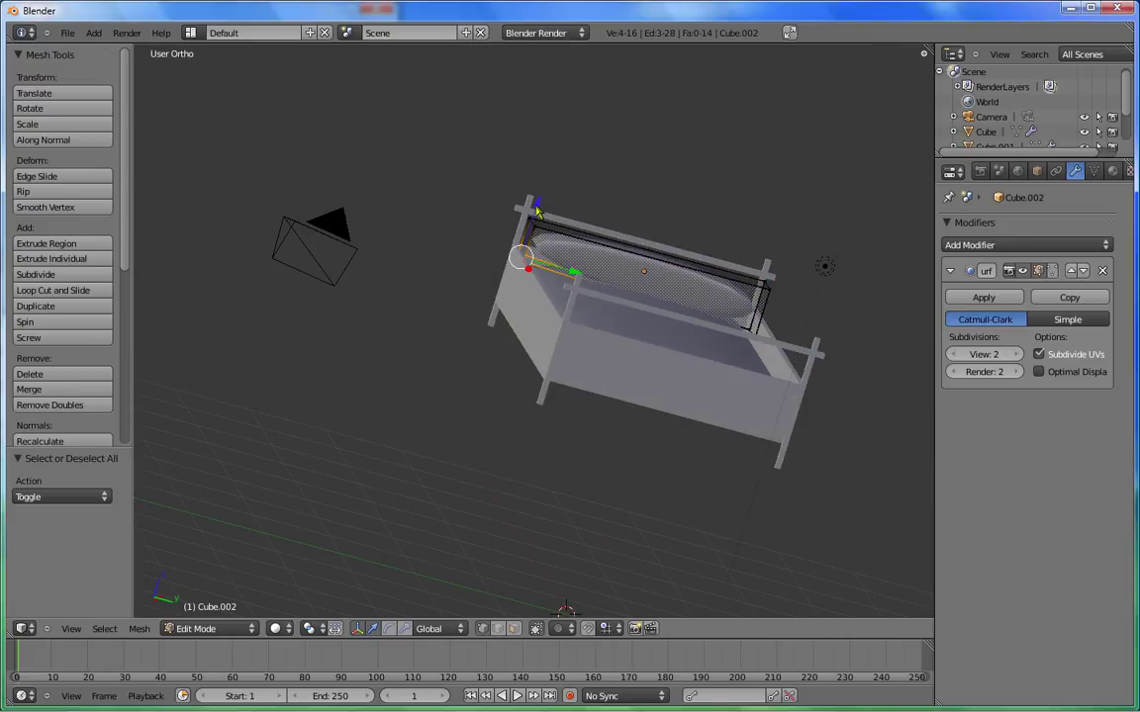
left_click_drag(538, 210, 533, 233)
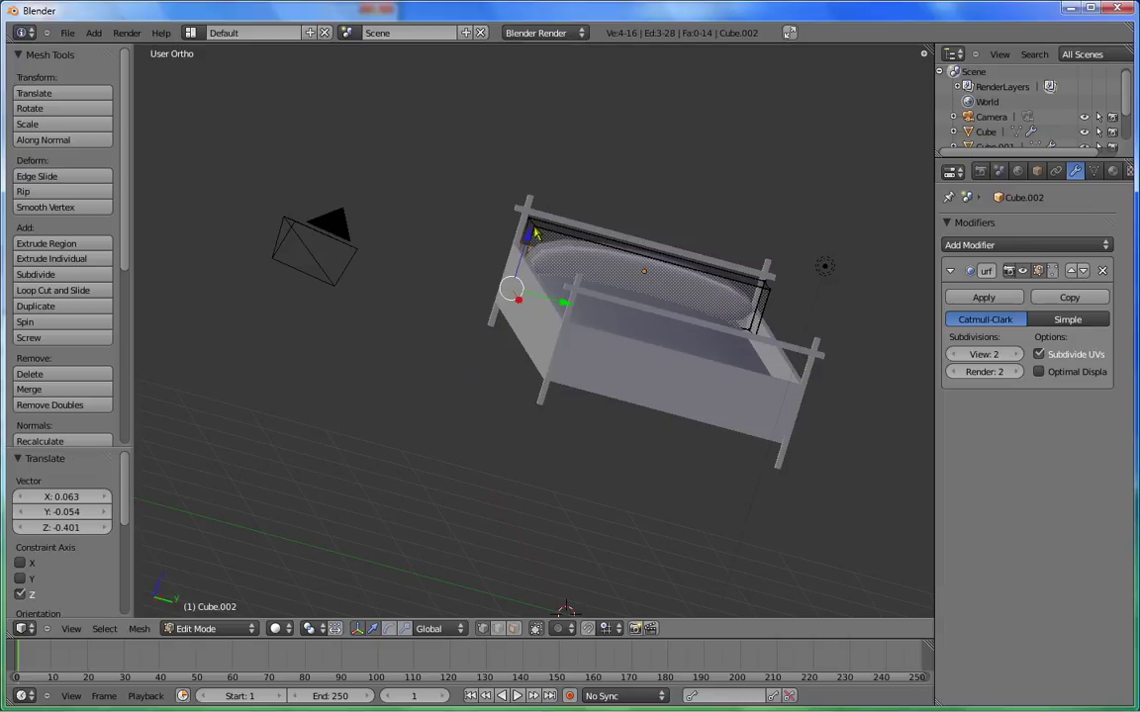
Lower the corner vertices at the pillow's left end by 0.152 along Z
key("a")
key("b")
left_click_drag(510, 197, 545, 238)
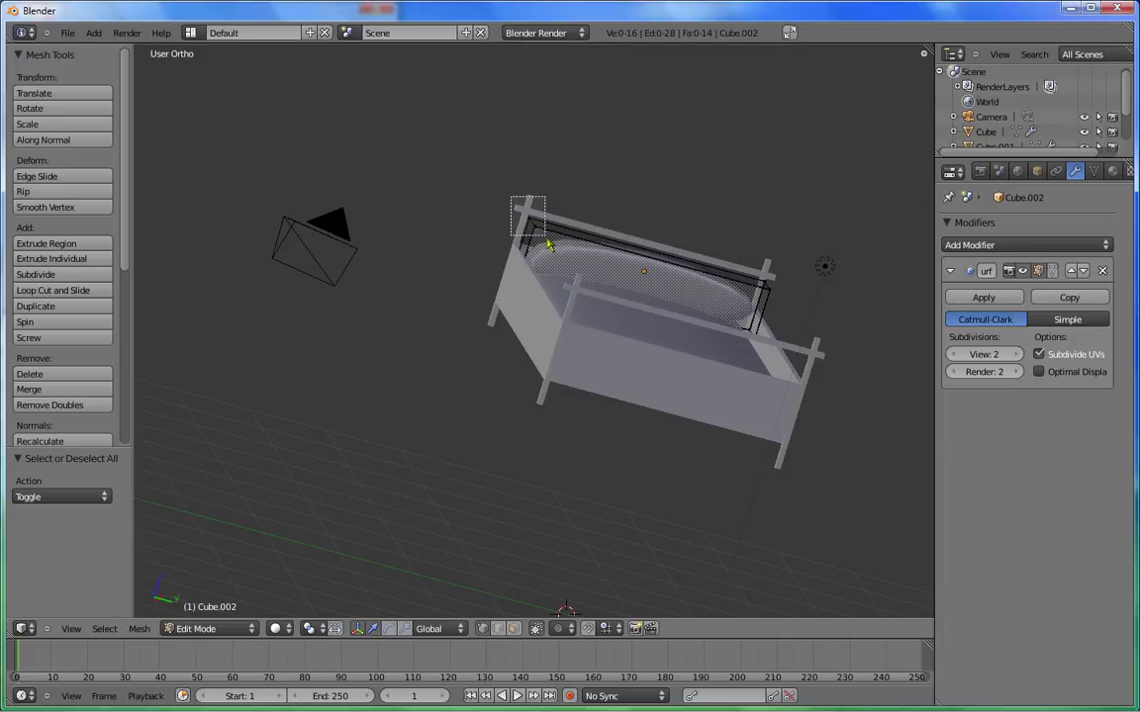
left_click_drag(539, 188, 551, 193)
left_click(550, 193)
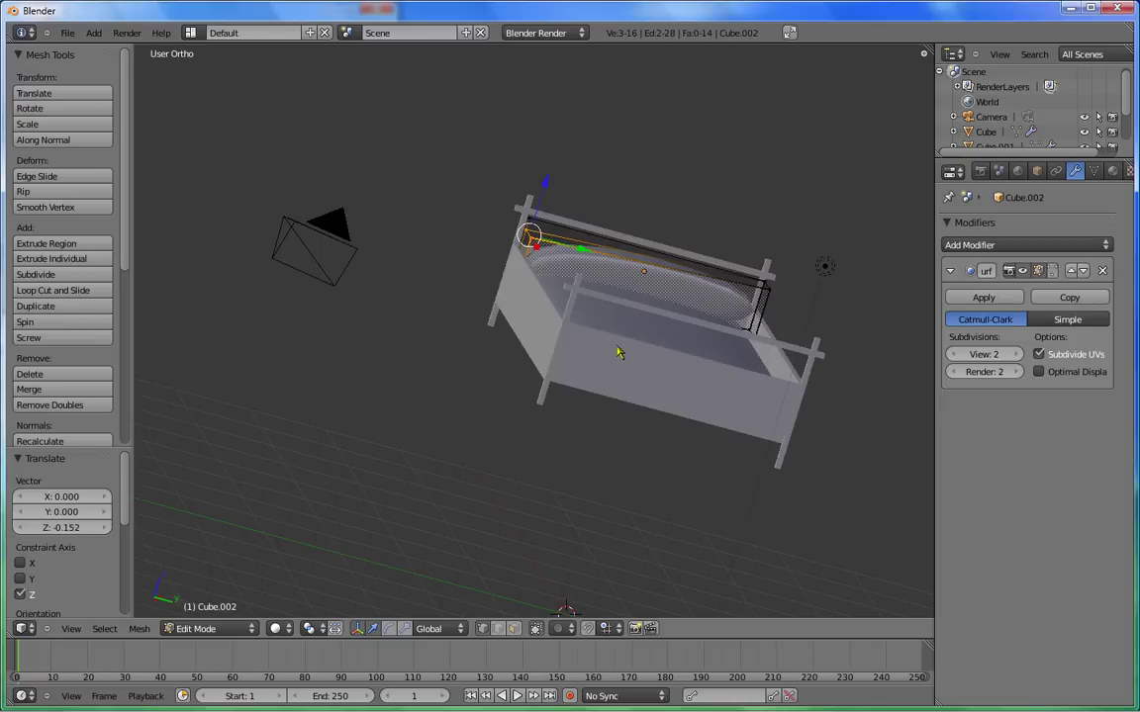
Lower the corner vertices at the pillow's right end by 0.215 along Z
key("a")
key("b")
left_click_drag(730, 249, 767, 319)
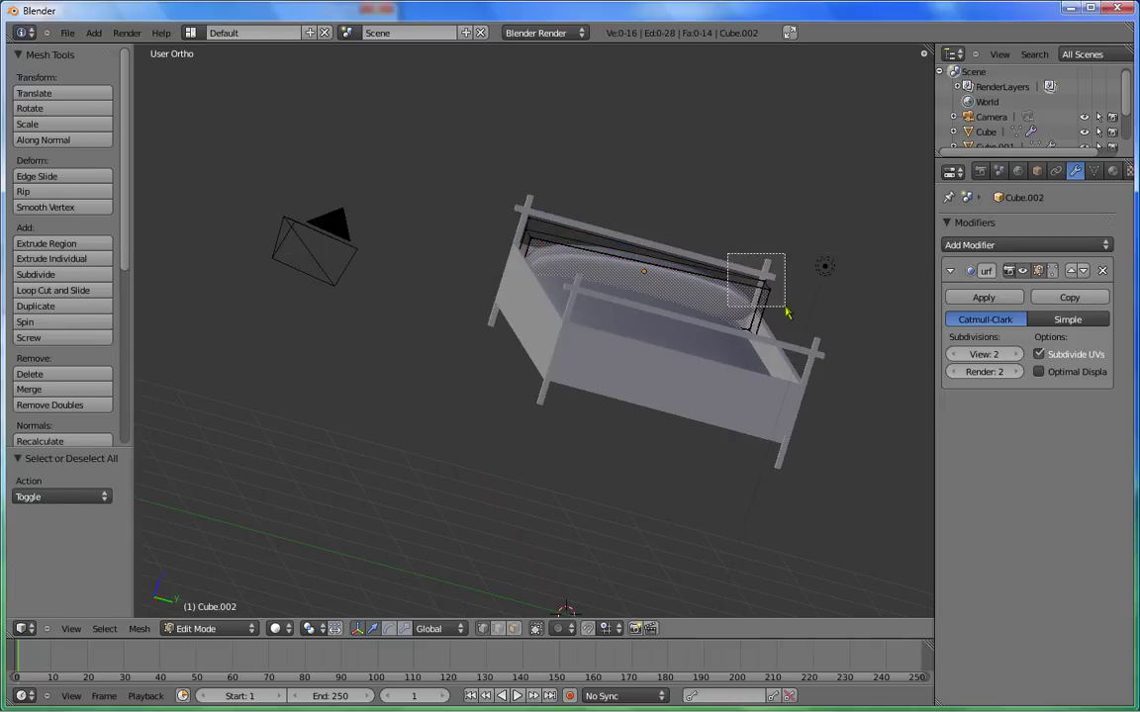
key("g")
key("z")
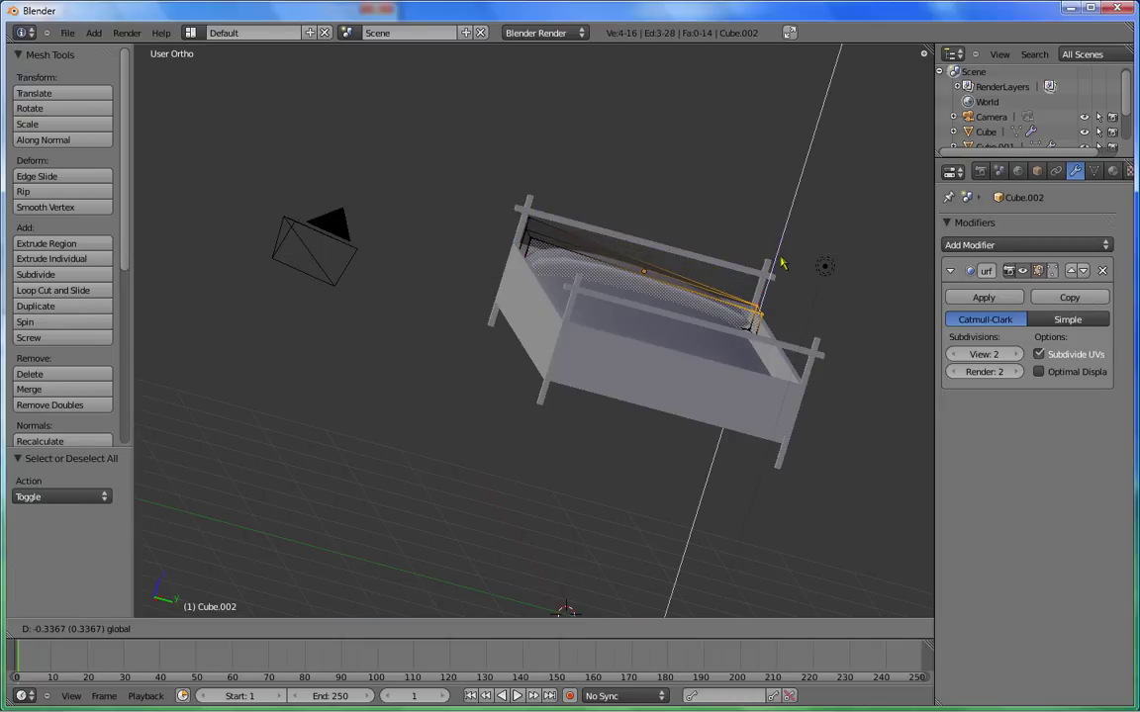
left_click(783, 260)
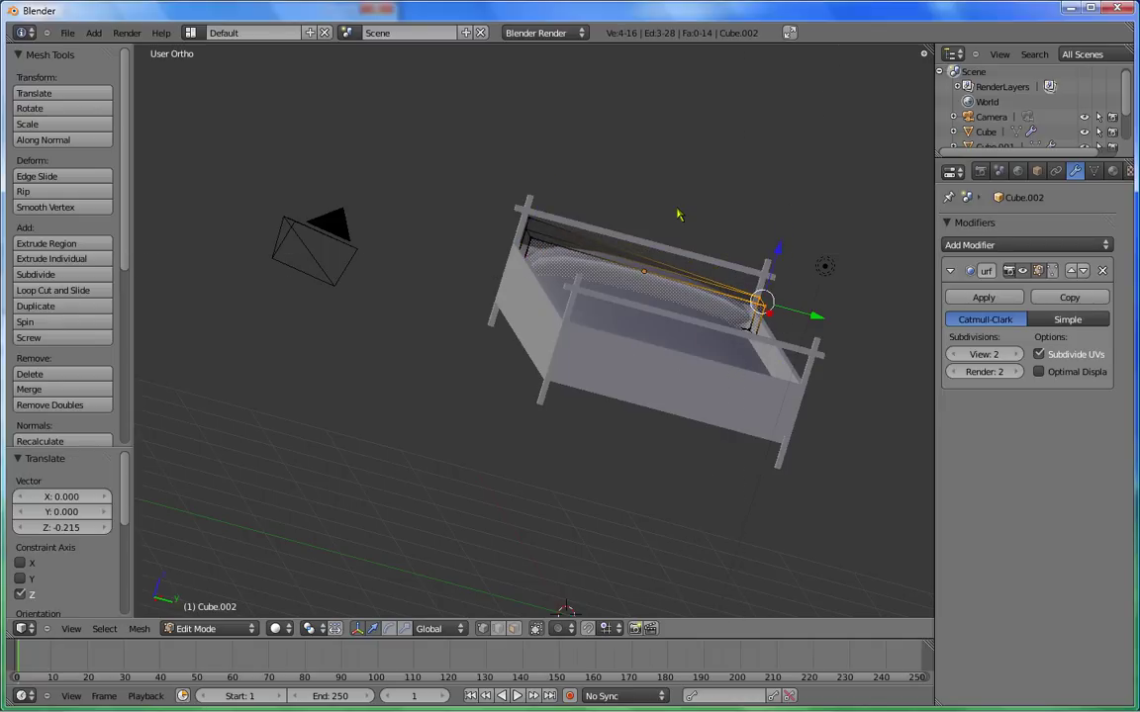
key("KP_7")
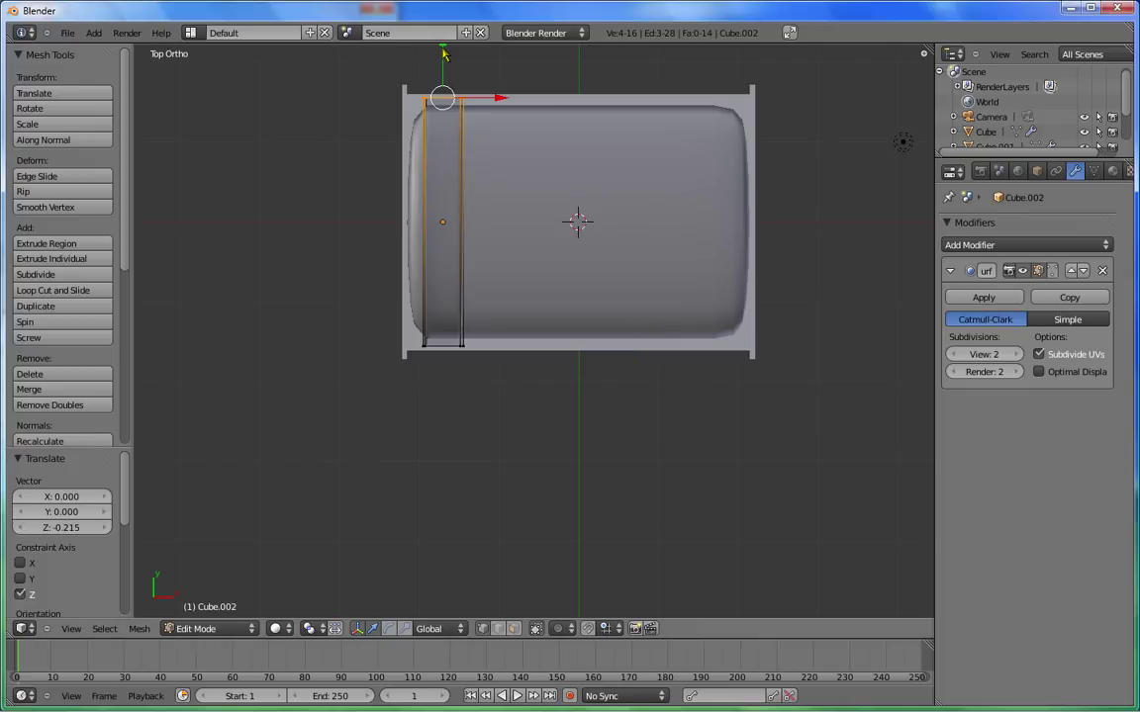
Pull the pillow's end vertices inward along Y, by -0.258 and 0.344, to taper them
left_click_drag(443, 54, 443, 75)
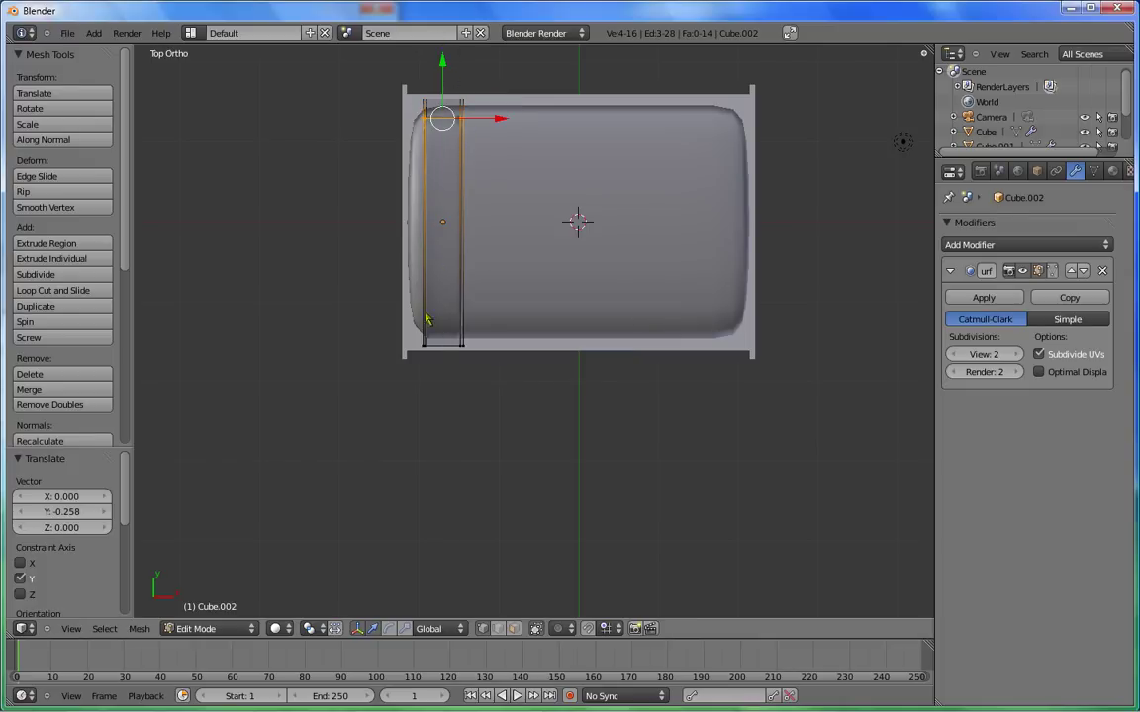
middle_click_drag(390, 312, 389, 373)
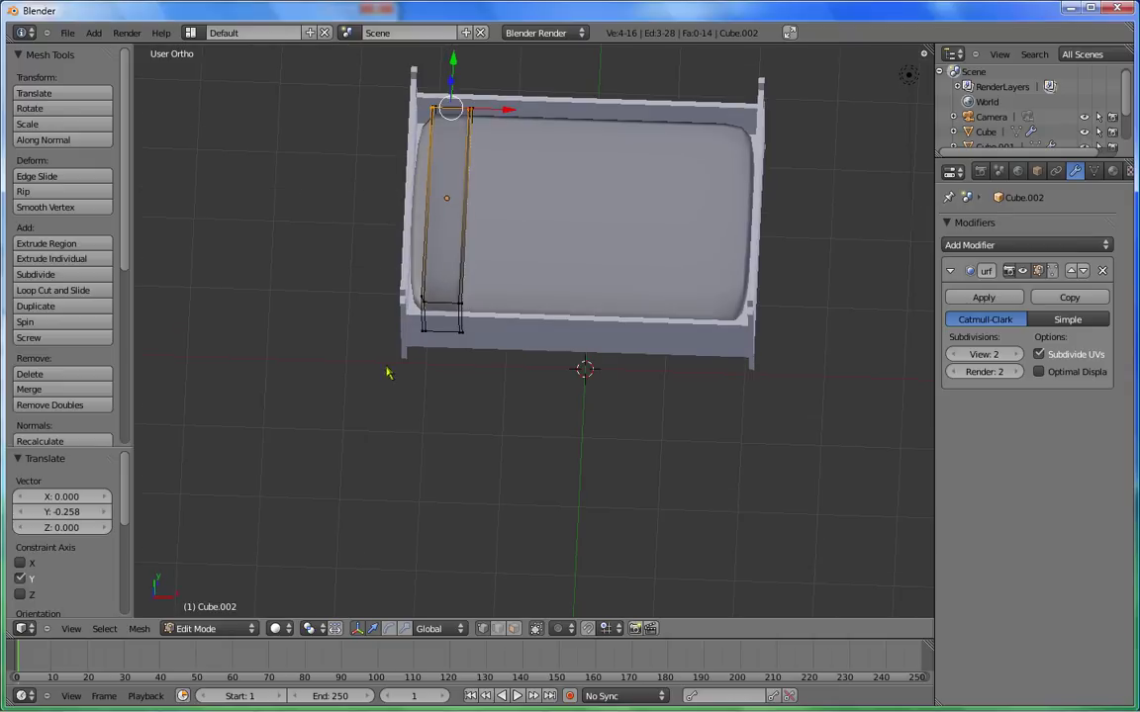
key("a")
key("b")
left_click_drag(406, 274, 501, 322)
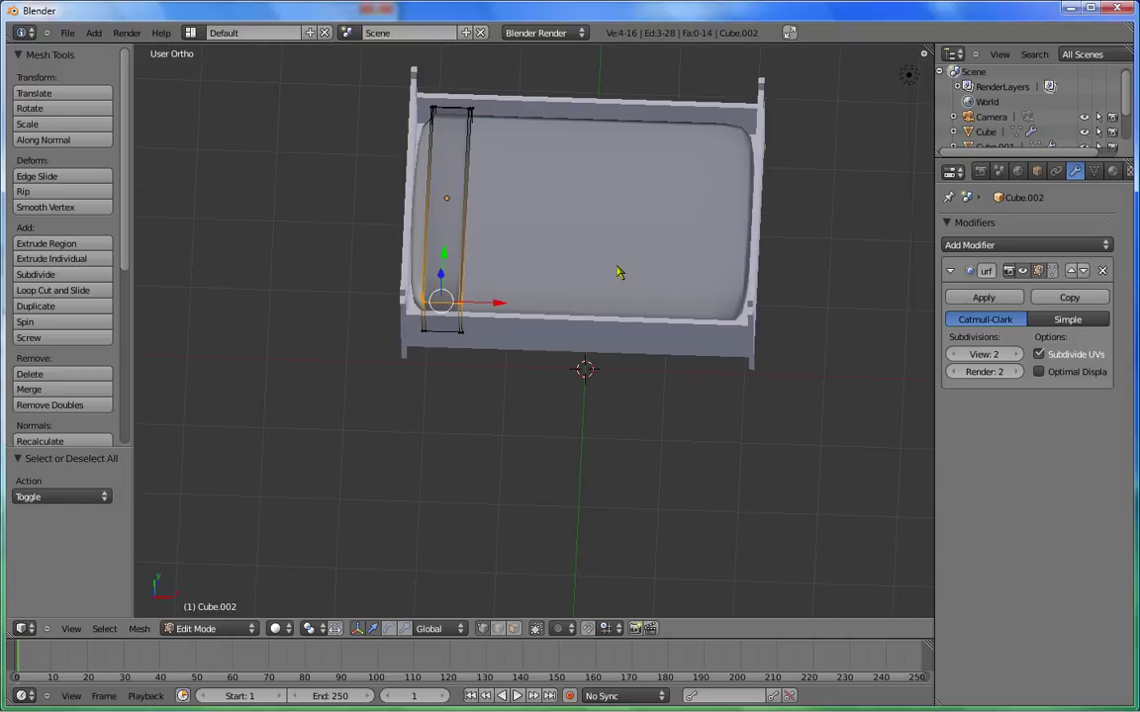
middle_click_drag(617, 272, 374, 236)
key("g")
key("y")
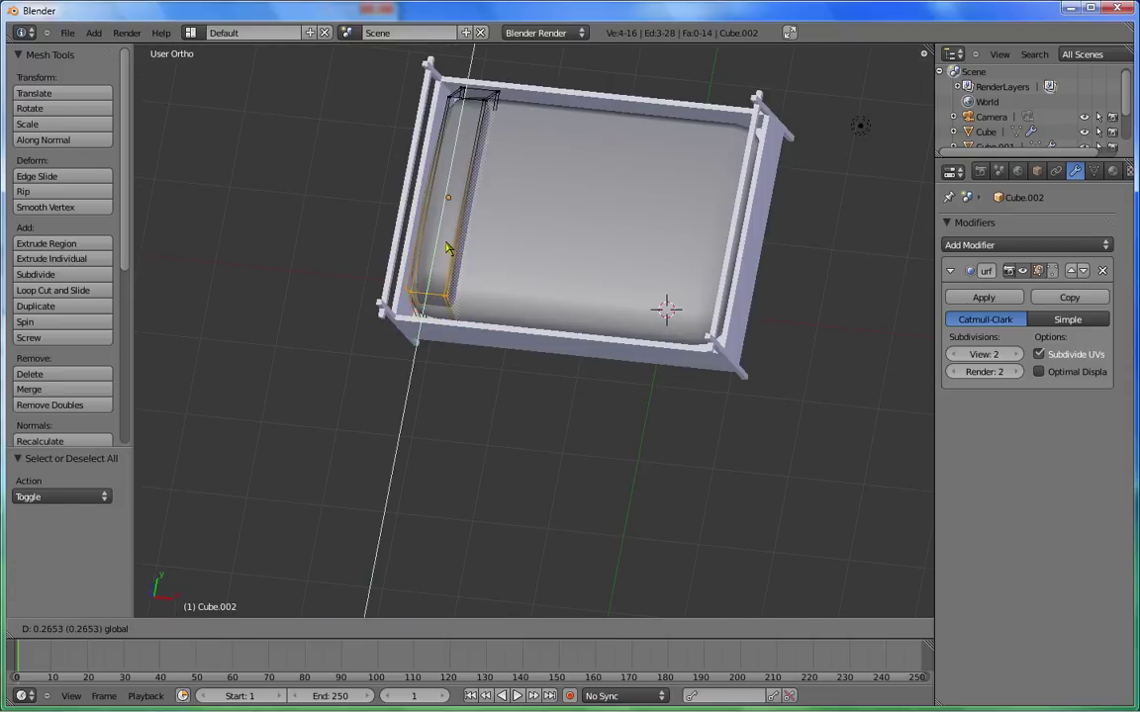
left_click(590, 228)
mouse_move(580, 227)
middle_mouse_down()
mouse_move(565, 209)
mouse_move(605, 193)
mouse_move(761, 262)
mouse_move(788, 102)
mouse_move(561, 102)
mouse_move(712, 287)
middle_mouse_up()
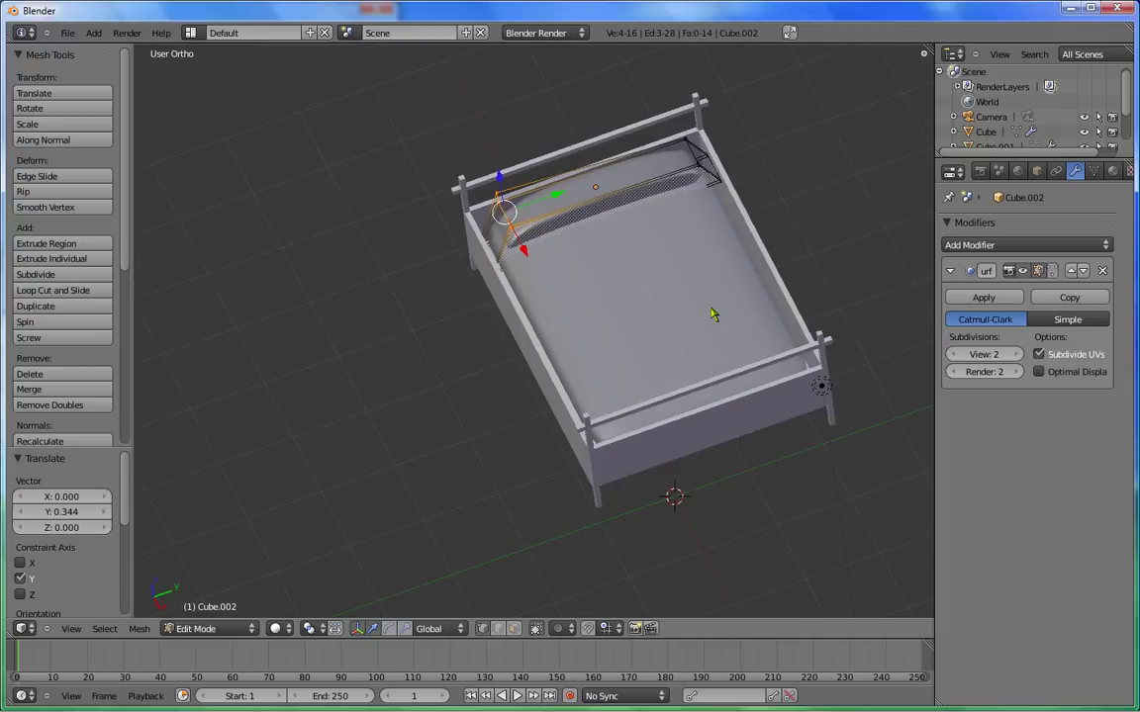
Reselect the pillow's left-corner vertices, raise them 0.258 along Z and shift them further
mouse_move(611, 306)
middle_mouse_down()
mouse_move(601, 287)
mouse_move(547, 287)
middle_mouse_up()
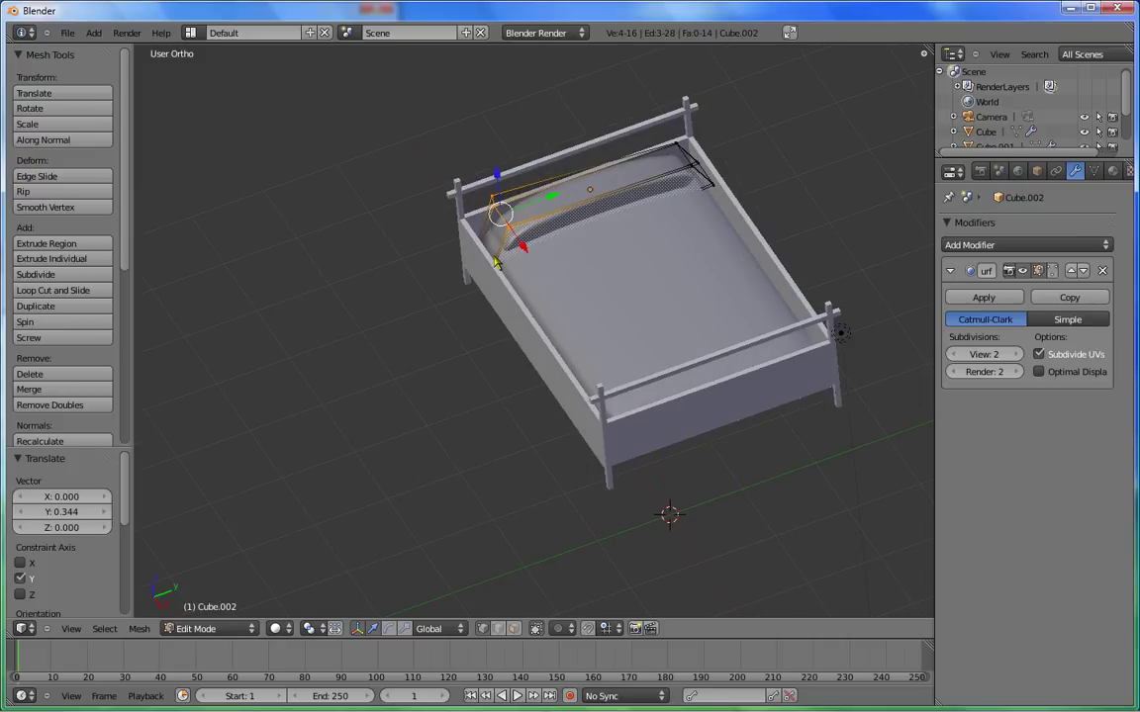
key("a")
key("b")
left_click_drag(457, 225, 488, 283)
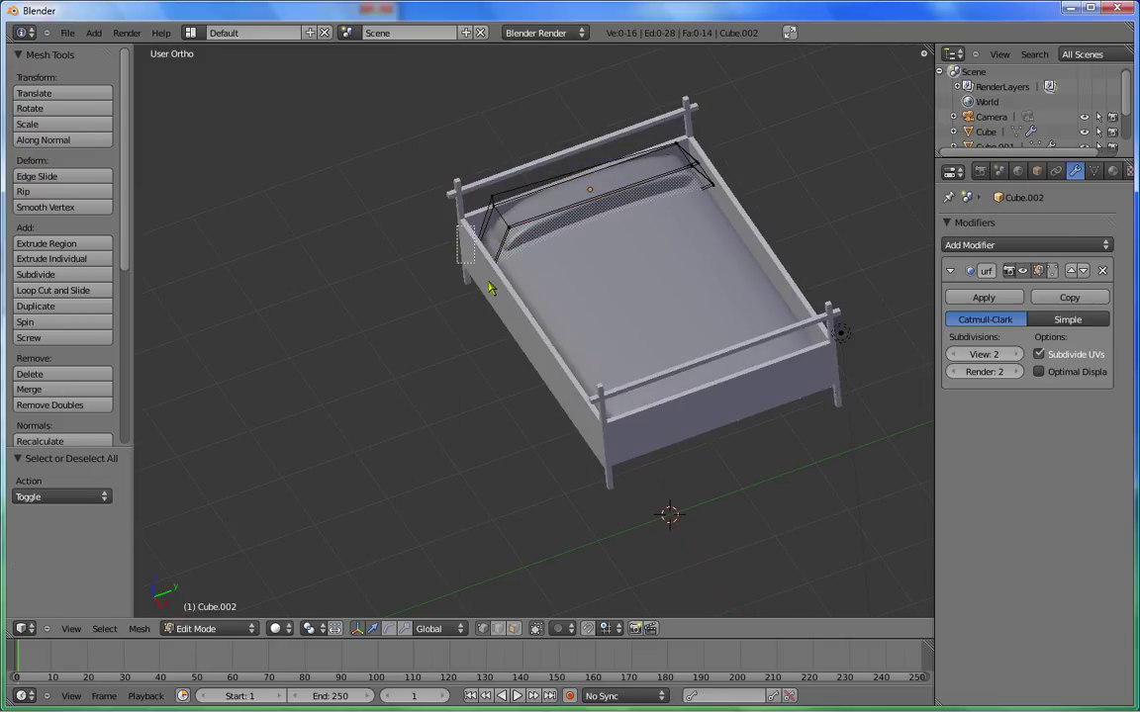
key("a")
key("b")
mouse_move(455, 235)
left_mouse_down()
mouse_move(506, 295)
mouse_move(494, 251)
left_mouse_up()
key("g")
key("z")
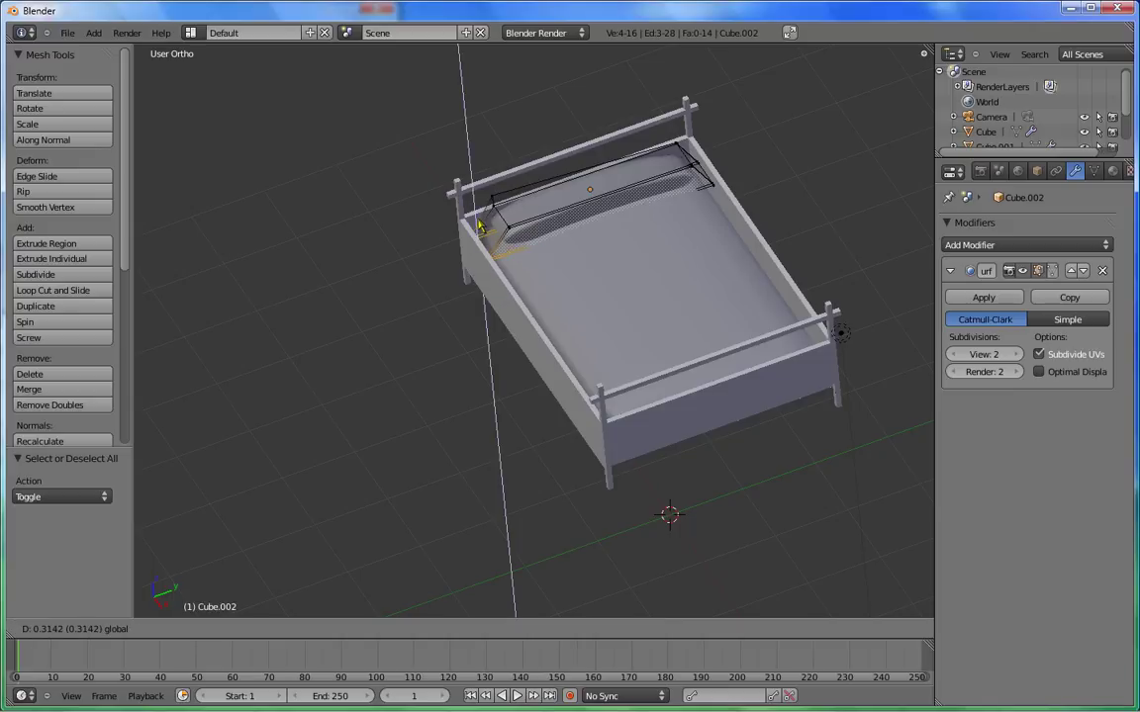
left_click(515, 267)
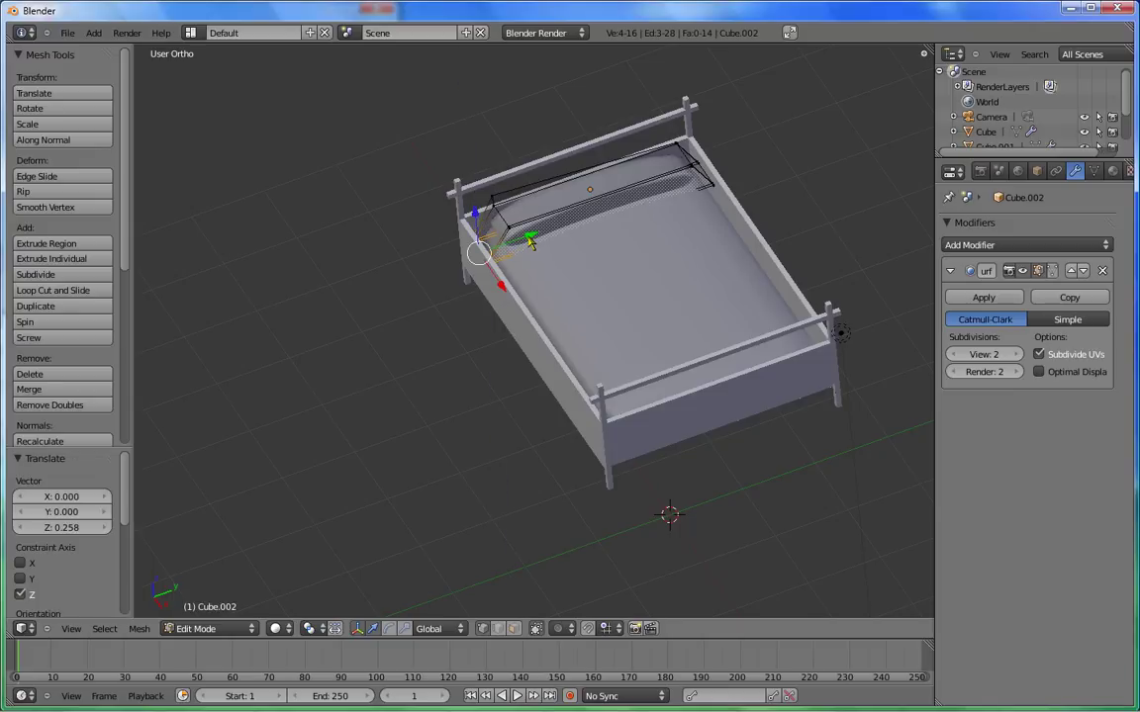
left_click_drag(532, 243, 560, 236)
Select the two corner vertices at the pillow's right end, then return to Object Mode
key("a")
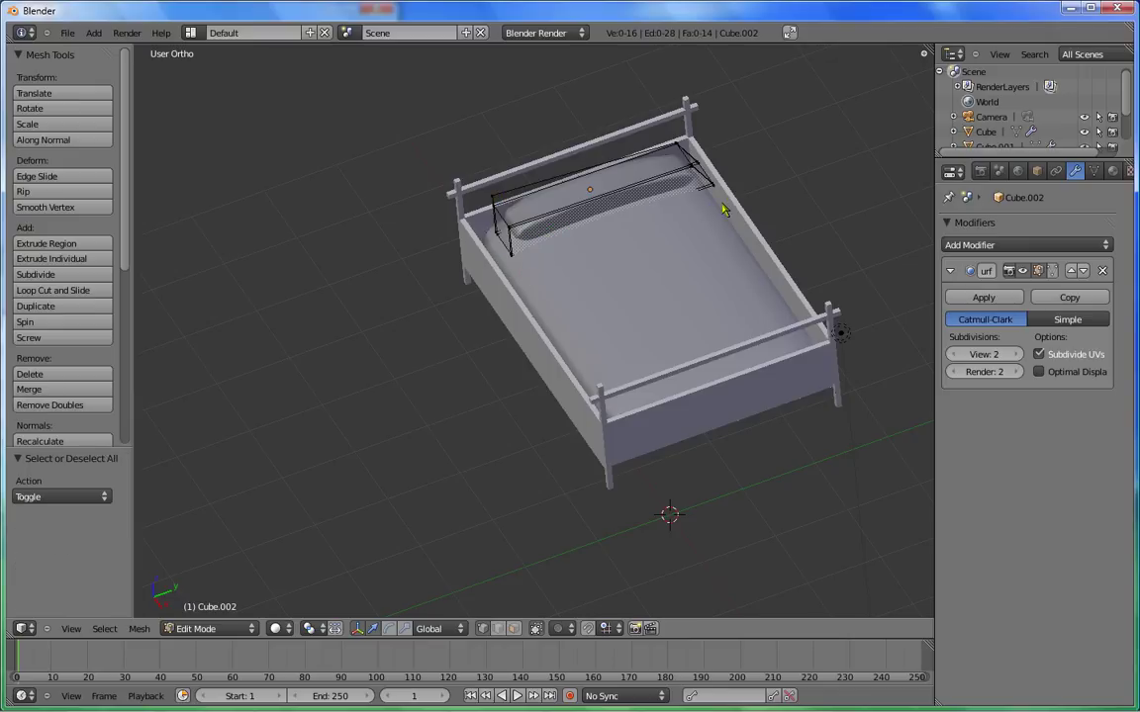
key("b")
mouse_move(705, 162)
left_mouse_down()
mouse_move(728, 209)
mouse_move(749, 188)
left_mouse_up()
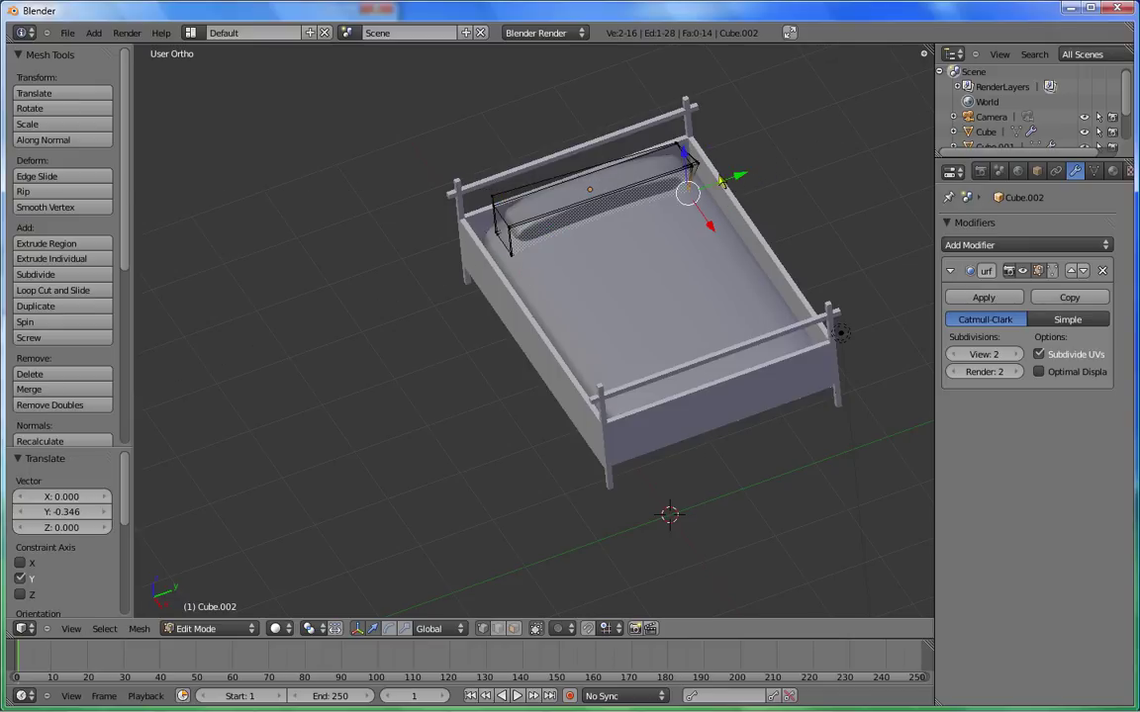
middle_click_drag(749, 188, 739, 200)
key("a")
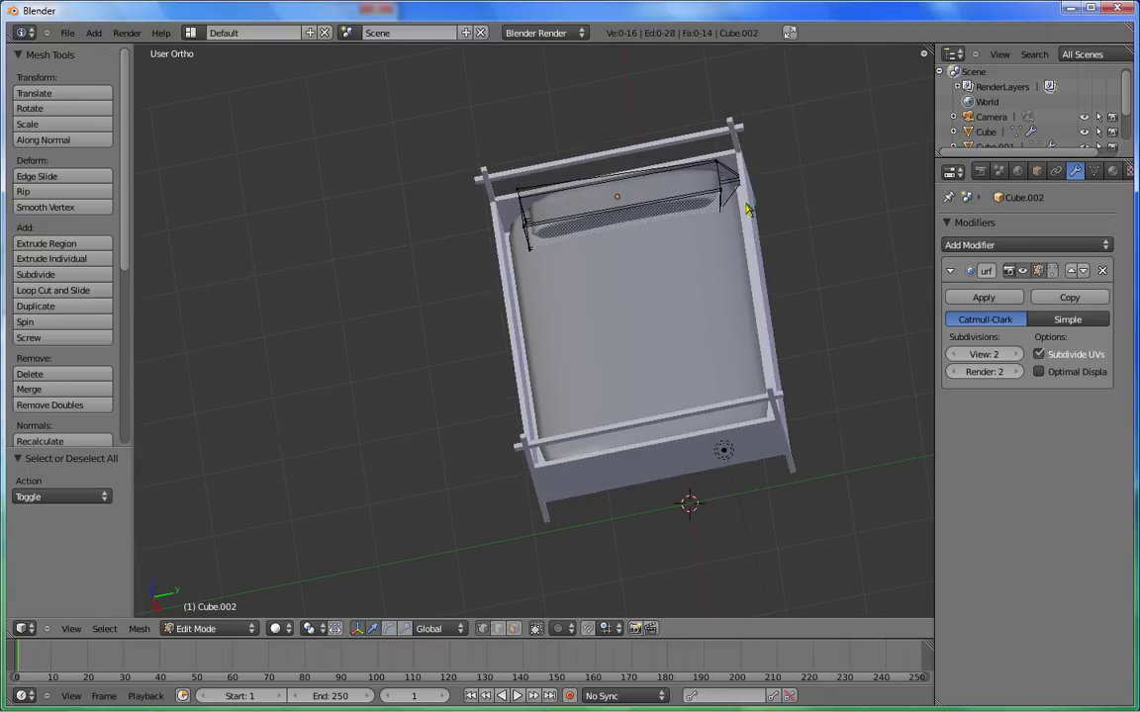
key("b")
mouse_move(663, 143)
left_mouse_down()
mouse_move(758, 204)
mouse_move(797, 175)
mouse_move(780, 176)
left_mouse_up()
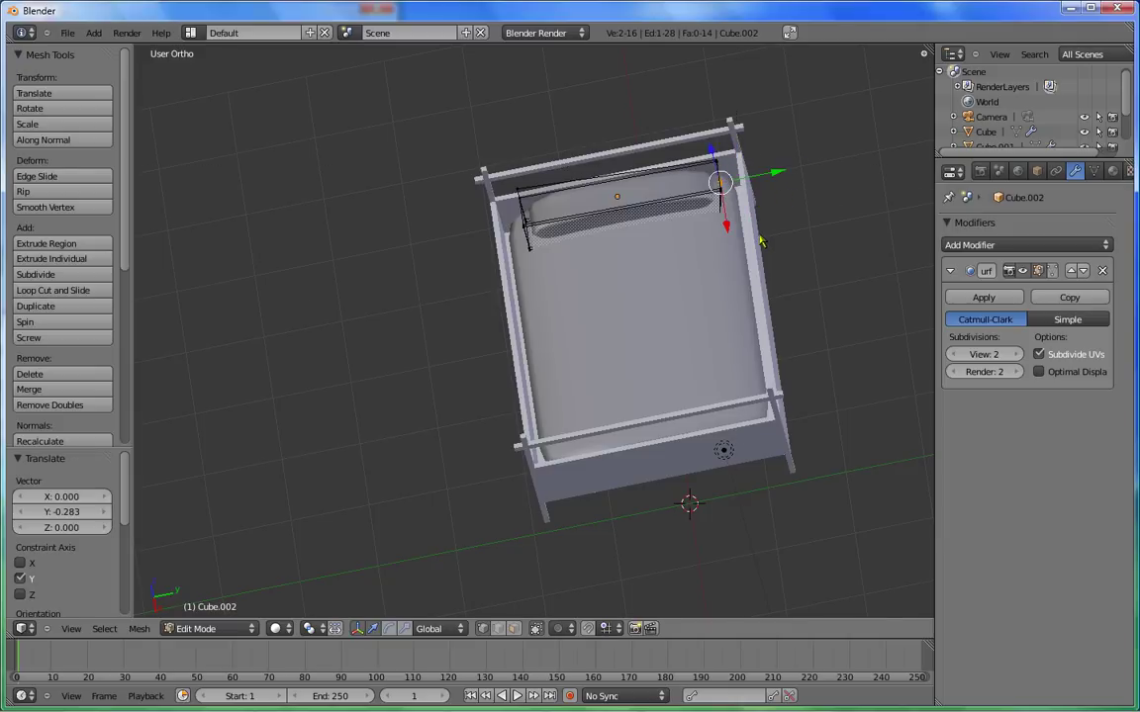
key("Tab")
mouse_move(623, 313)
middle_mouse_down()
mouse_move(707, 195)
mouse_move(691, 232)
mouse_move(708, 272)
middle_mouse_up()
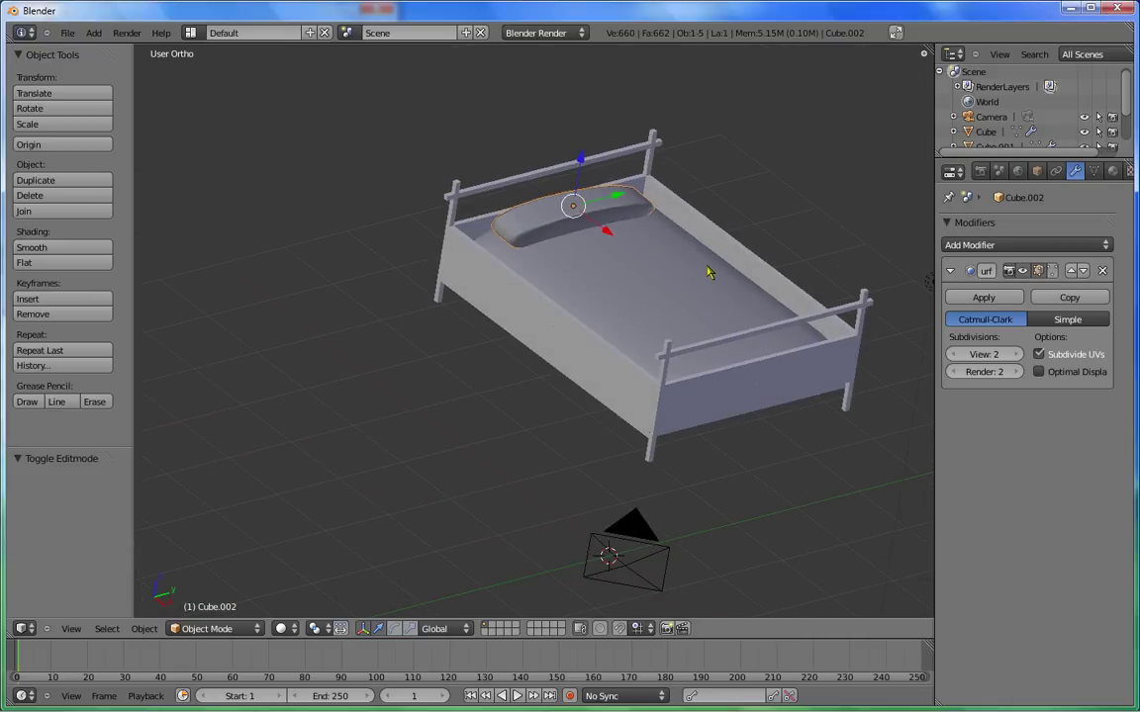